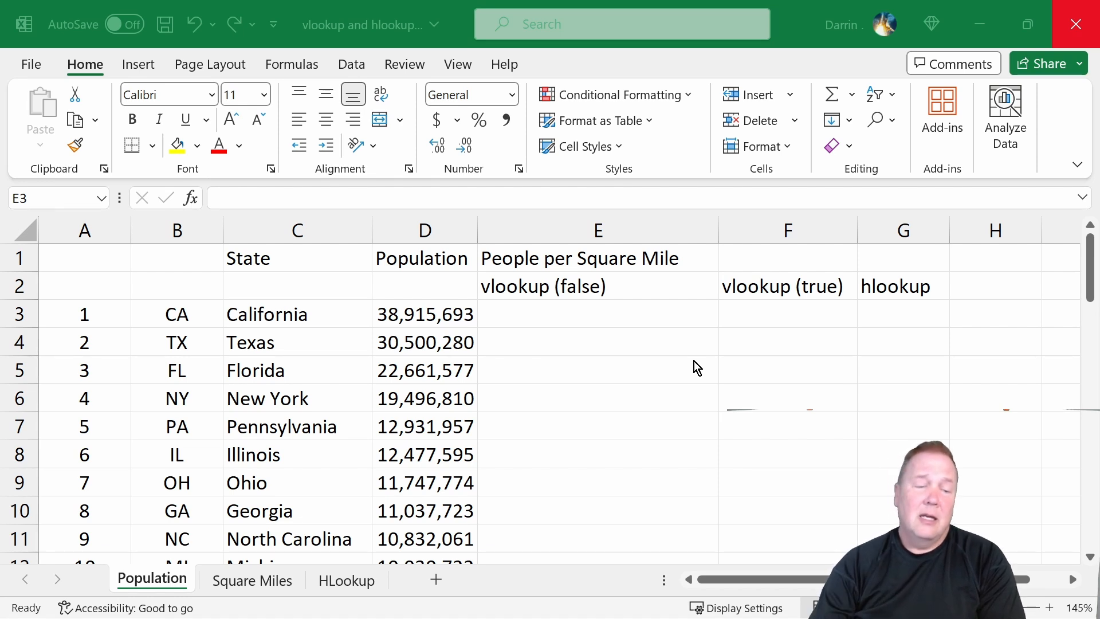
Look over the state areas on the Square Miles sheet, then return to the Population sheet.
left_click(259, 585)
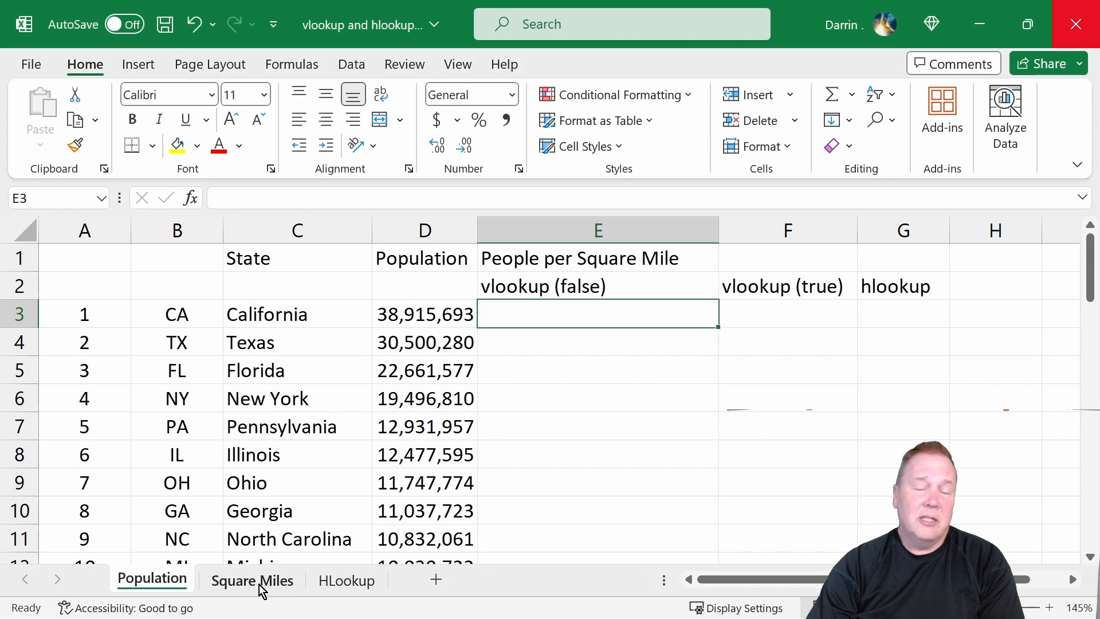
left_click(259, 583)
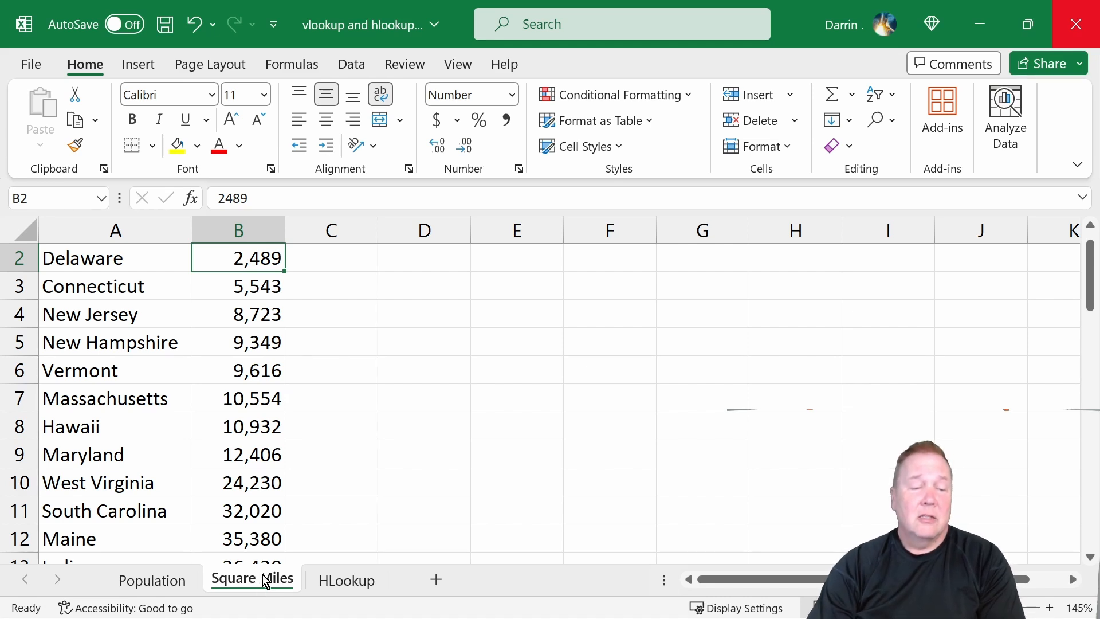
left_click(166, 583)
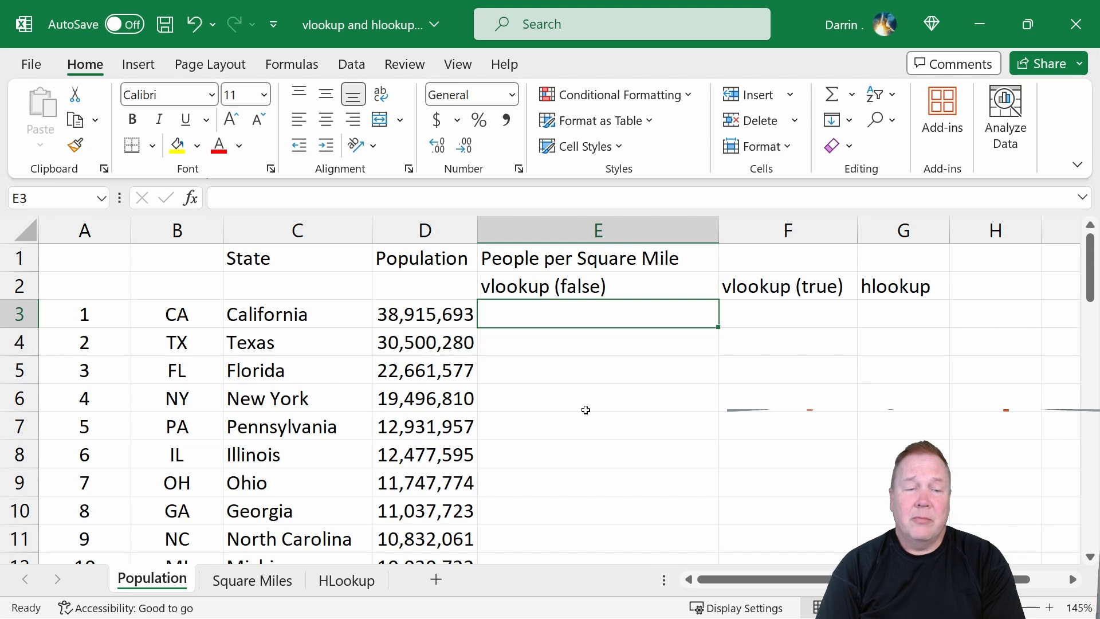
In E3, begin a formula dividing D3 by a VLOOKUP of the state name in C3.
type("=")
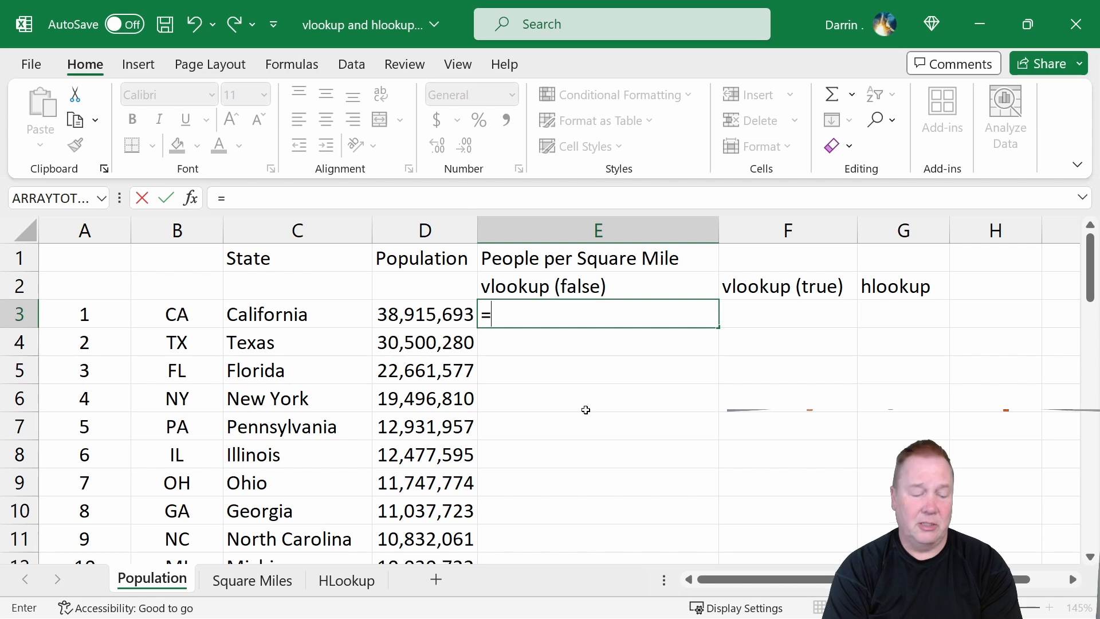
type("d3/")
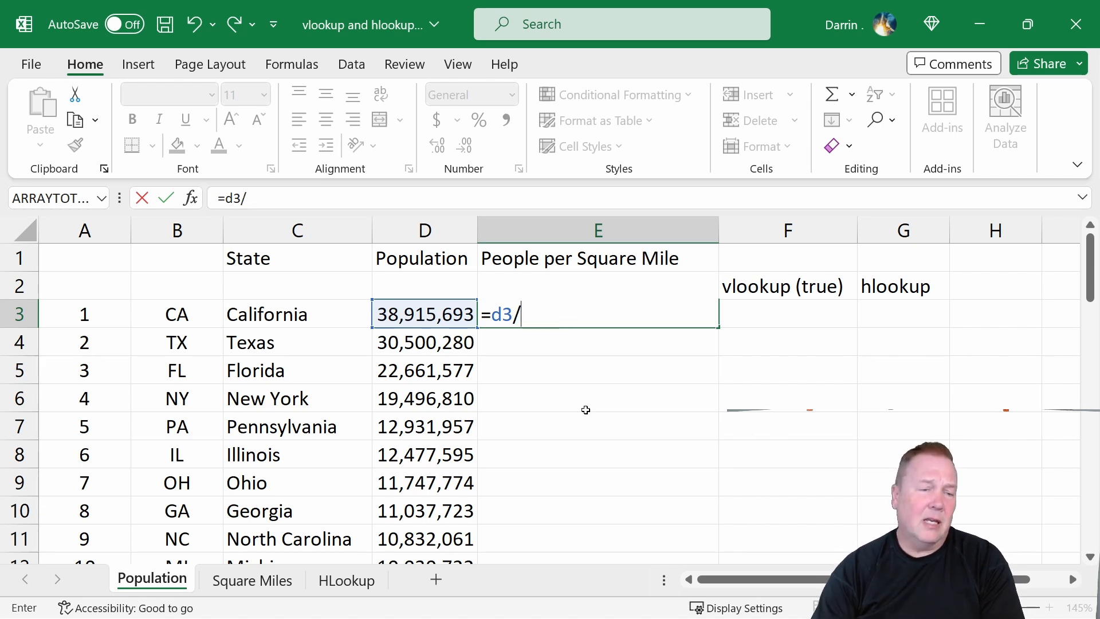
left_click(268, 585)
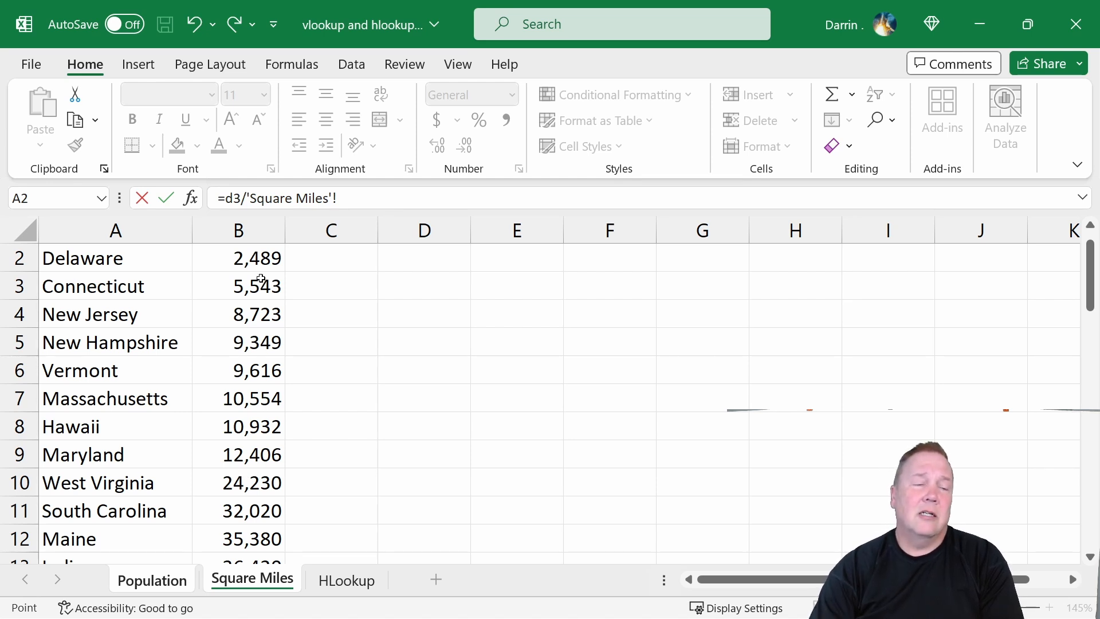
left_click(172, 587)
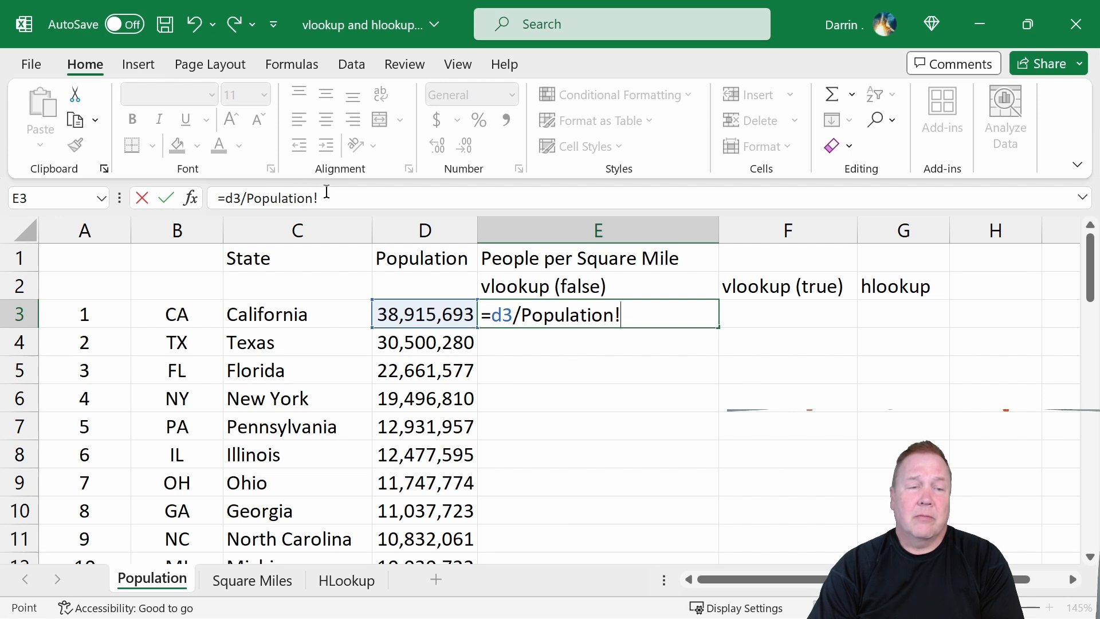
left_click_drag(326, 197, 247, 197)
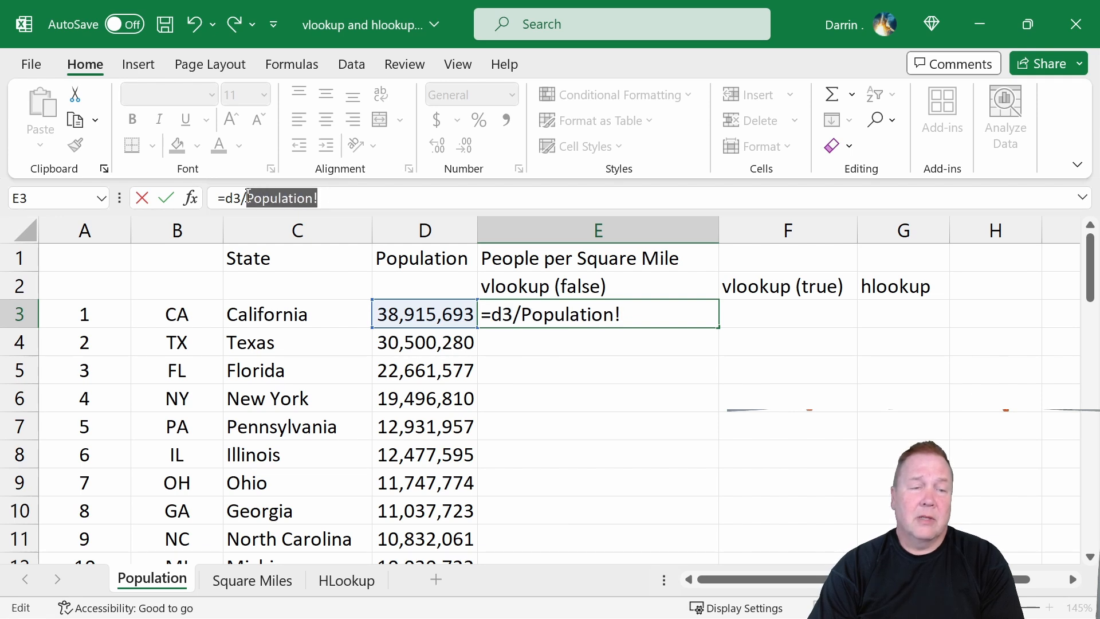
type("vl")
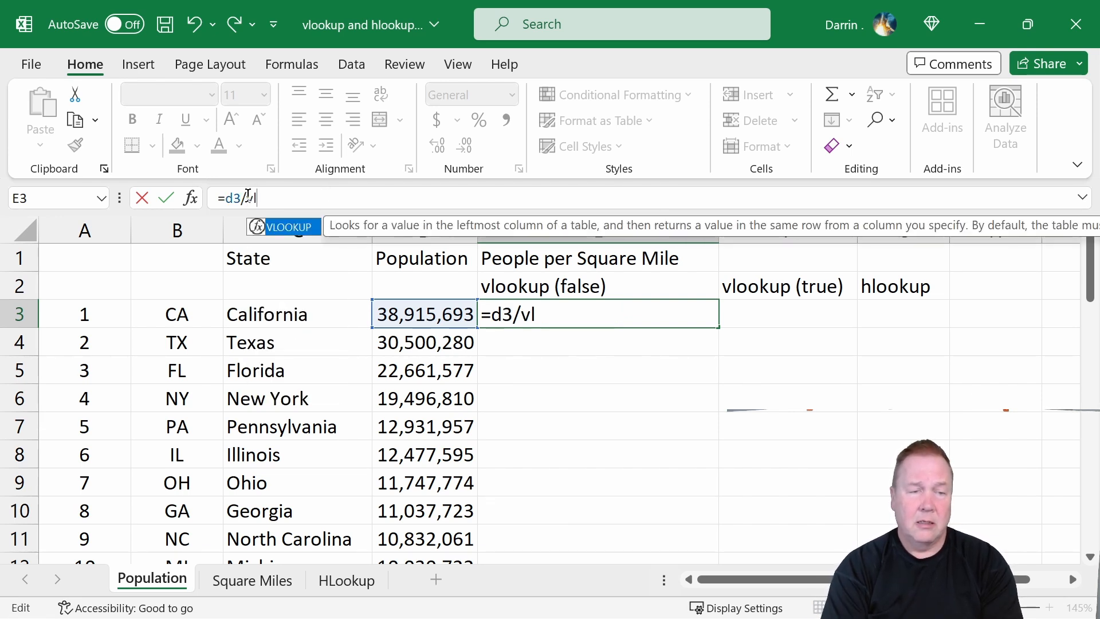
type("ookup(")
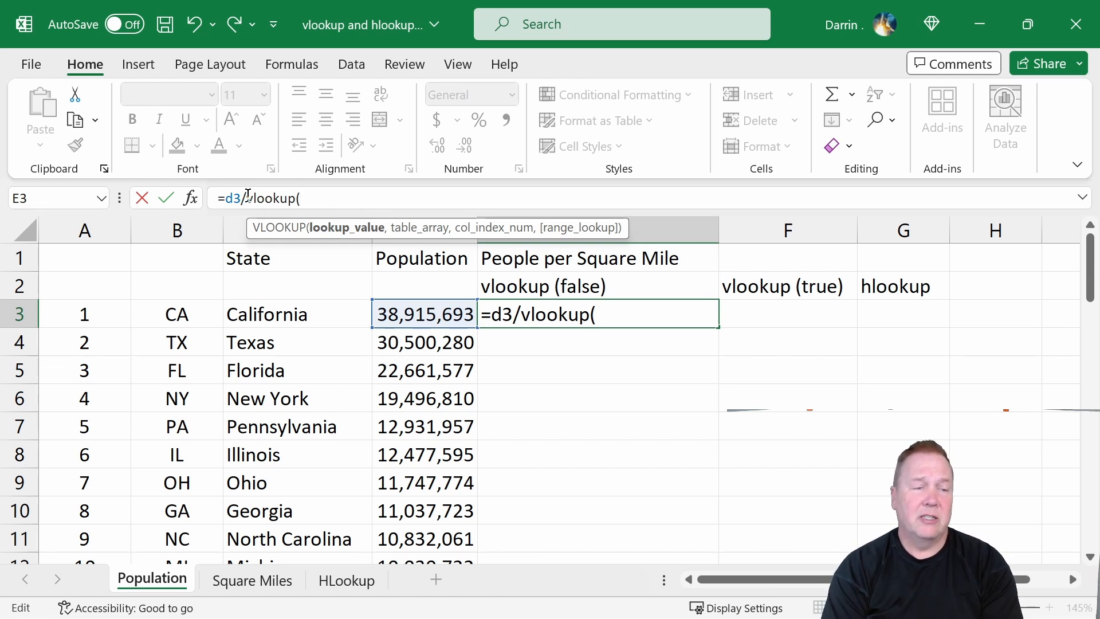
type("c3")
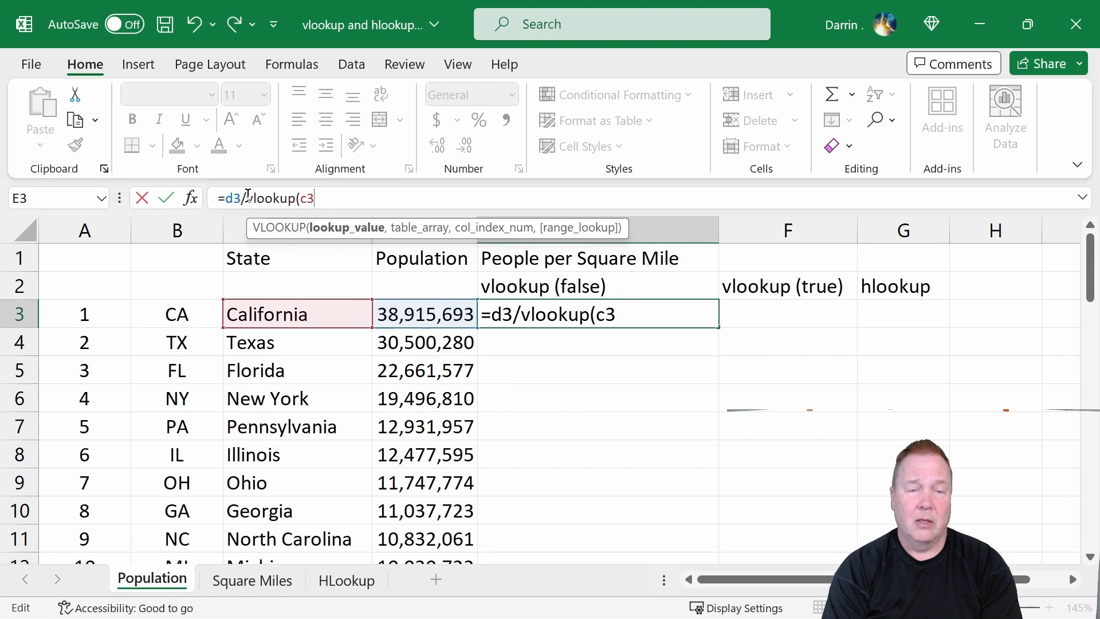
type(",")
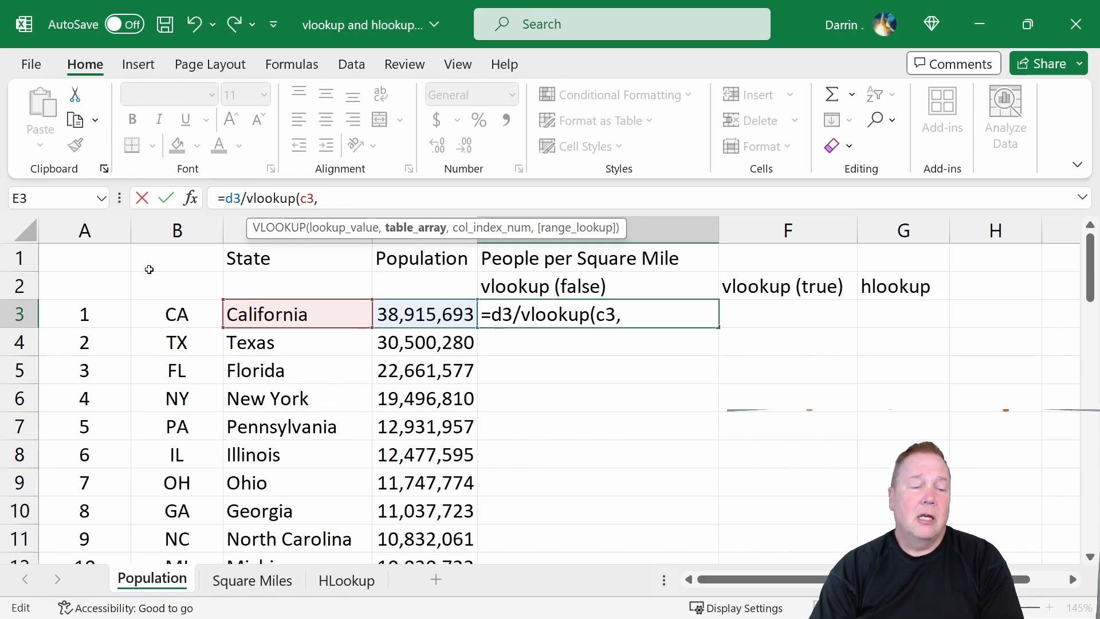
Set the VLOOKUP table array to A2:B50 on the Square Miles sheet.
left_click(267, 587)
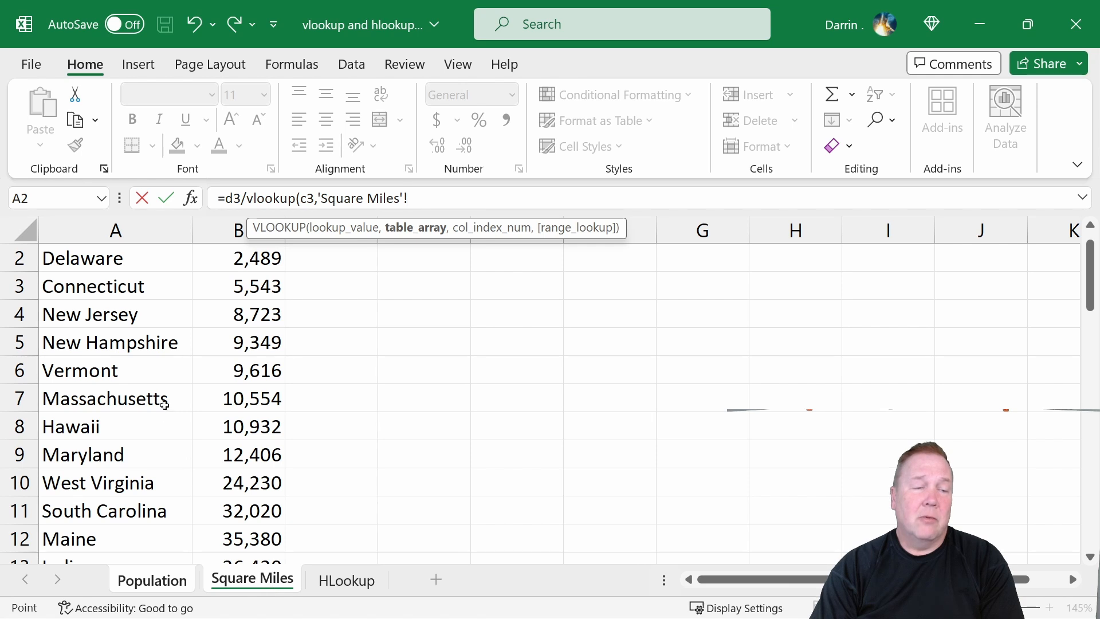
left_click_drag(120, 229, 242, 240)
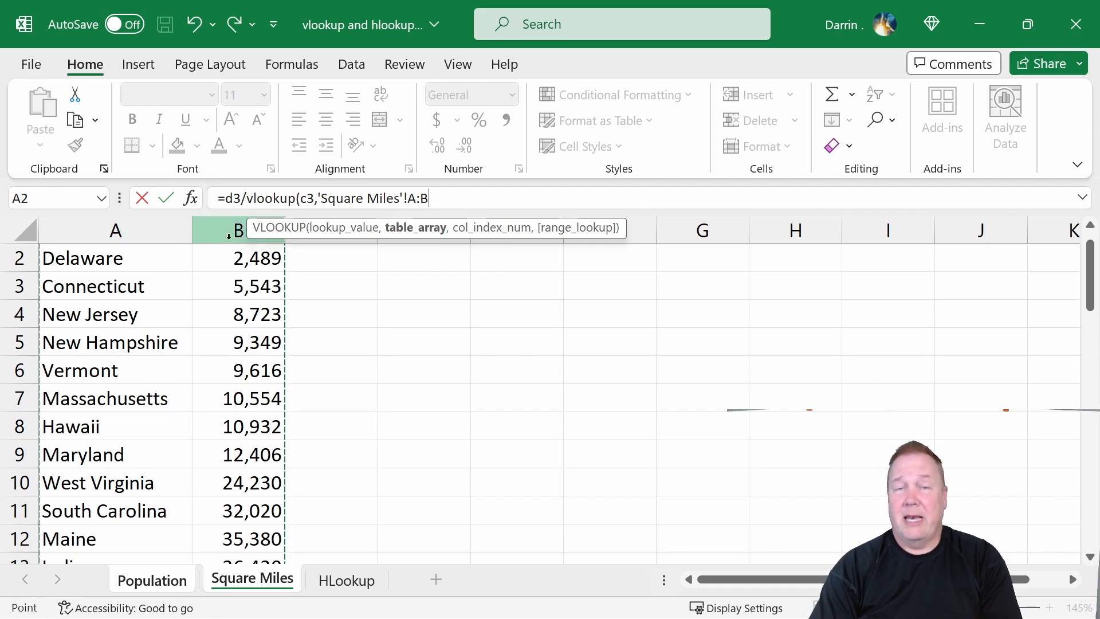
left_click(152, 263)
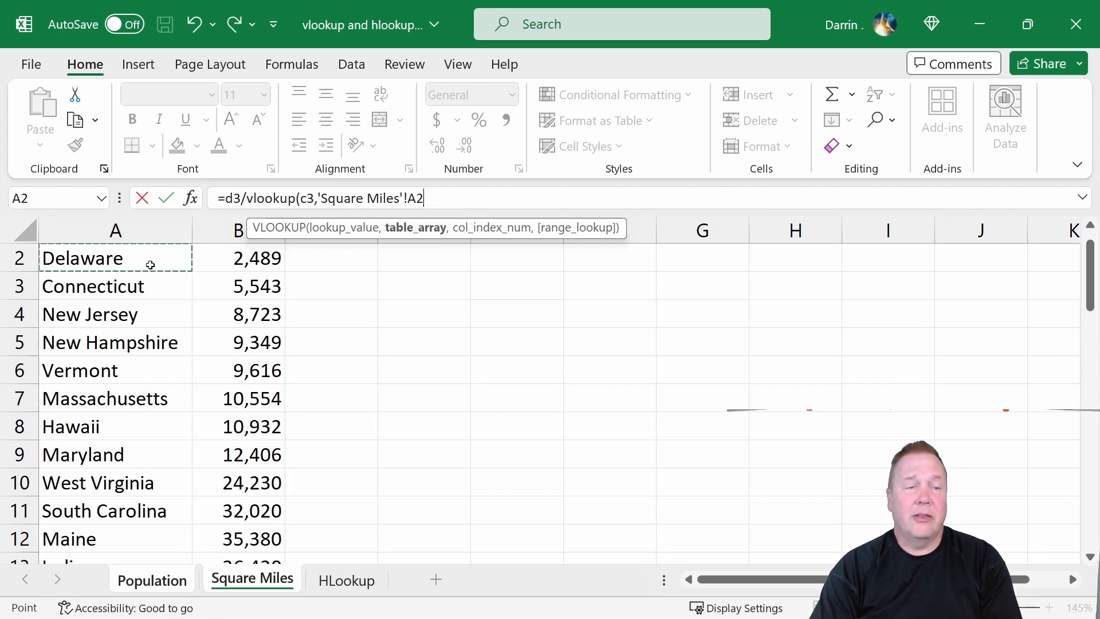
left_click_drag(165, 257, 224, 518)
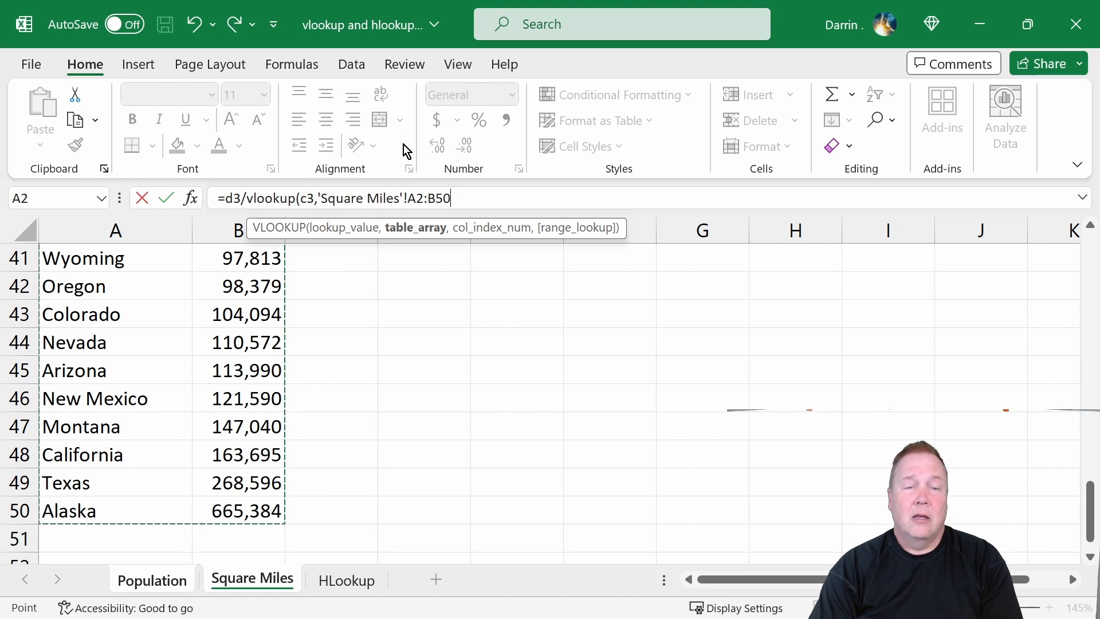
left_click(415, 198)
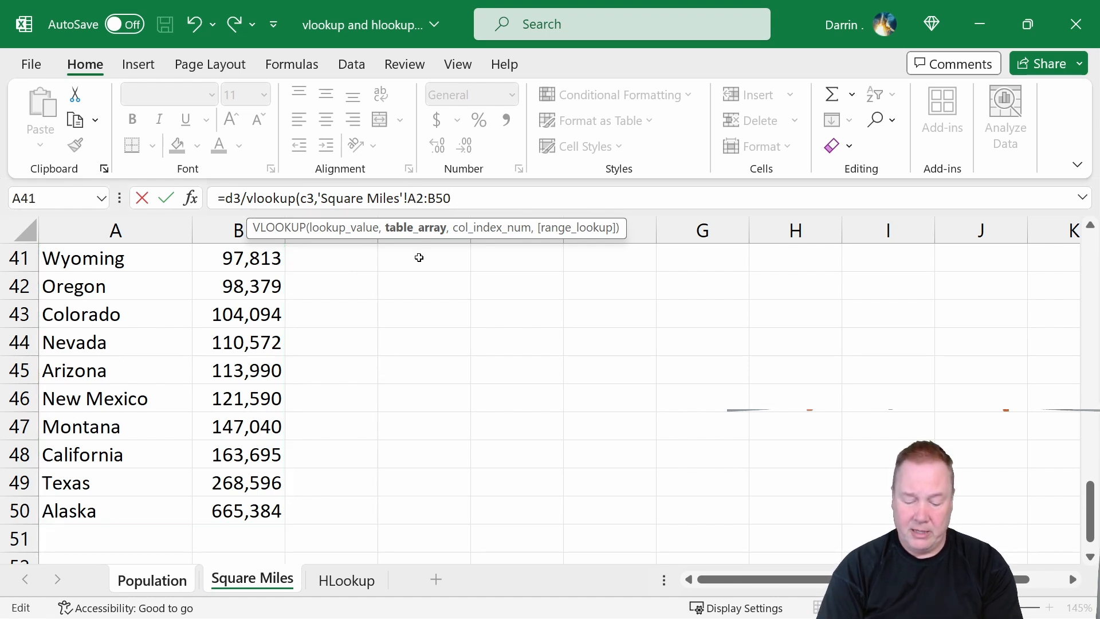
Make the table array reference absolute as $A$2:$B$50.
type("$")
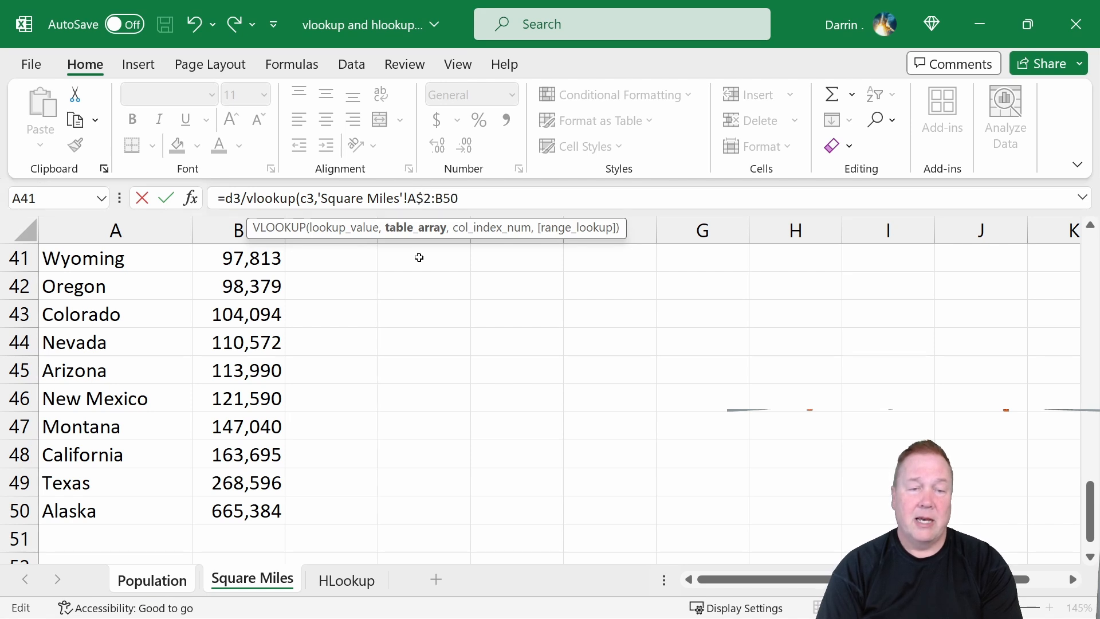
key("Left")
key("Left")
type("$")
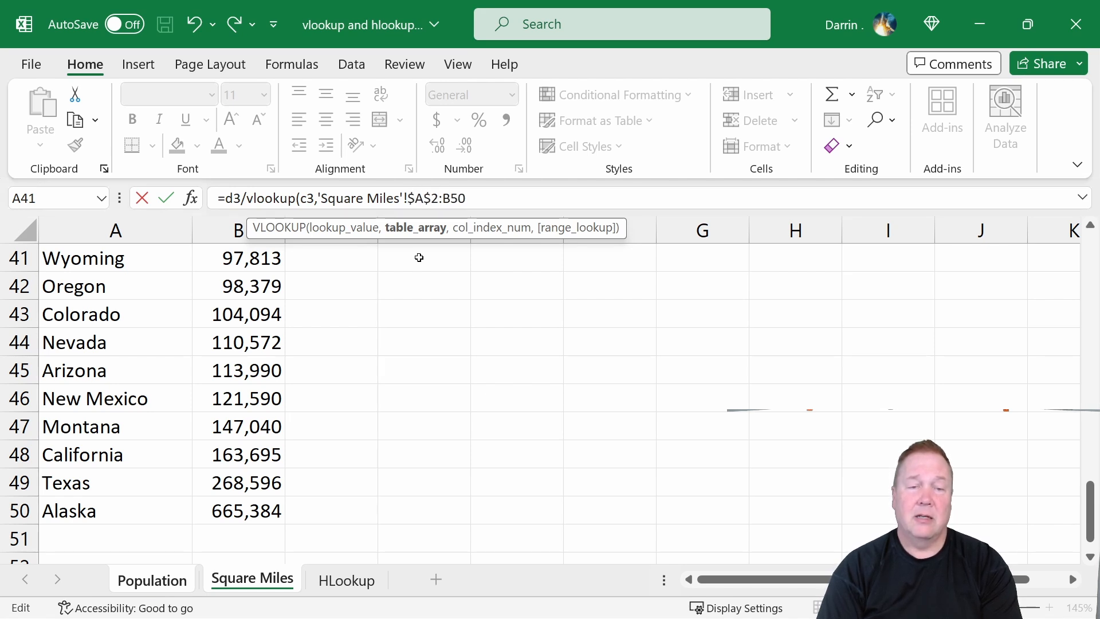
key("Right")
key("Right")
key("Right")
key("Right")
type("$")
key("Right")
type("$50")
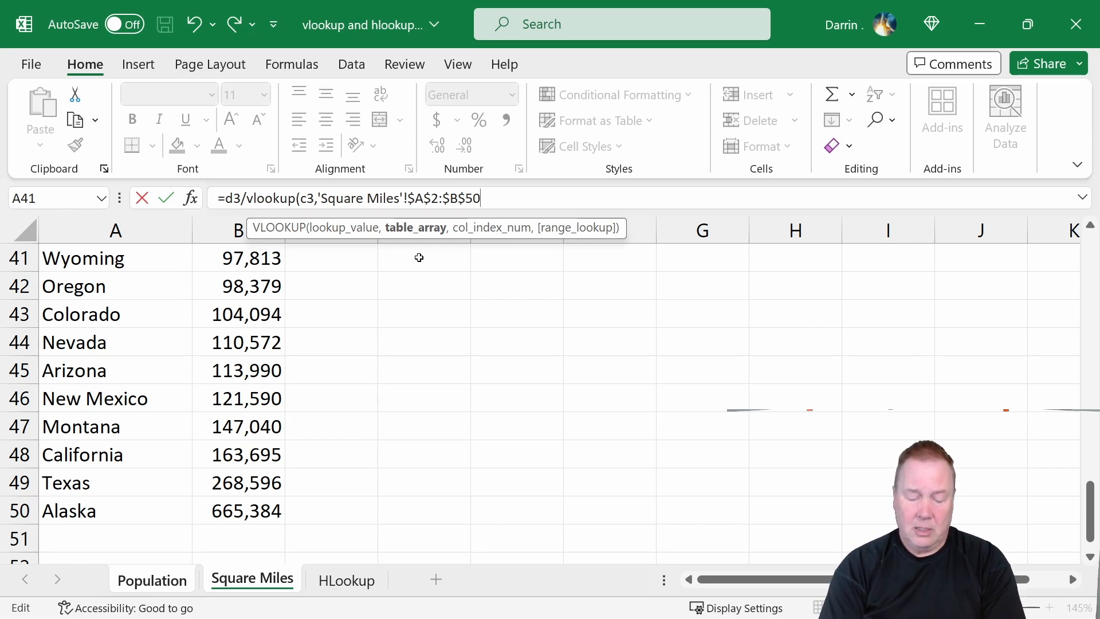
type(",2")
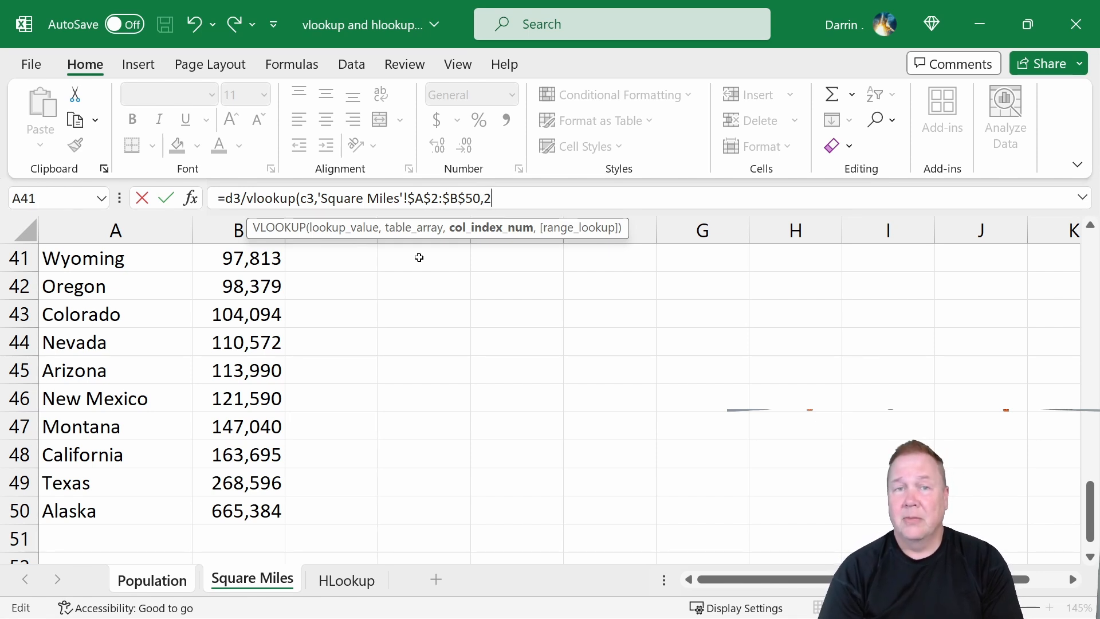
Finish the VLOOKUP with column index 2 and FALSE for an exact match, and enter the formula.
type(",")
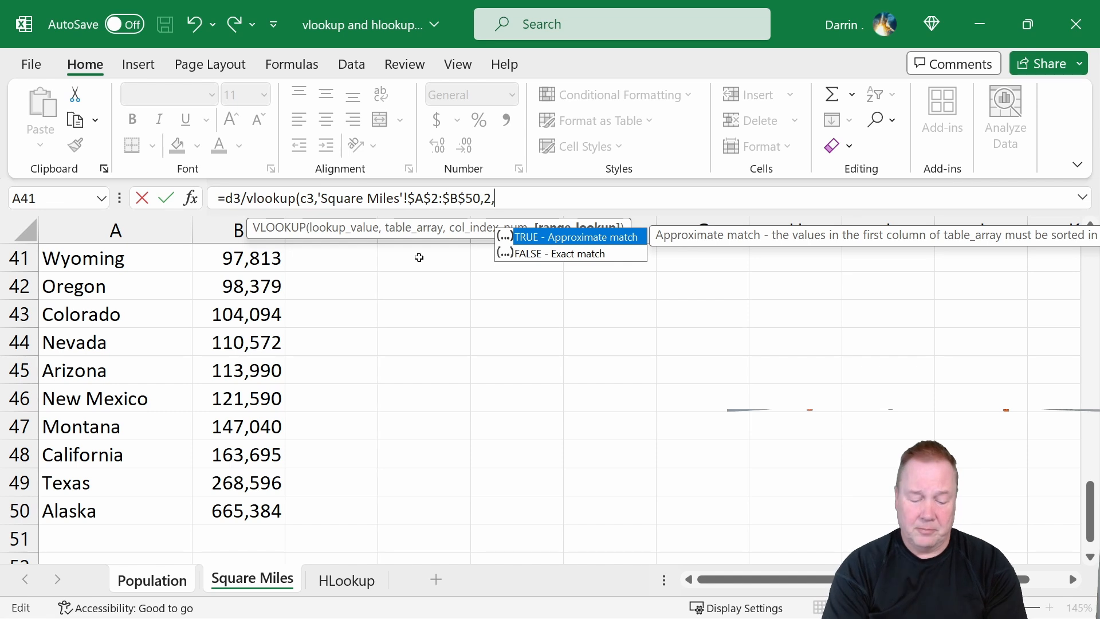
type("FALSE")
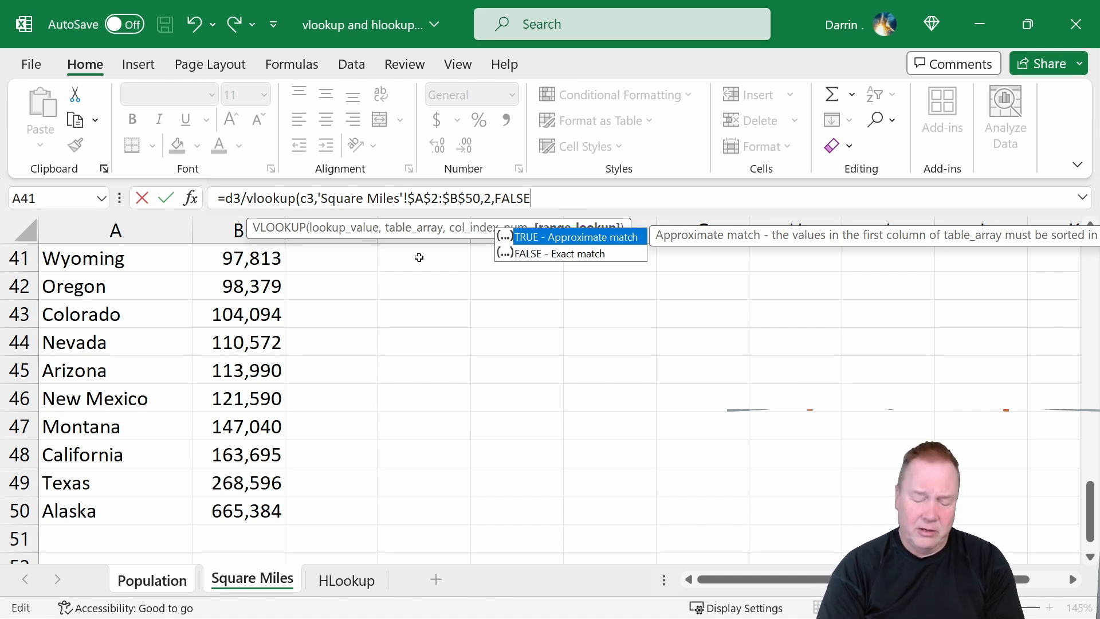
type(")")
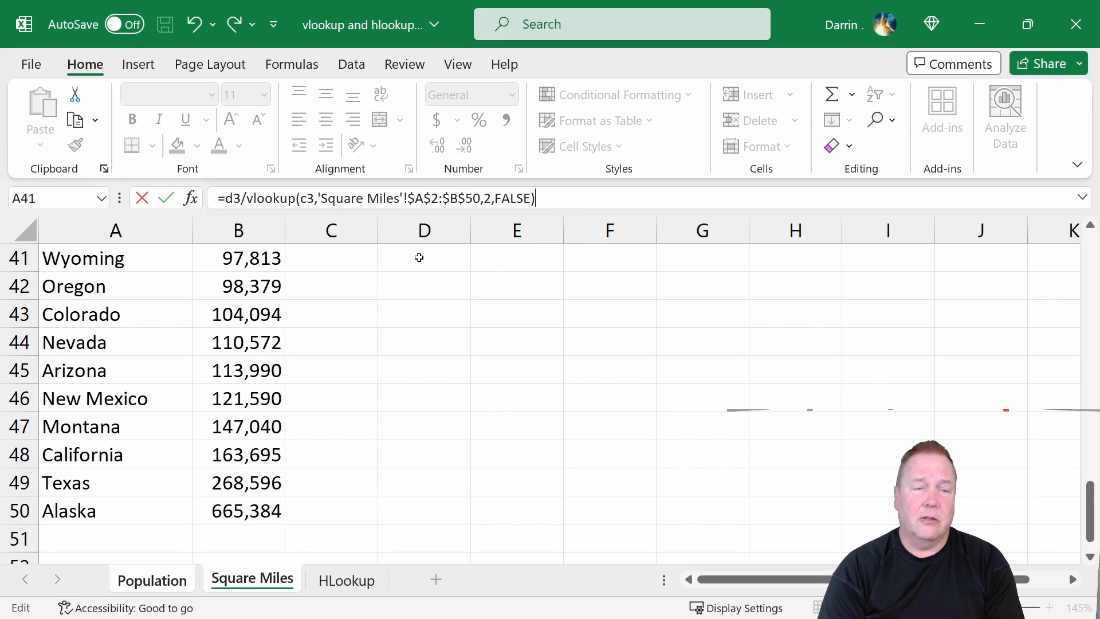
key("Return")
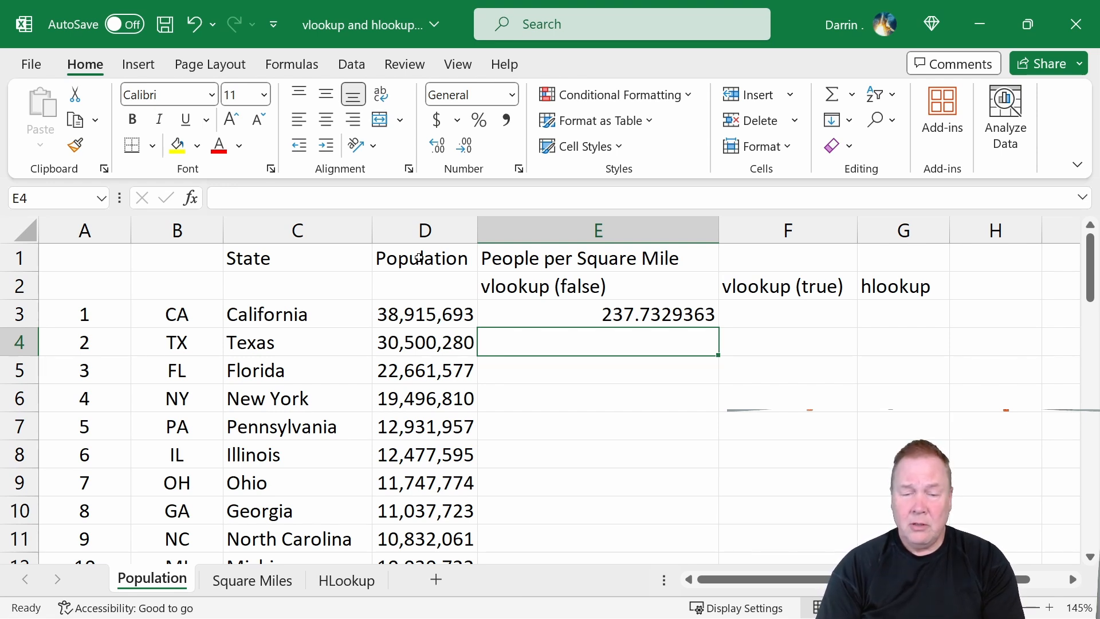
Copy the E3 formula down column E through row 52 for all states.
key("Up")
key("ctrl+c")
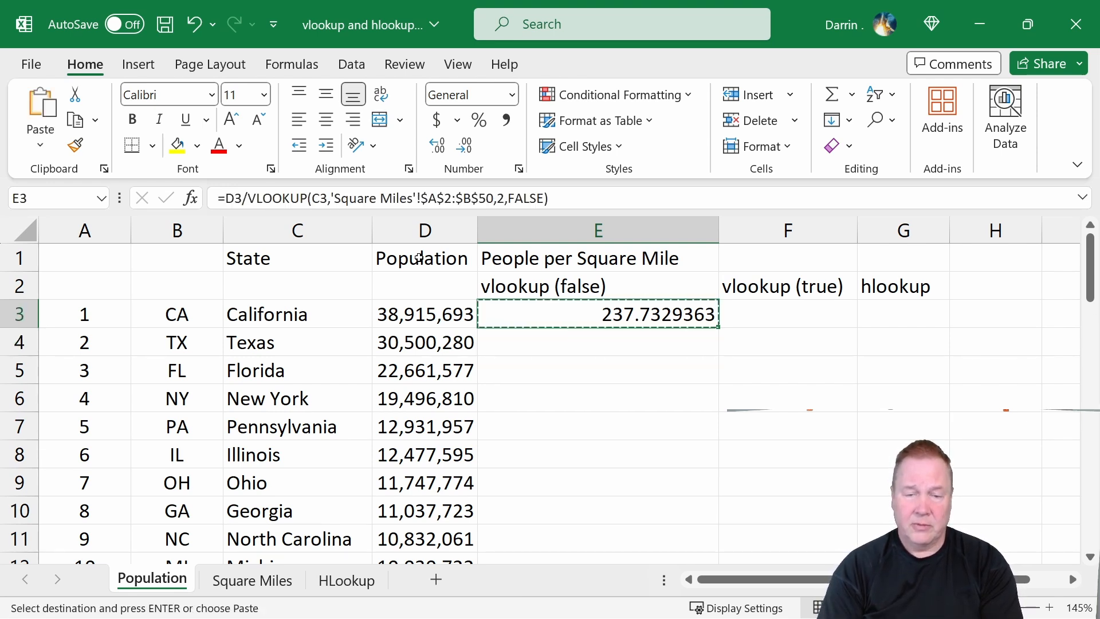
key("Down")
key("shift+Down")
key("shift+Down")
key("shift+Down")
key("shift+Down")
key("shift+Down")
key("shift+Down")
key("shift+Down")
key("shift+Down")
key("shift+Down")
key("shift+Down")
key("shift+Down")
key("shift+Down")
key("shift+Down")
key("shift+Down")
key("shift+Down")
key("shift+Down")
key("shift+Down")
key("shift+Down")
key("shift+Down")
key("shift+Down")
key("shift+Down")
key("shift+Down")
key("shift+Down")
key("shift+Down")
key("shift+Down")
key("shift+Down")
key("shift+Down")
key("shift+Down")
key("shift+Down")
key("shift+Down")
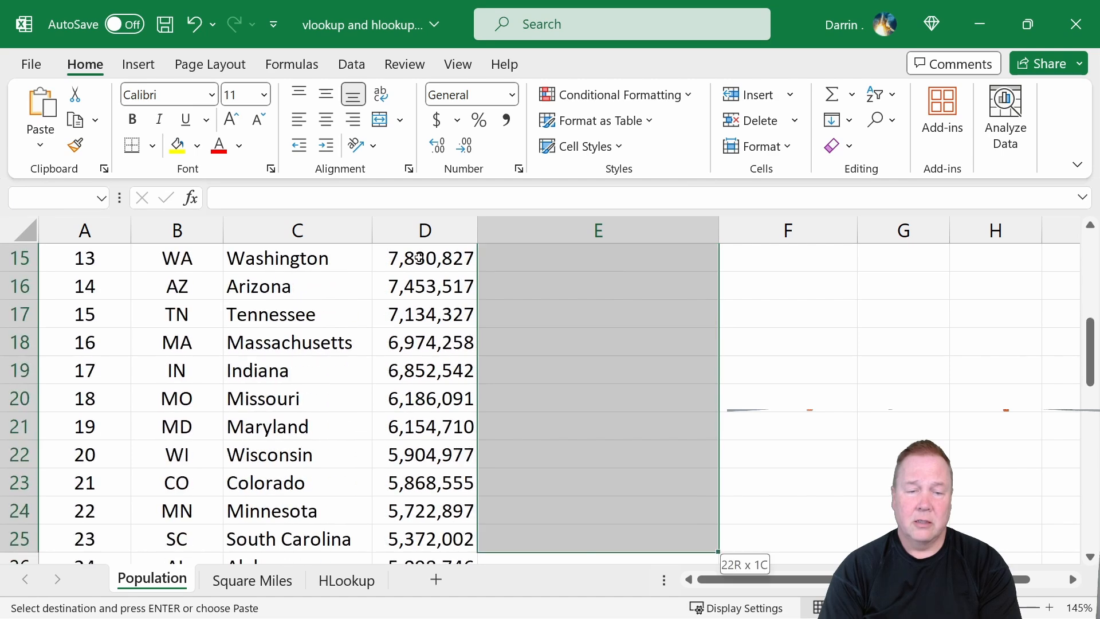
key("shift+Down")
key("shift+Down")
key("shift+Down")
key("shift+Down")
key("shift+Down")
key("shift+Down")
key("shift+Down")
key("shift+Down")
key("shift+Down")
key("shift+Down")
key("shift+Down")
key("shift+Down")
key("shift+Down")
key("shift+Down")
key("shift+Down")
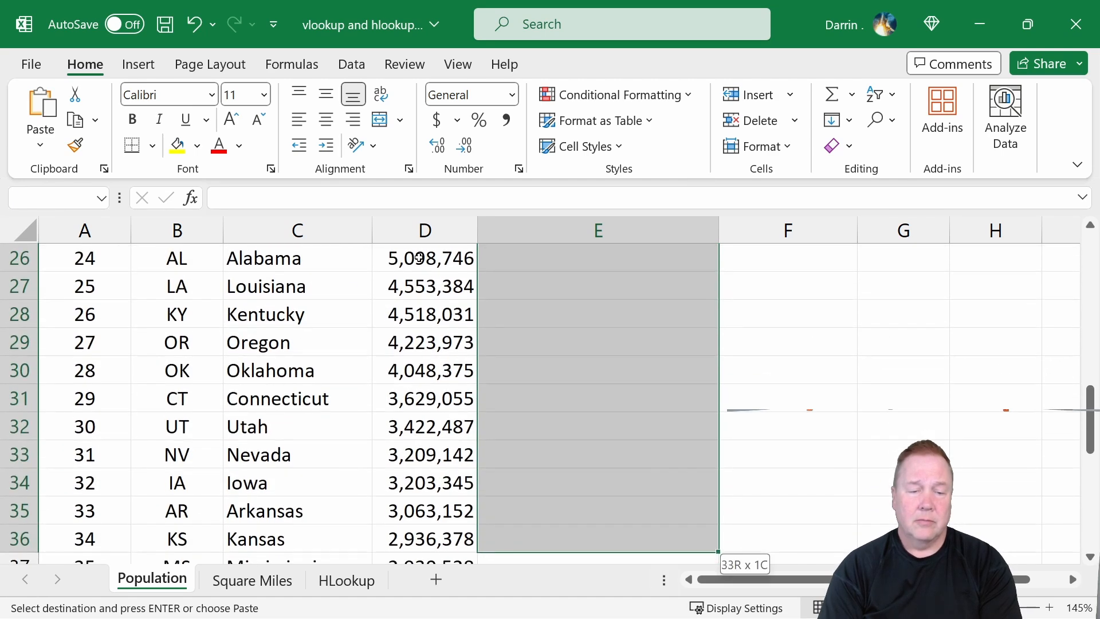
key("shift+Down")
key("shift+Down")
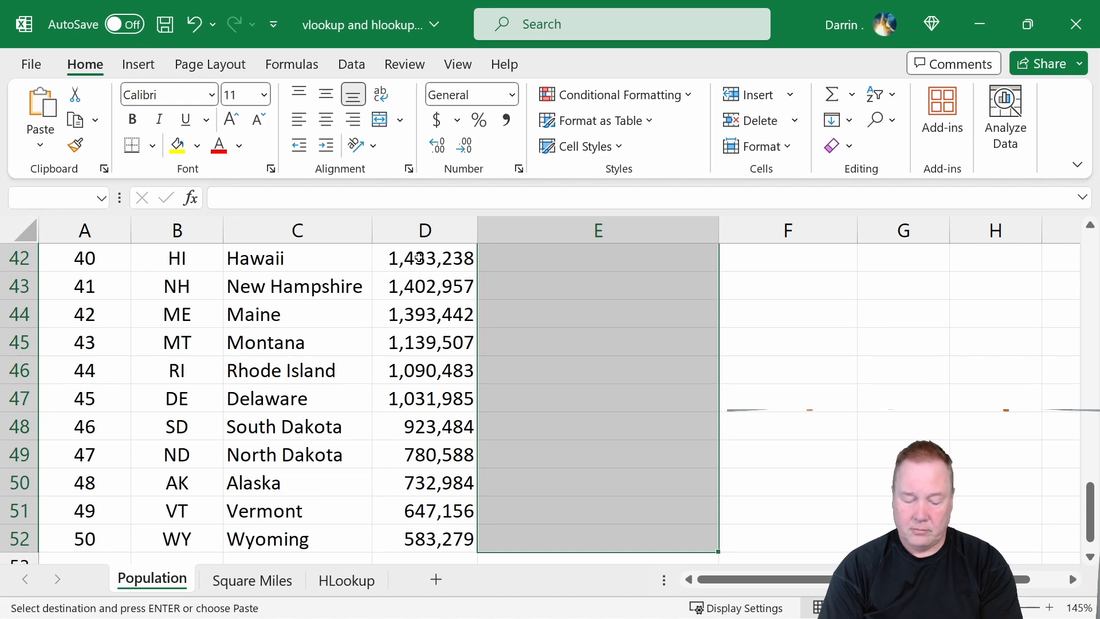
key("ctrl+v")
key("Up")
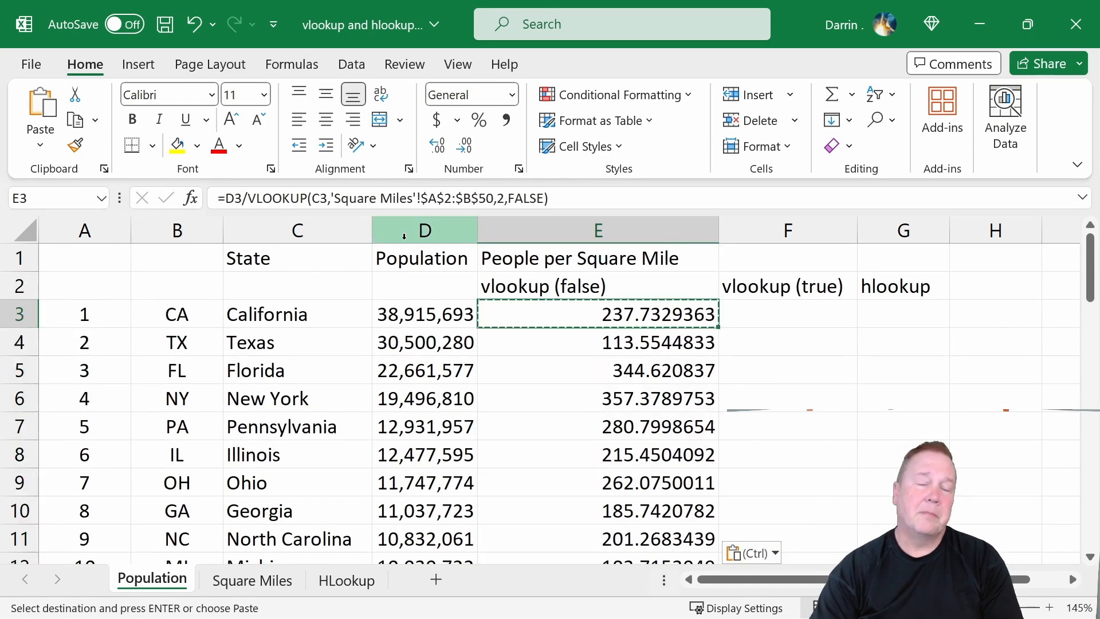
Format column E as Number with 1 decimal place.
left_click(603, 224)
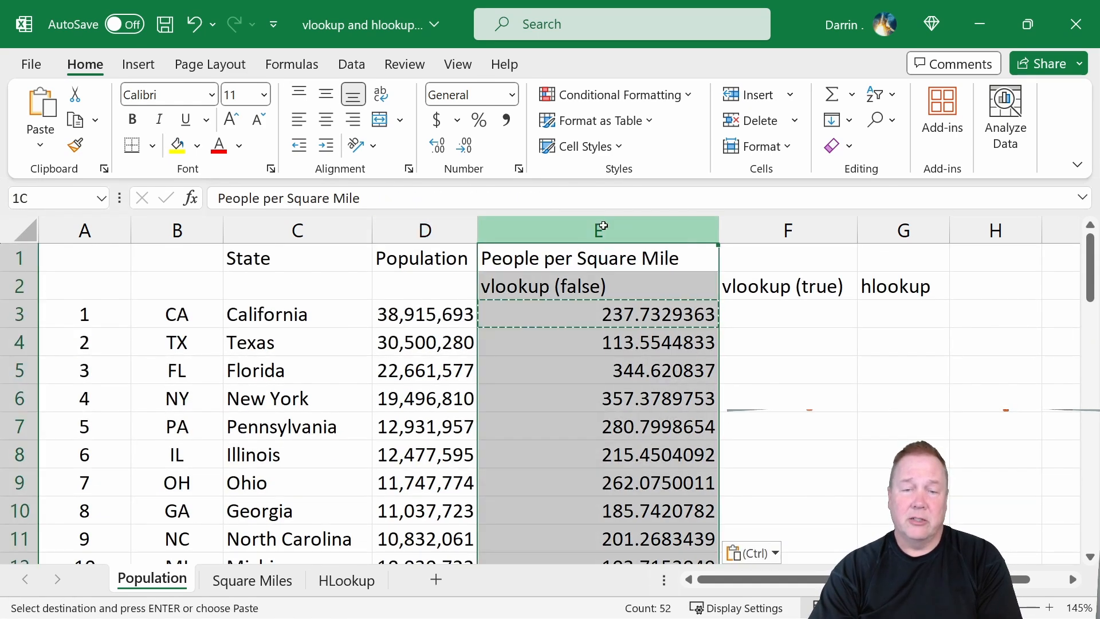
right_click(646, 307)
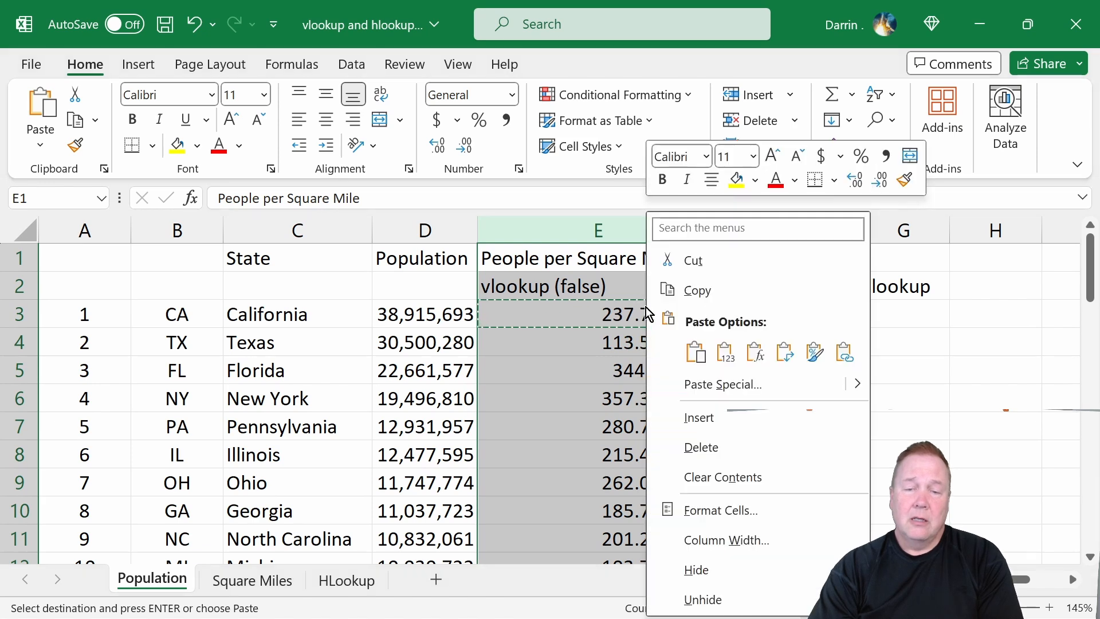
left_click(720, 511)
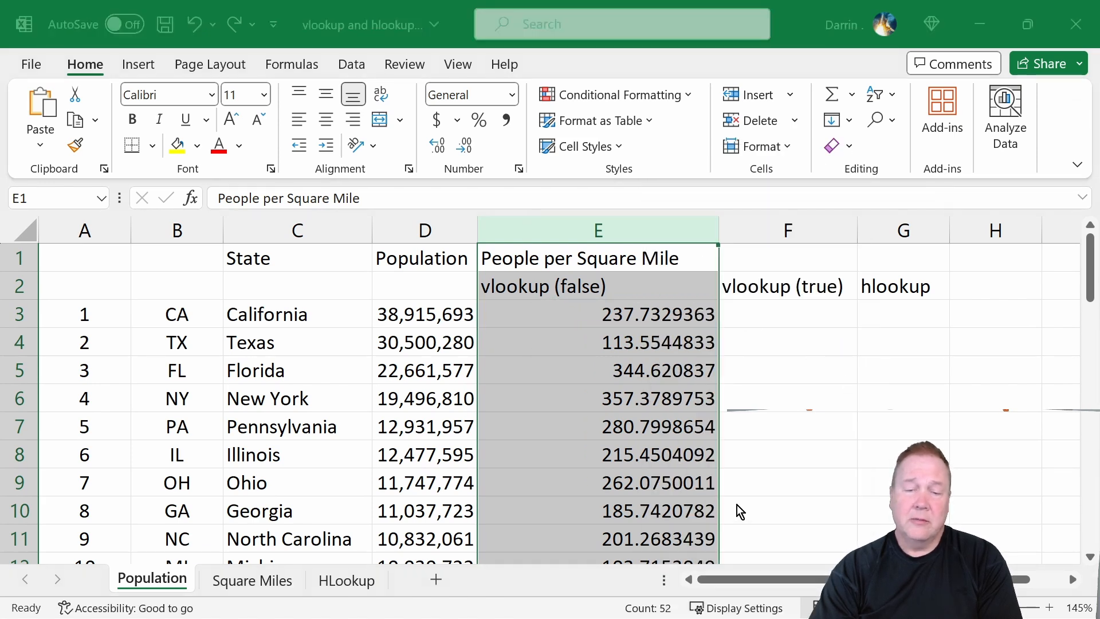
left_click(594, 218)
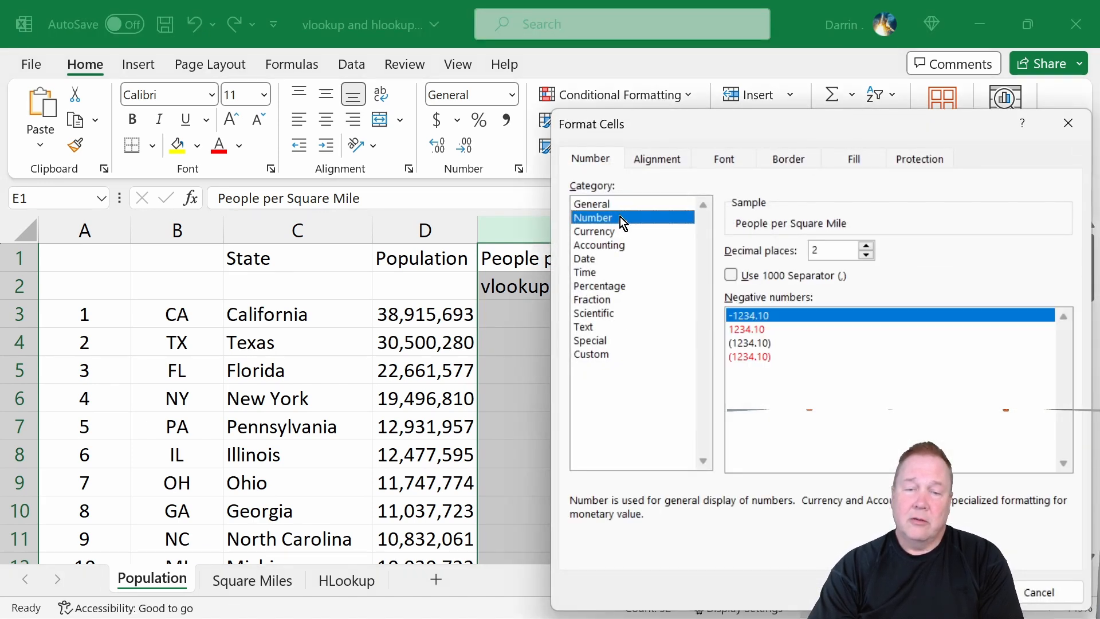
left_click(867, 256)
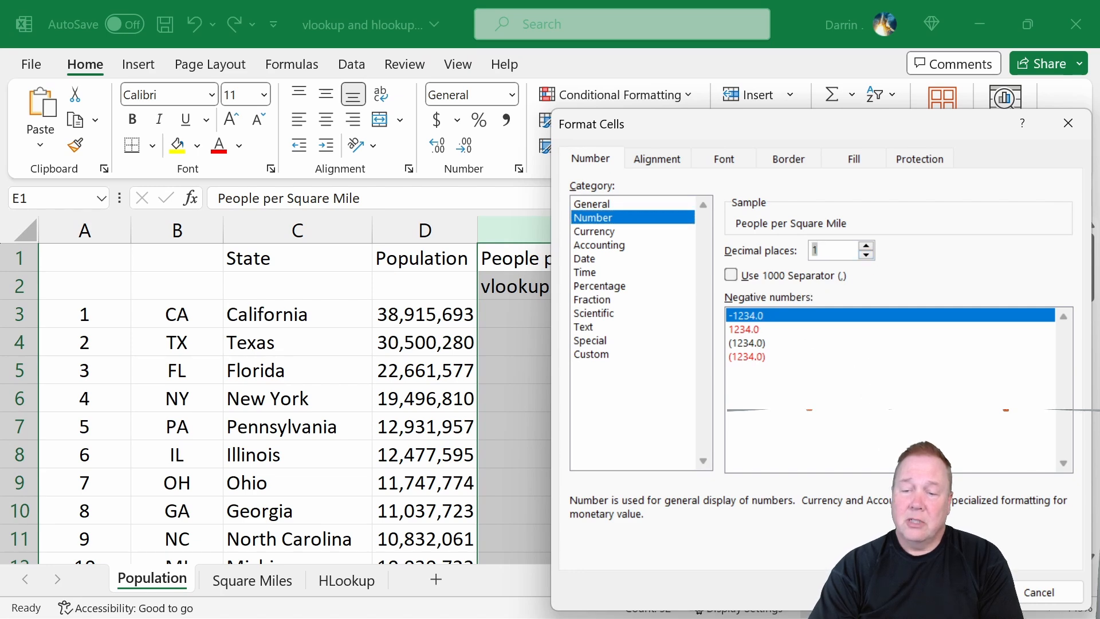
key("Return")
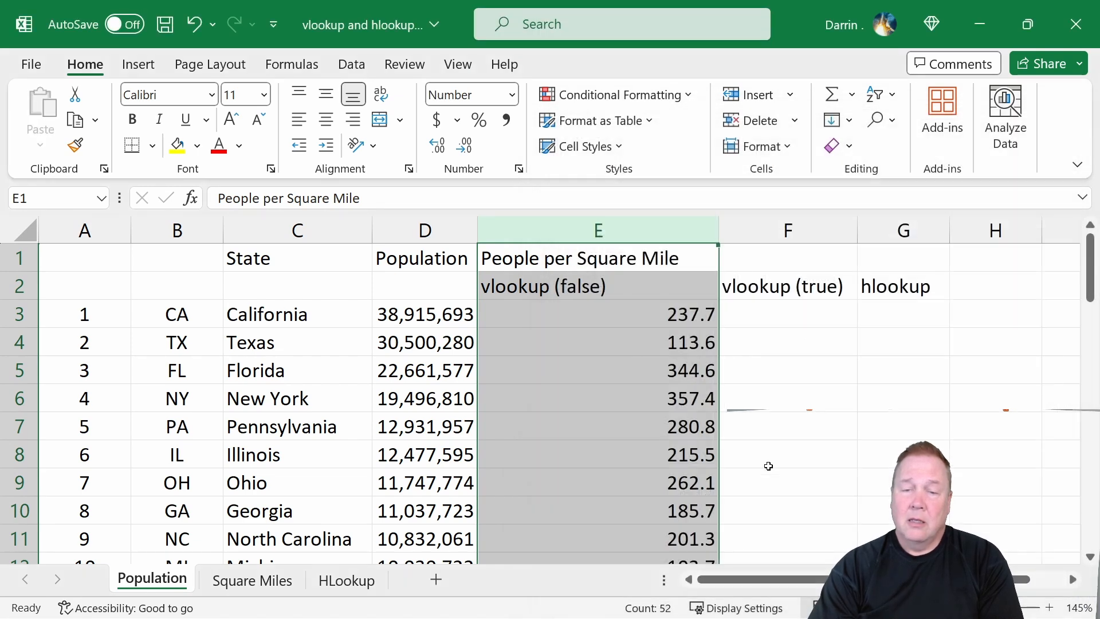
Inspect the column E results down to Rhode Island's row and the first rows of the Square Miles sheet.
left_click(604, 321)
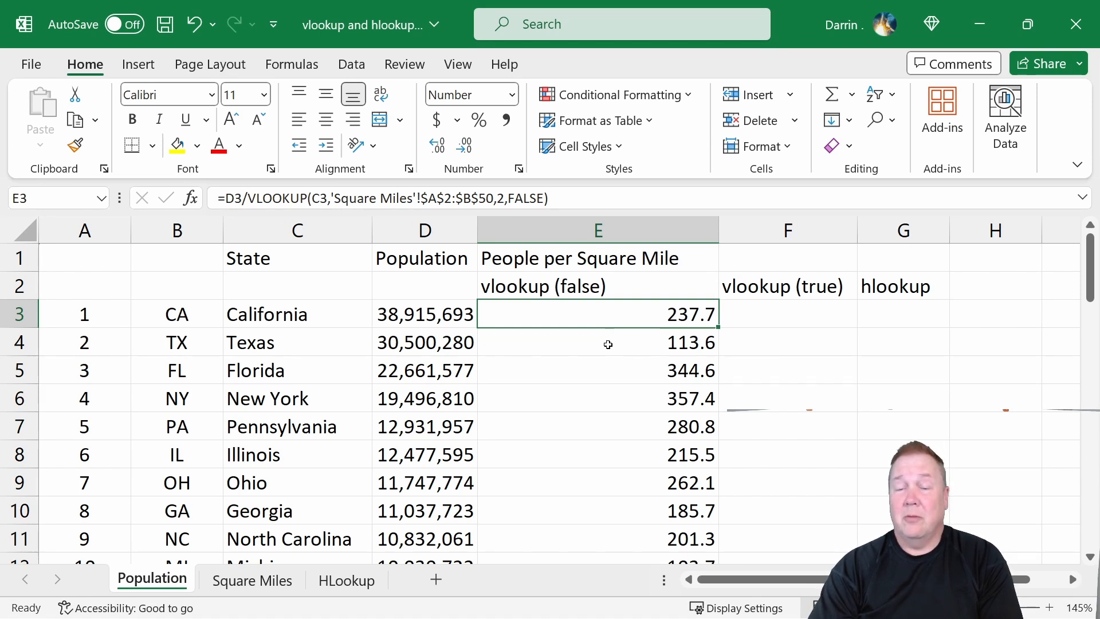
left_click(672, 370)
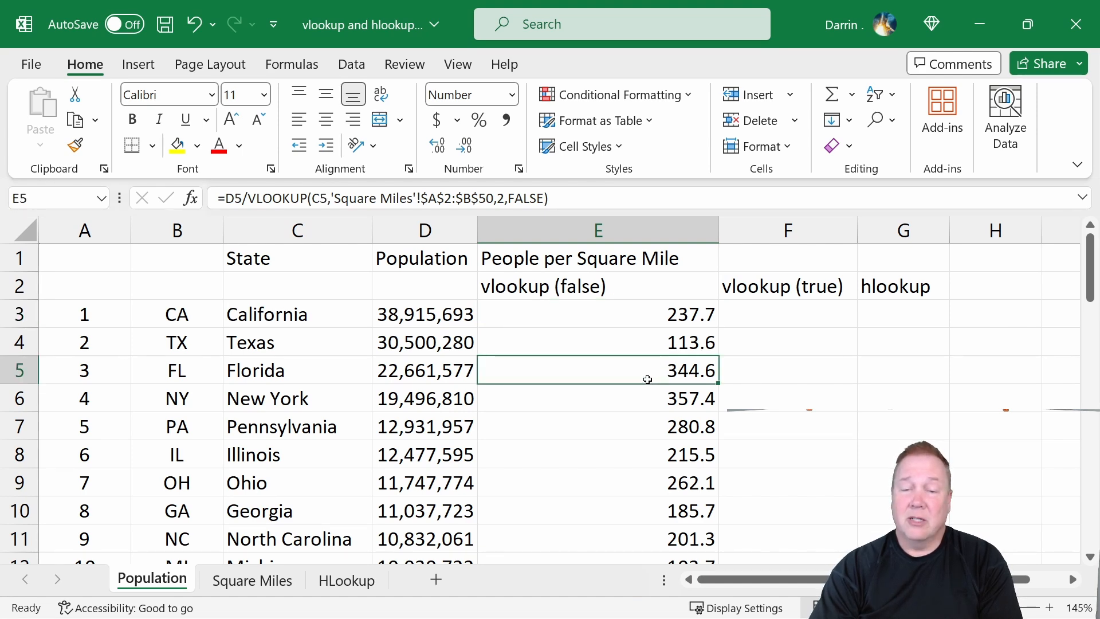
scroll(647, 379, "down", 6)
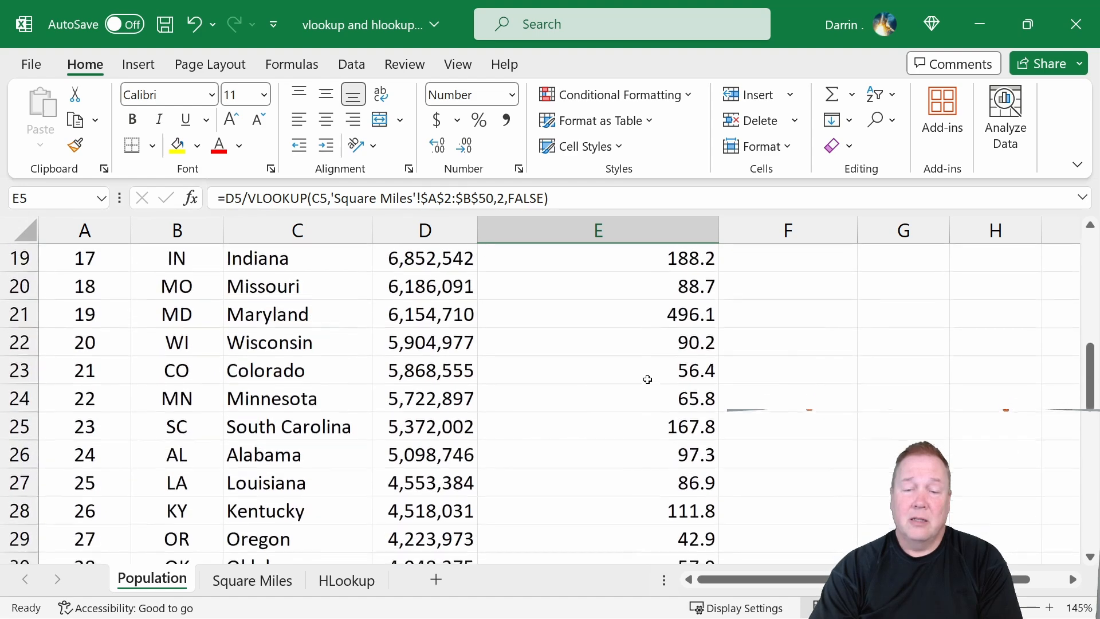
scroll(647, 380, "down", 7)
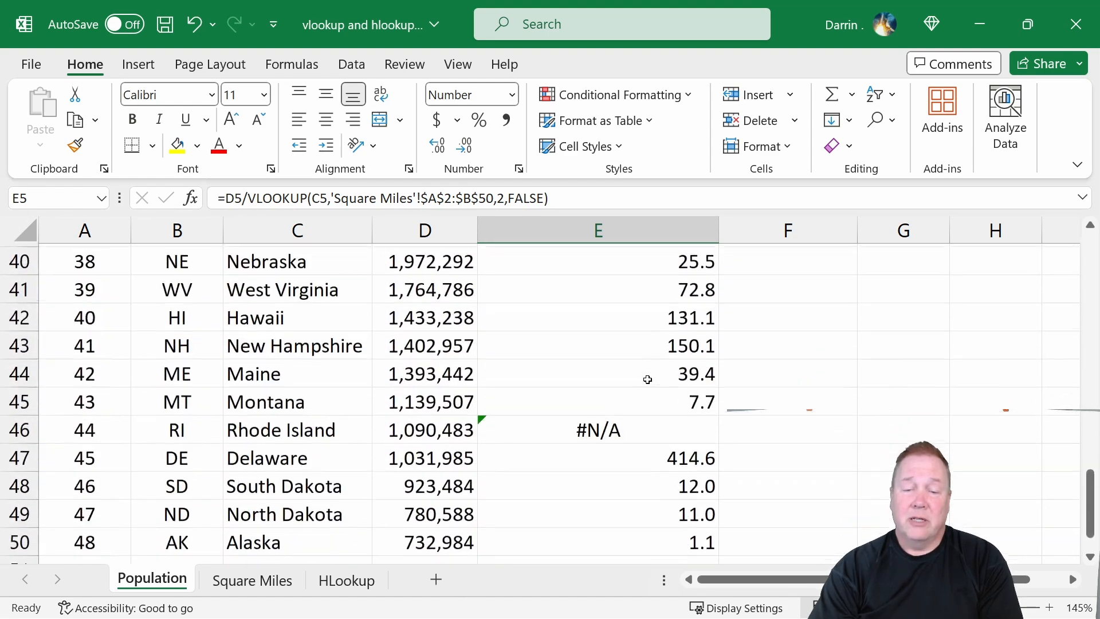
scroll(647, 379, "down", 1)
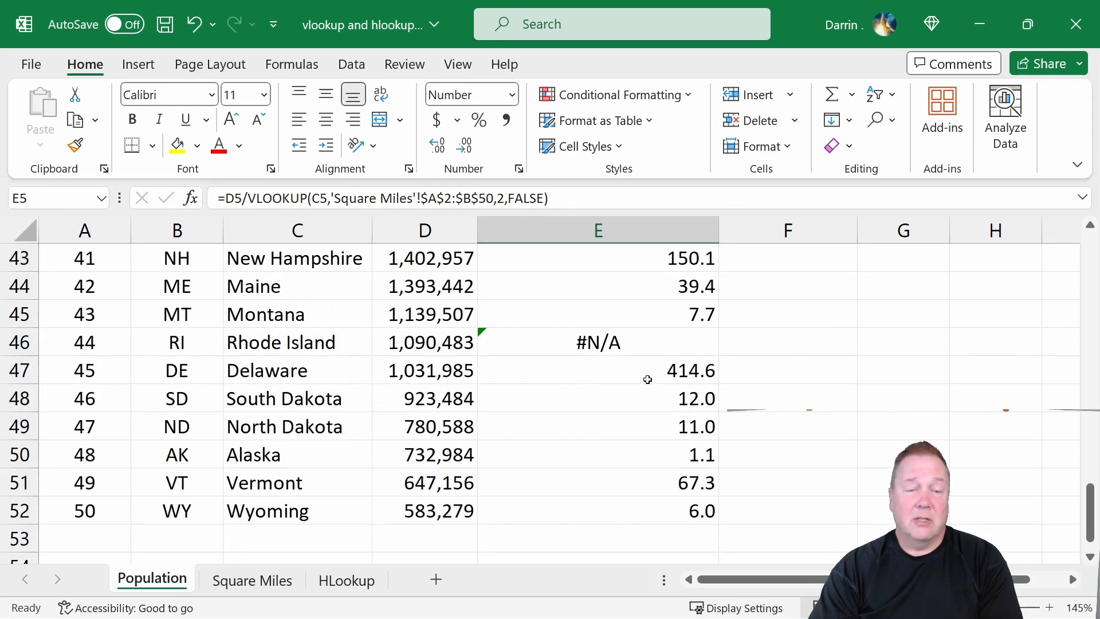
left_click(627, 342)
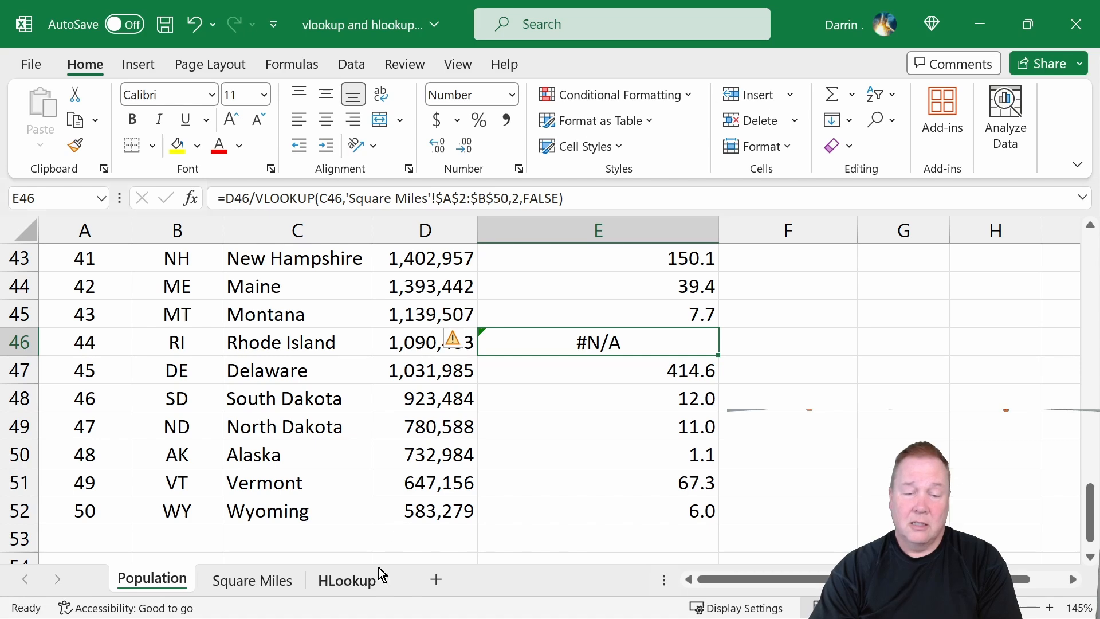
left_click(257, 582)
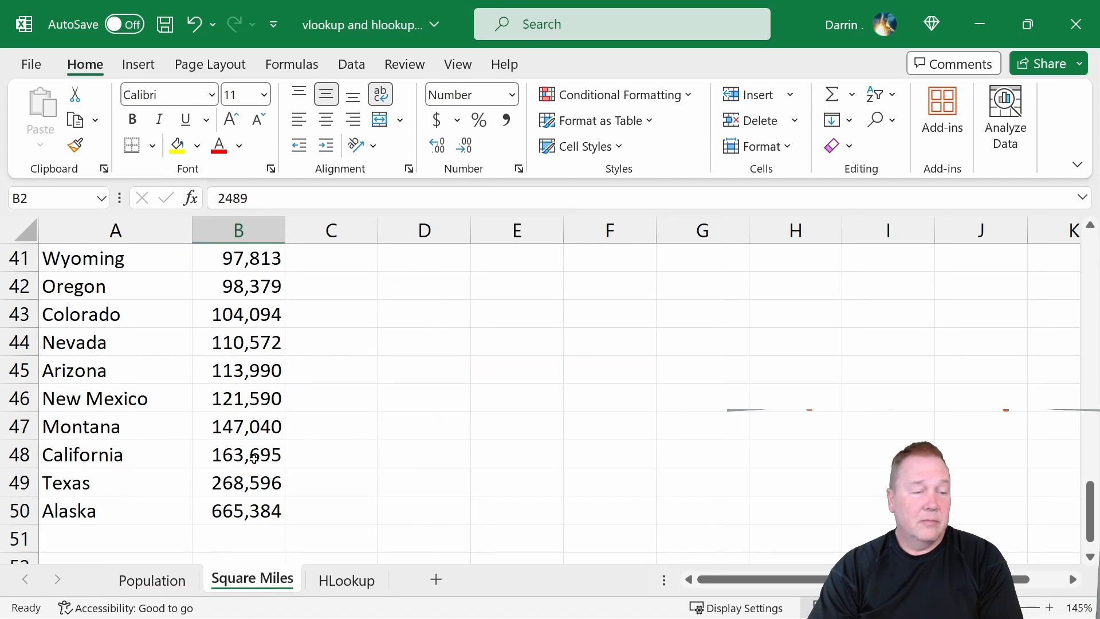
scroll(239, 471, "up", 5)
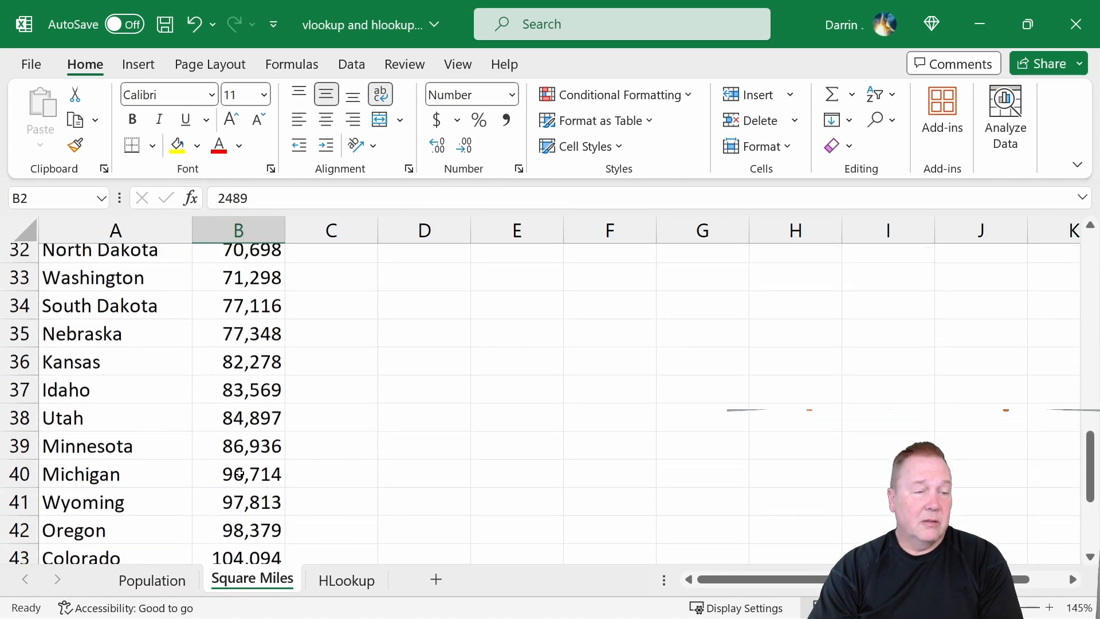
scroll(239, 474, "up", 6)
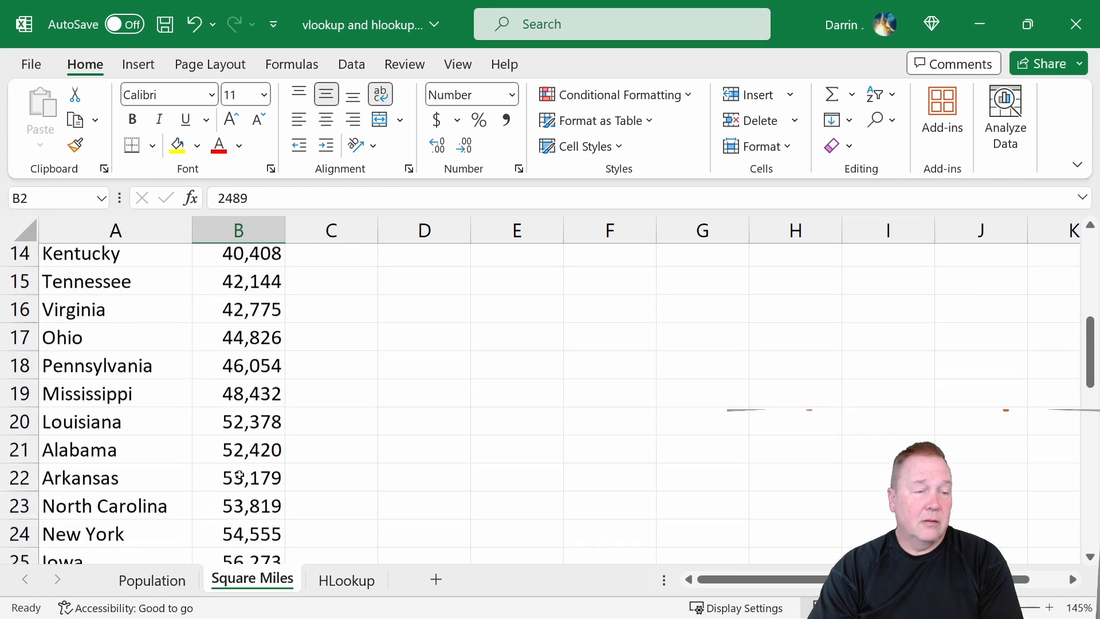
scroll(240, 475, "up", 1)
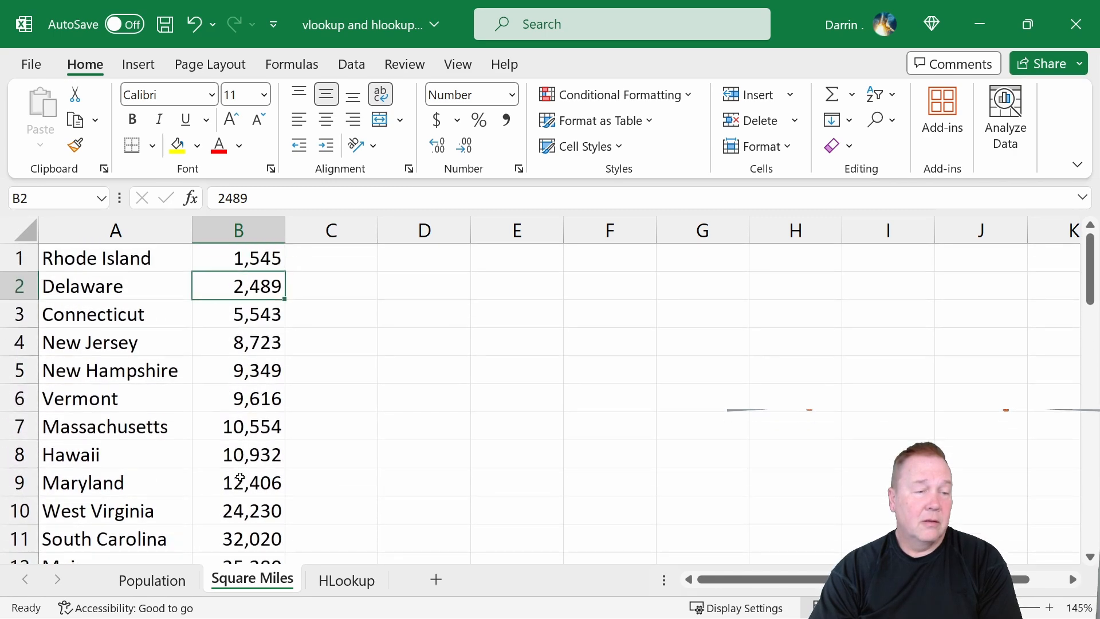
left_click(255, 262)
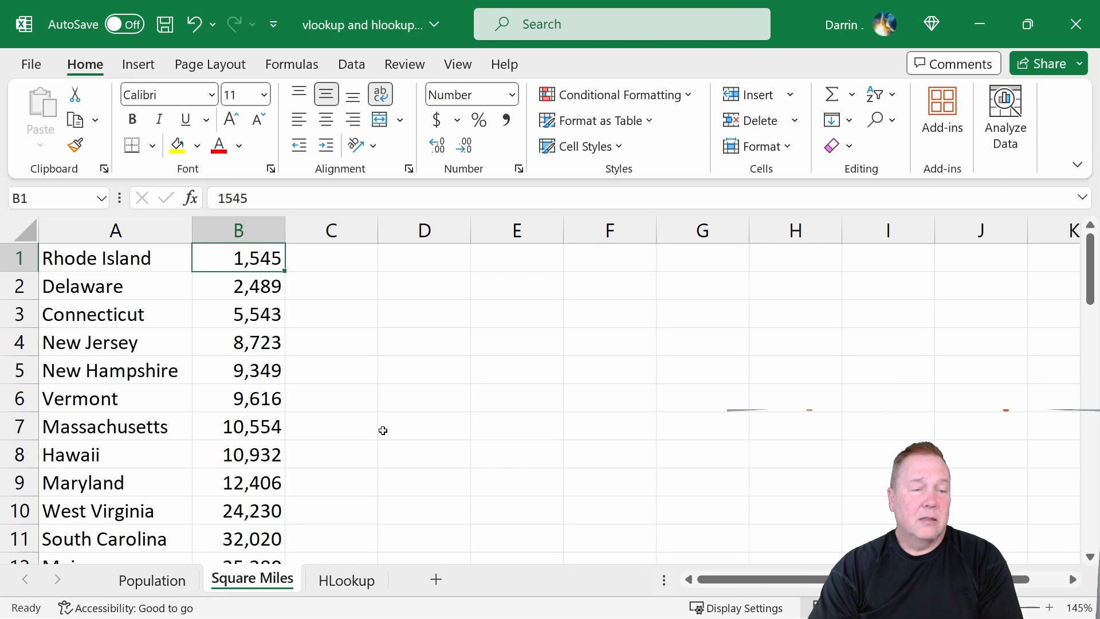
left_click(152, 580)
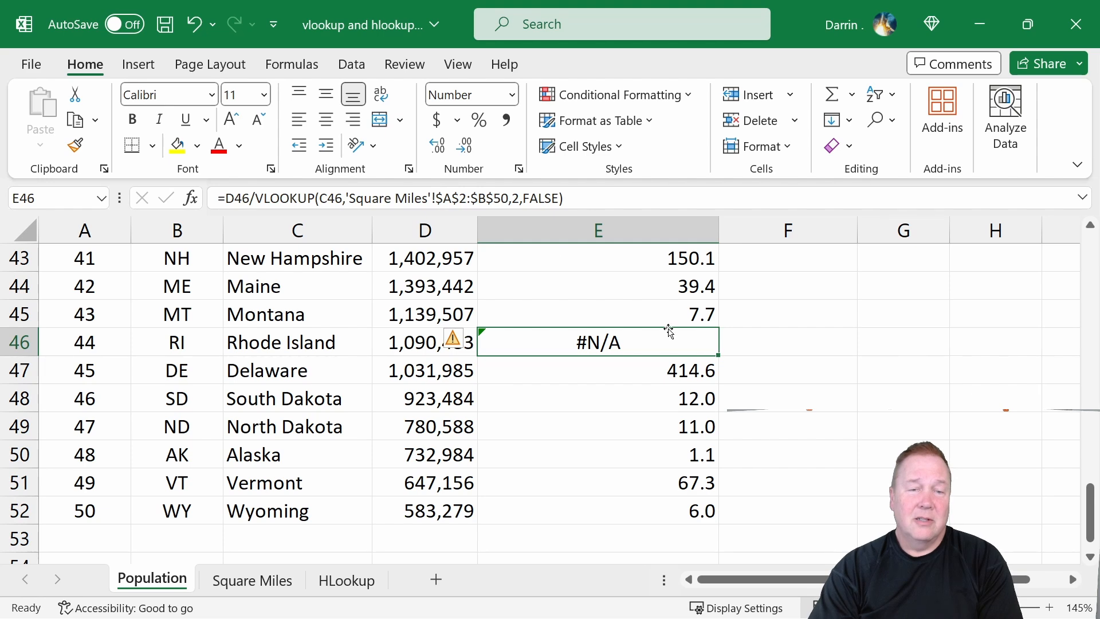
scroll(666, 338, "up", 14)
left_click(640, 315)
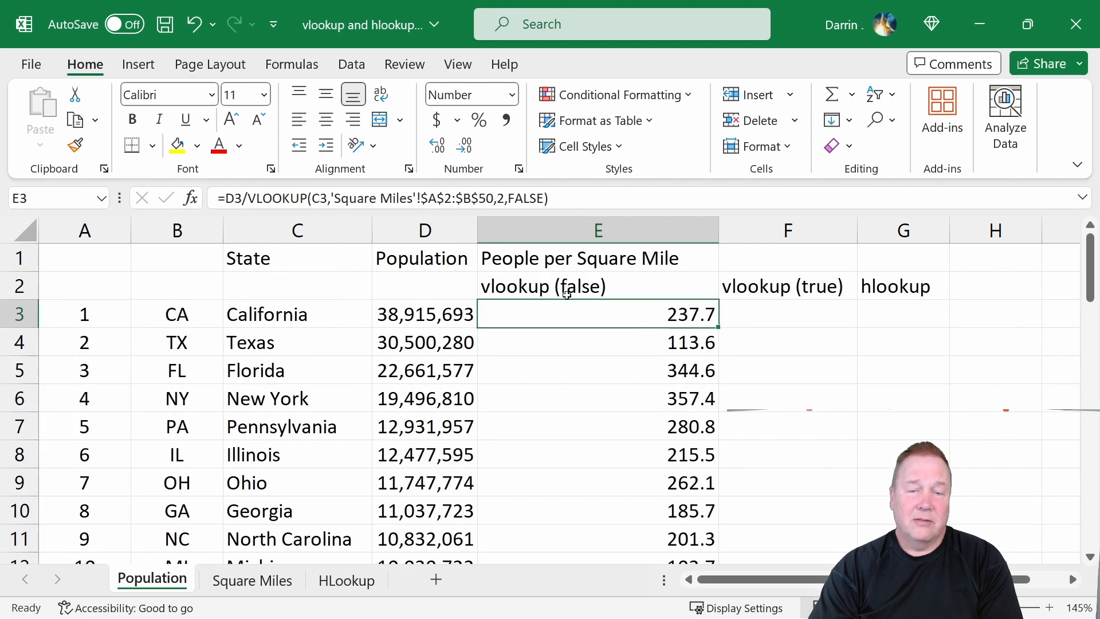
left_click(444, 198)
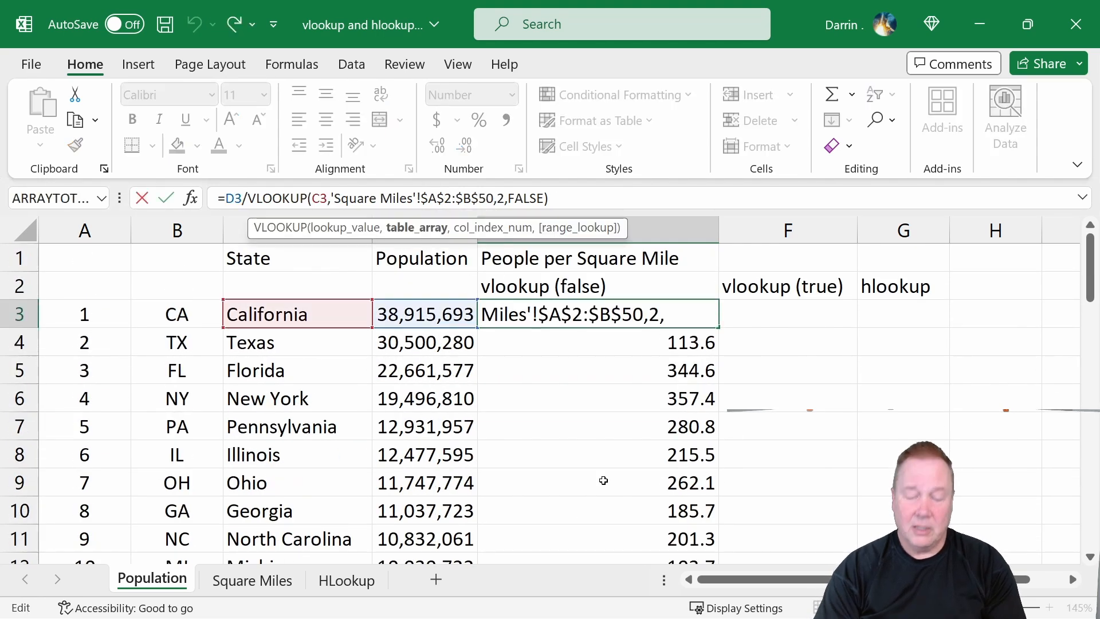
key("Delete")
type("1")
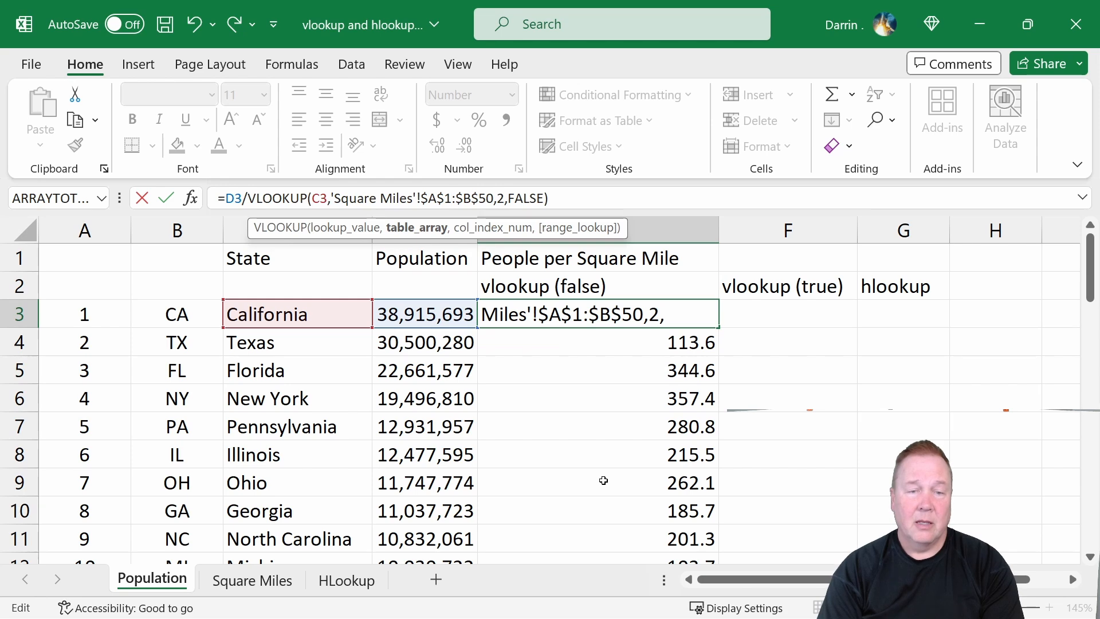
key("Right")
key("Right")
key("Right")
key("Right")
key("Right")
key("Right")
key("Right")
key("Right")
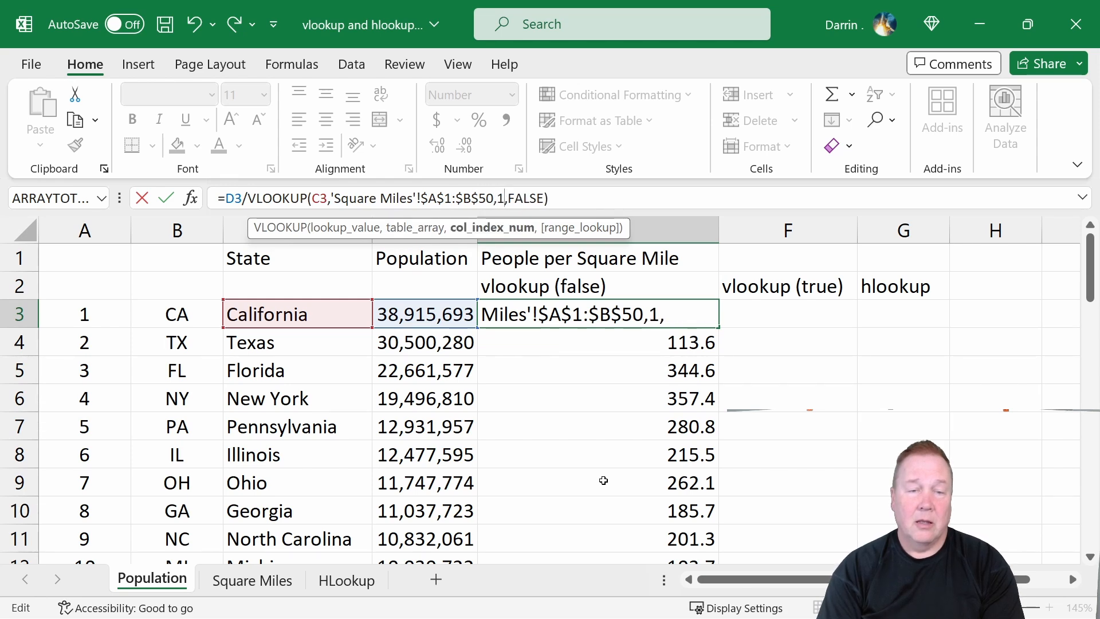
key("Return")
key("Up")
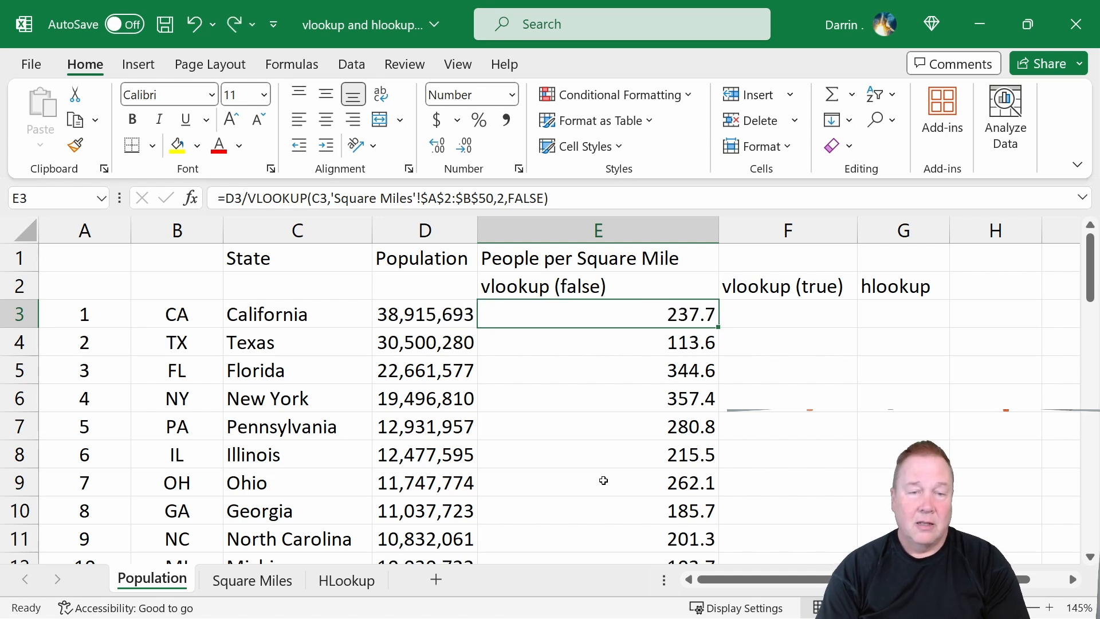
Change the E3 formula's table array to start at row 1, making it $A$1:$B$50, and enter it.
left_click(448, 195)
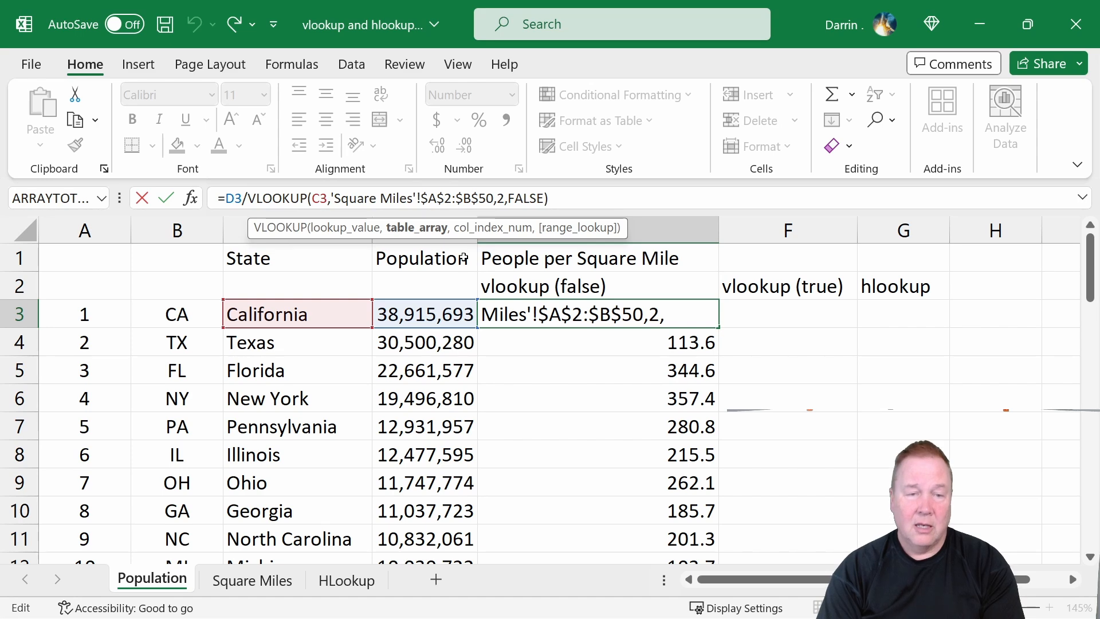
key("BackSpace")
type("1")
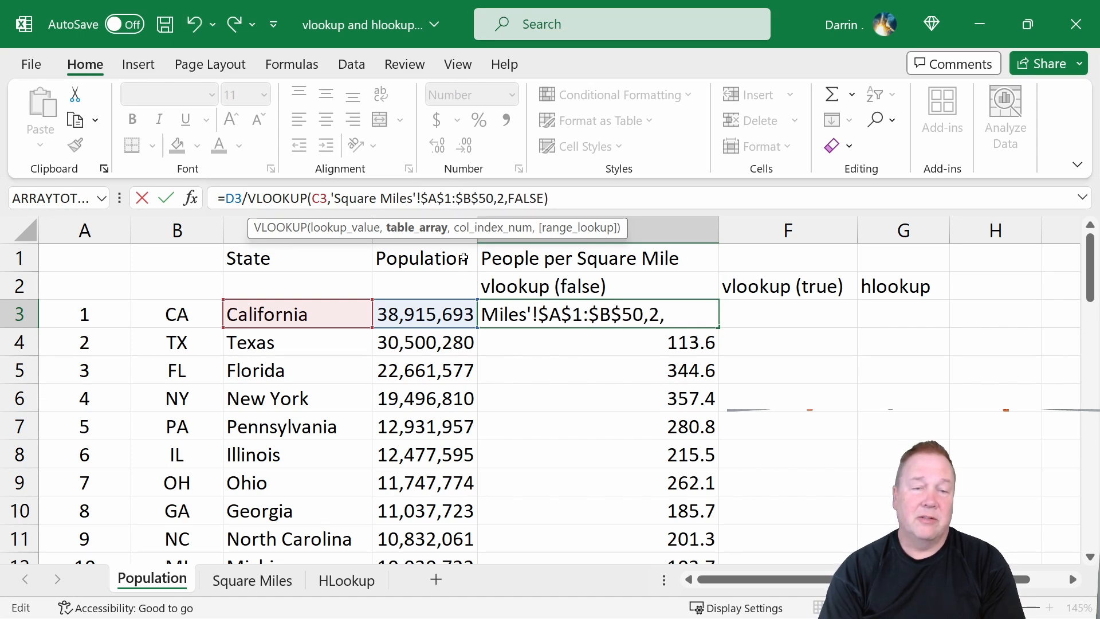
key("Return")
key("Up")
Copy the revised E3 formula down column E for the remaining states.
key("ctrl+c")
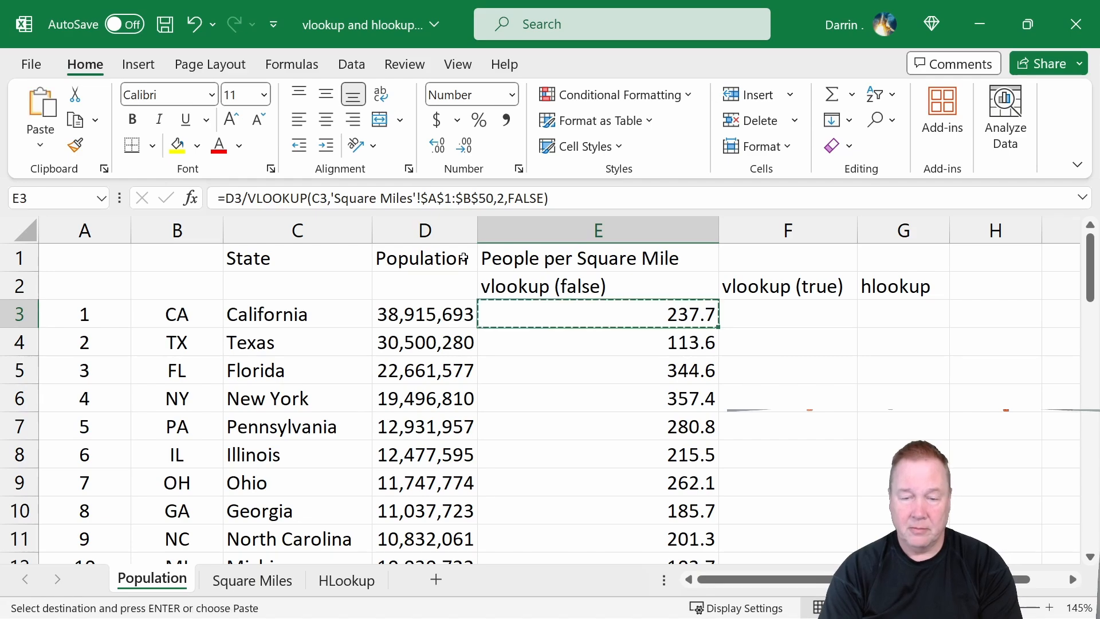
key("Down")
key("shift+Down")
key("shift+Down")
key("shift+Down")
key("shift+Down")
key("shift+Down")
key("shift+Down")
key("shift+Down")
key("shift+Down")
key("shift+Down")
key("shift+Down")
key("shift+Down")
key("shift+Down")
key("shift+Down")
key("shift+Down")
key("shift+Down")
key("shift+Down")
key("shift+Down")
key("shift+Down")
key("shift+Down")
key("shift+Down")
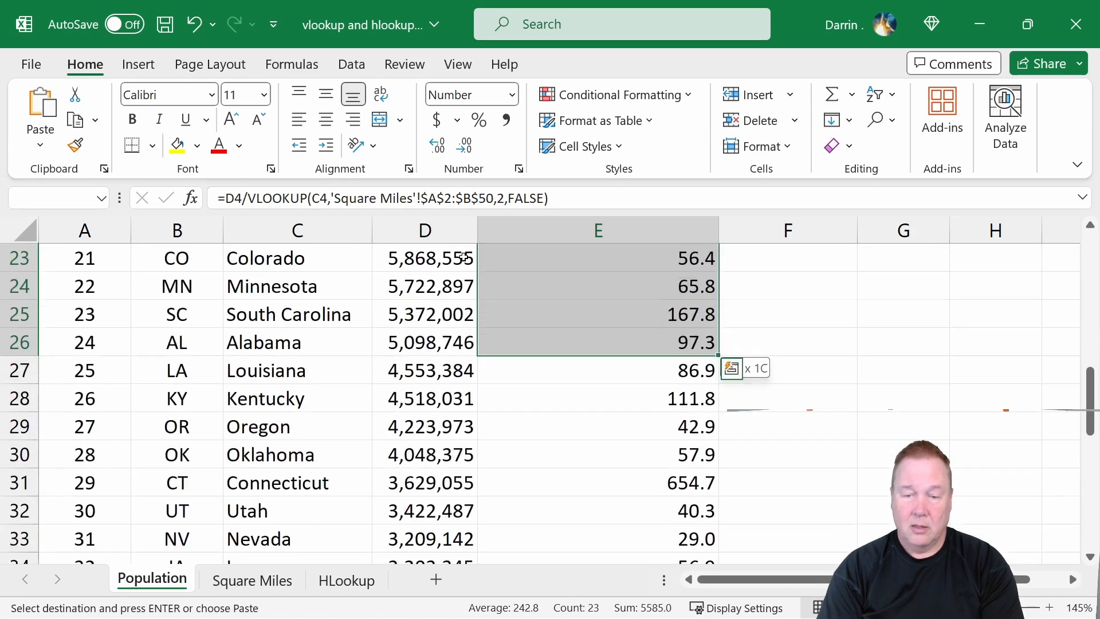
key("shift+Down")
key("shift+Down")
key("shift+Down")
key("shift+Down")
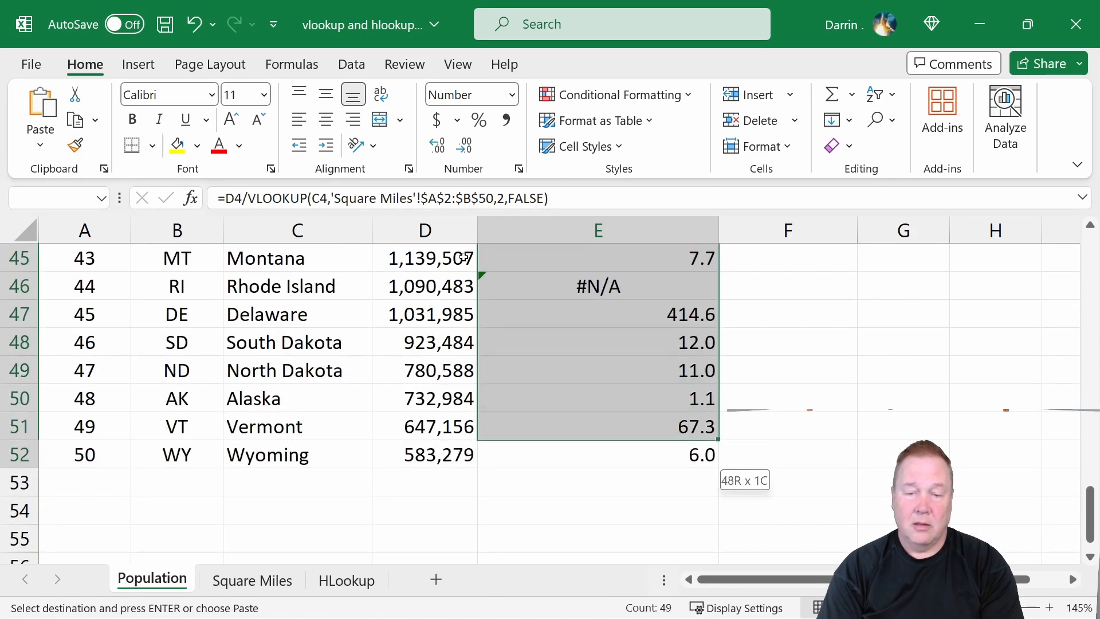
key("ctrl+v")
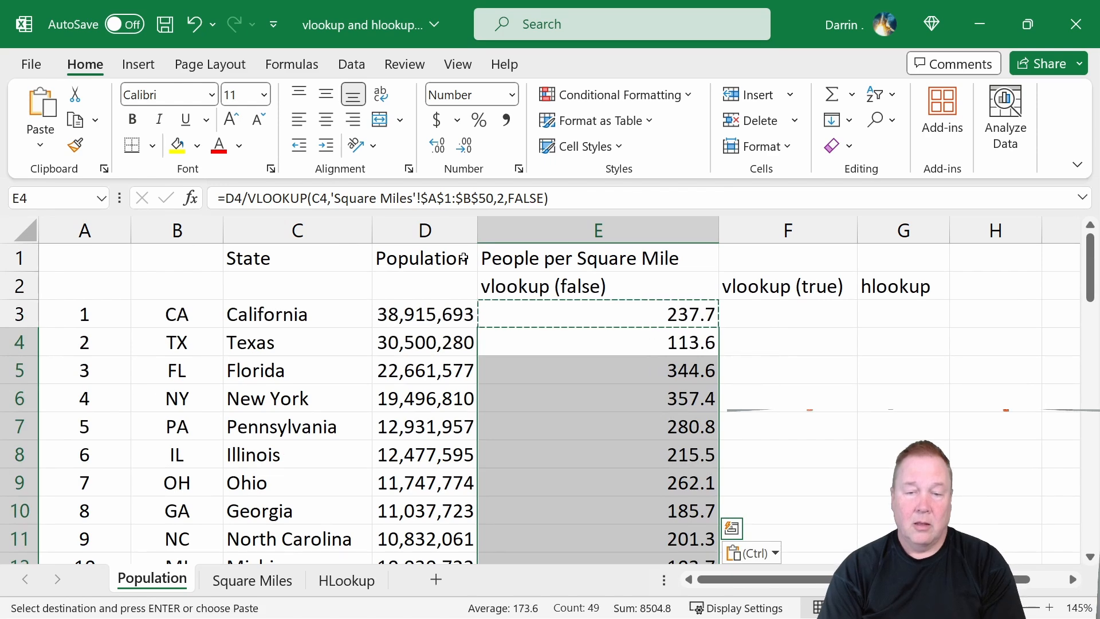
Review the recalculated column E values through row 52, including Rhode Island's row.
key("Down")
scroll(664, 475, "down", 10)
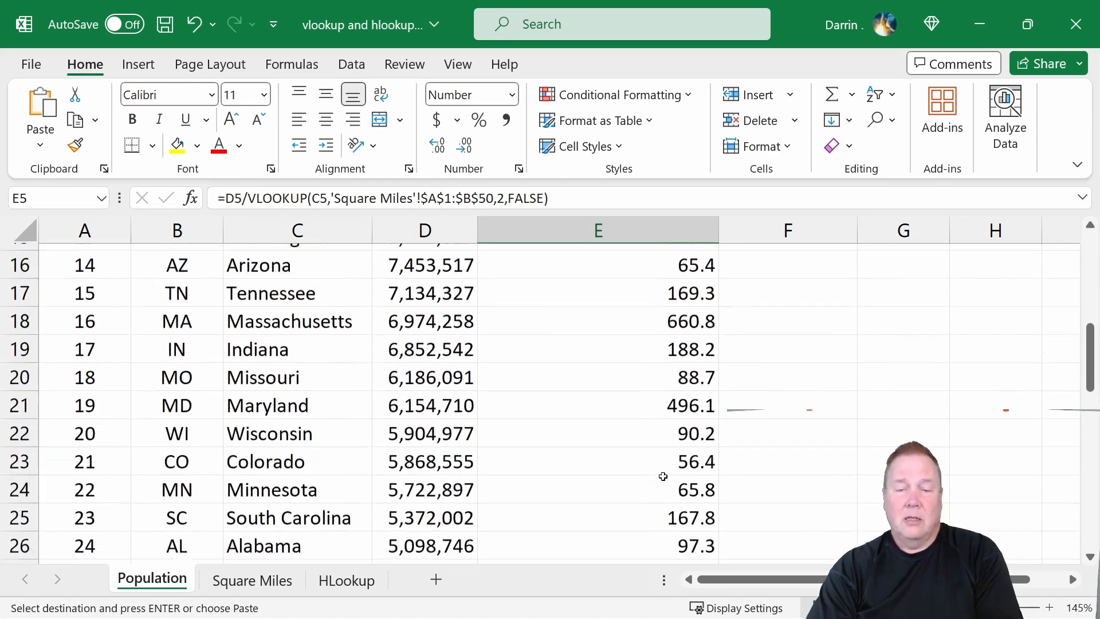
scroll(665, 470, "down", 4)
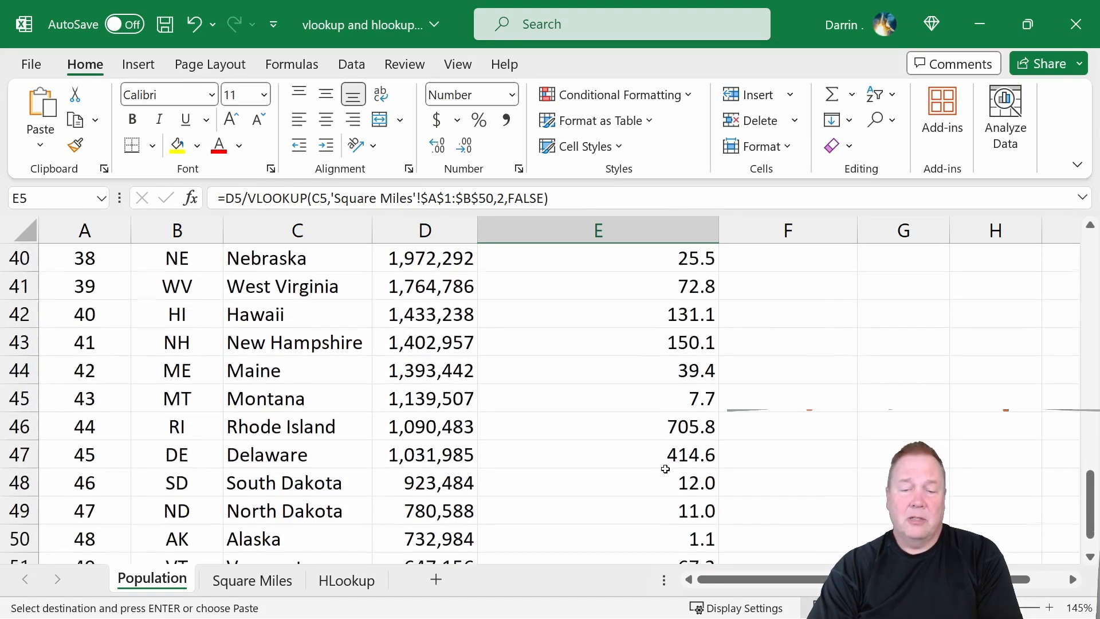
left_click(650, 458)
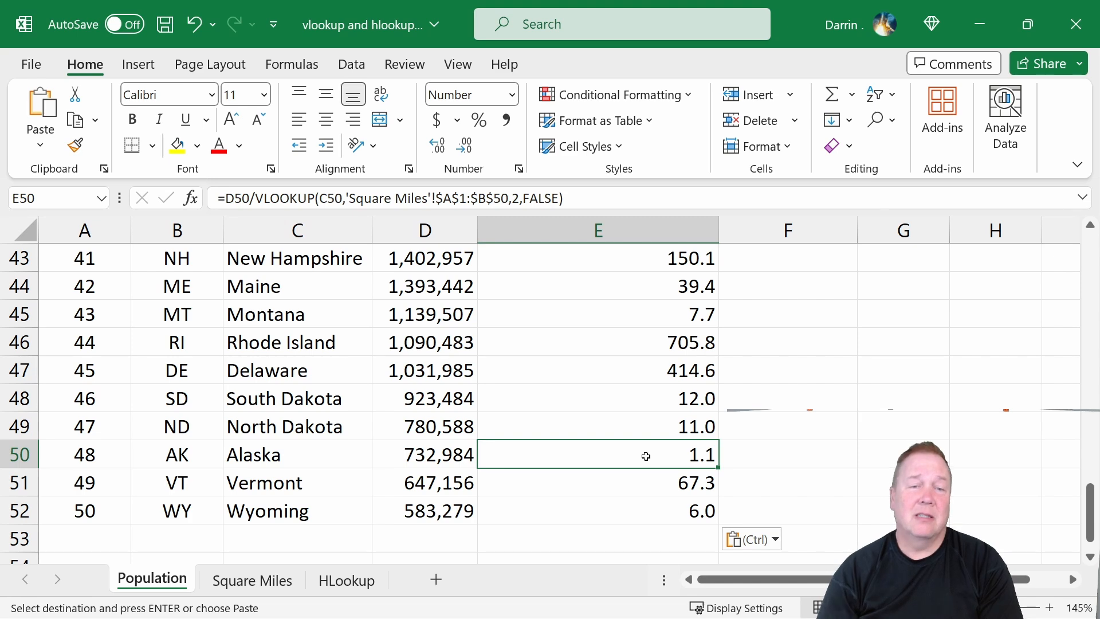
left_click(685, 506)
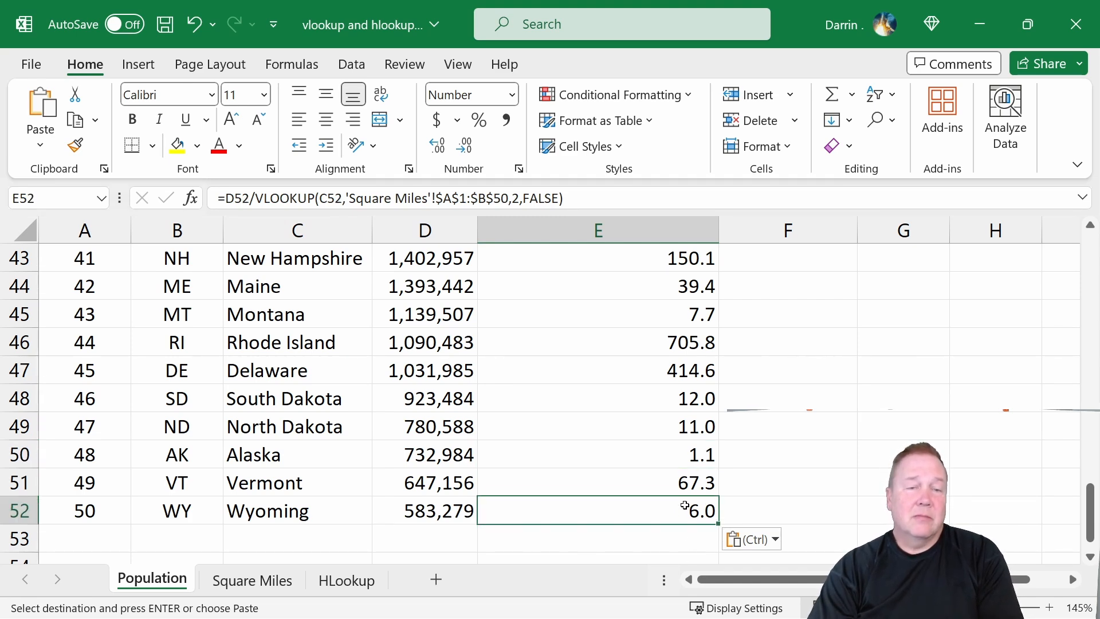
scroll(684, 506, "up", 14)
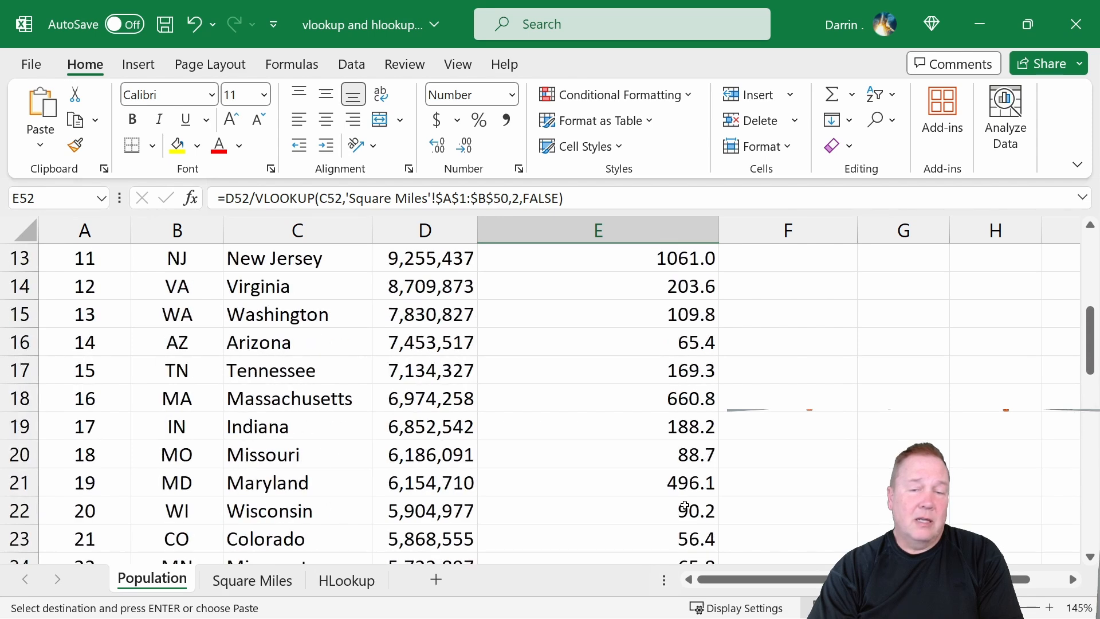
left_click(640, 314)
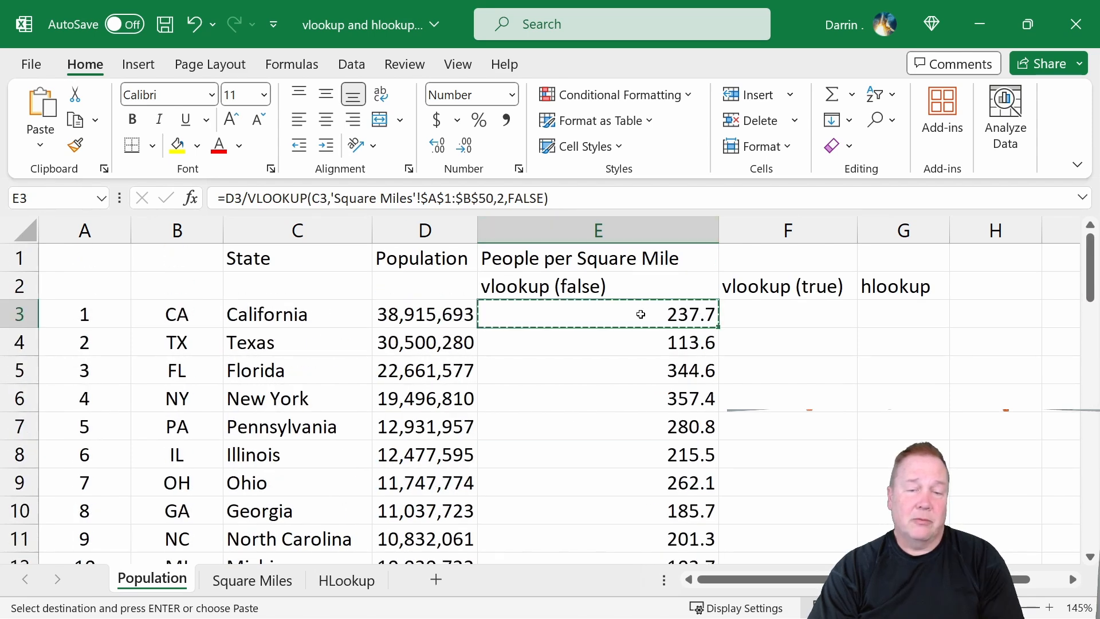
In F3, enter a formula dividing D3 by VLOOKUP of C3 in 'Square Miles'!A:B, column 2, with TRUE approximate match.
key("Escape")
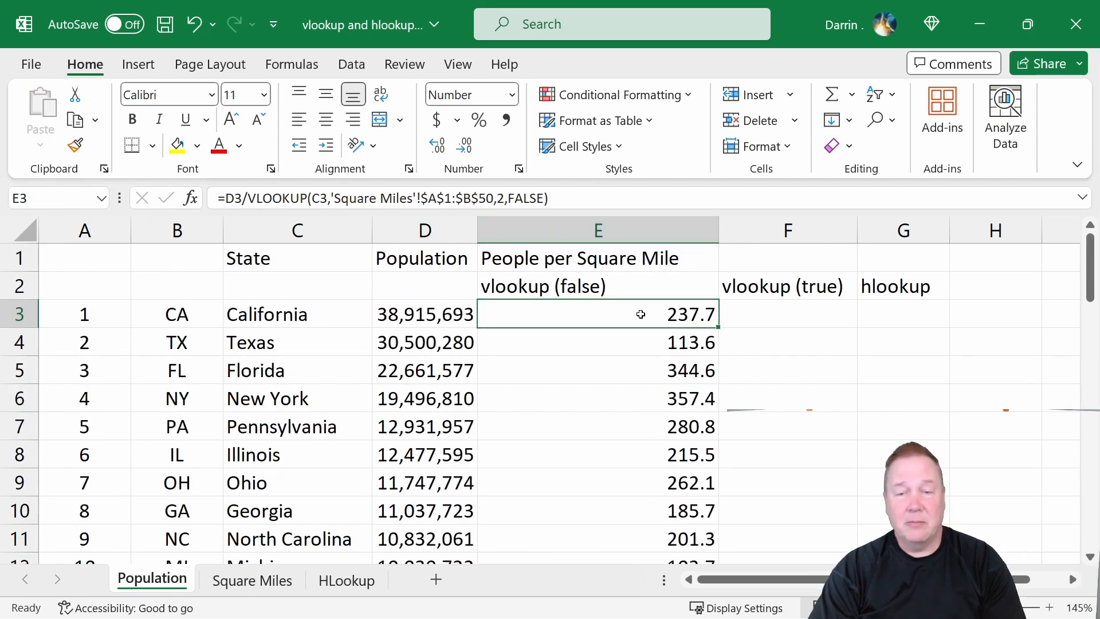
left_click(760, 313)
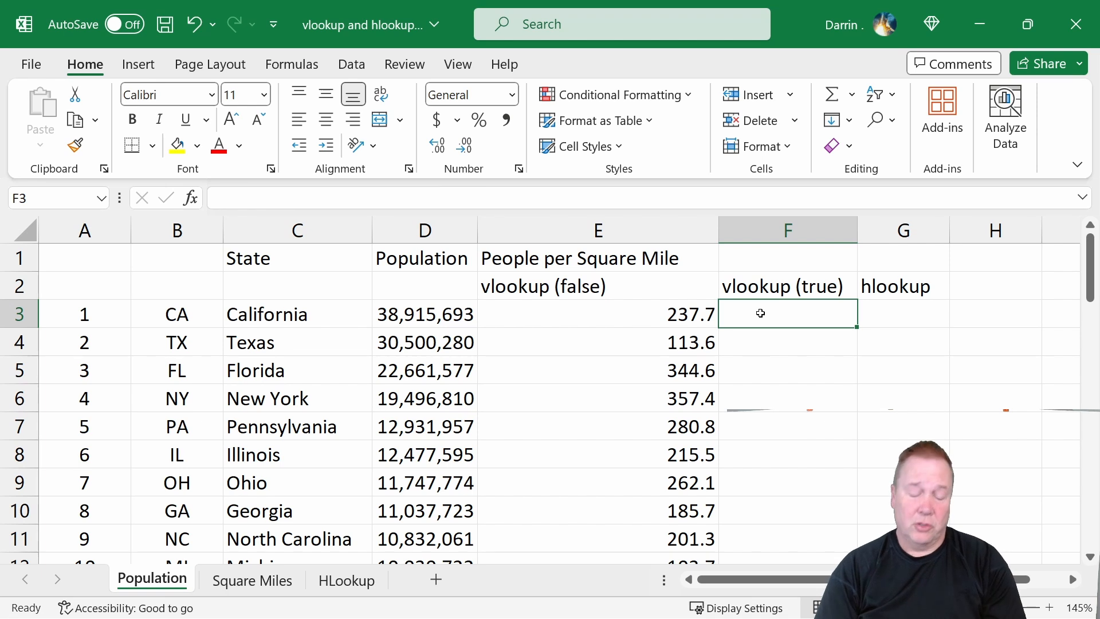
type("=")
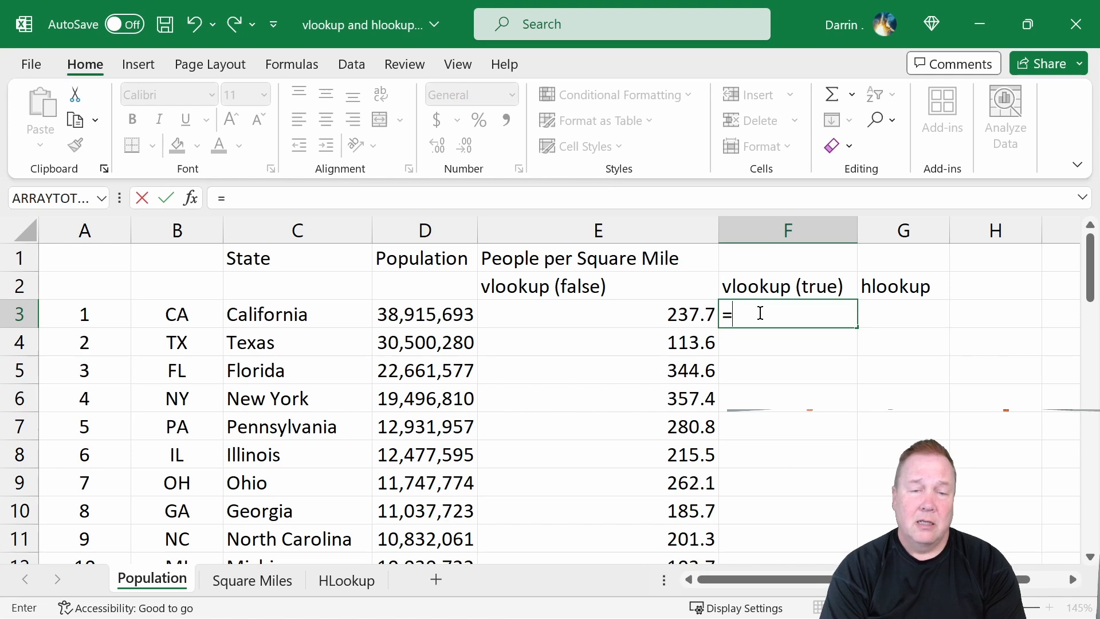
type("d")
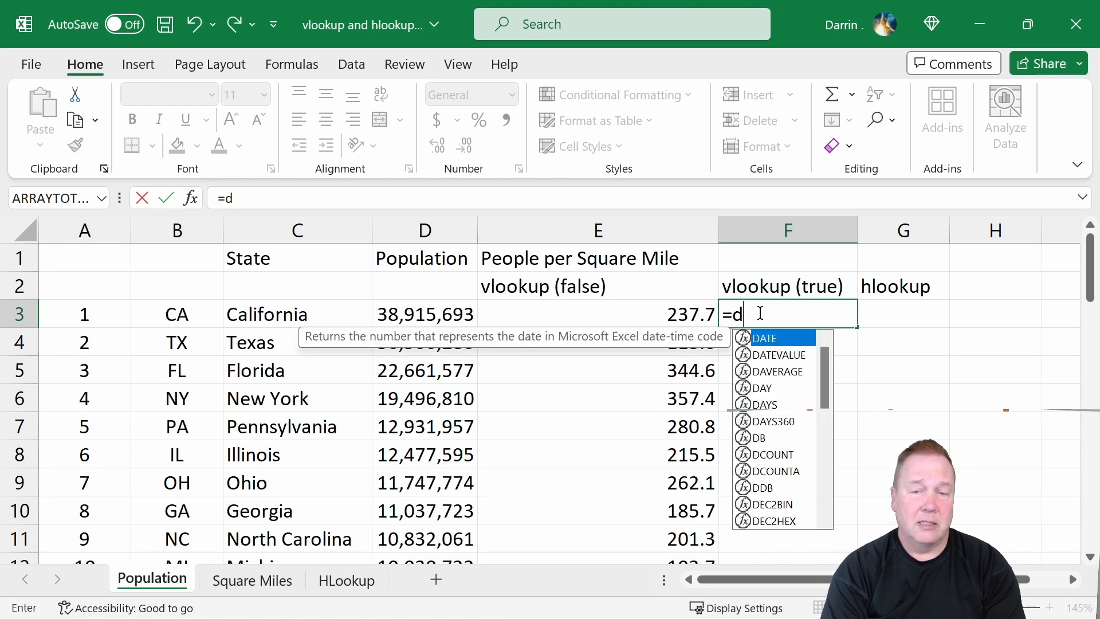
type("3/vlookup")
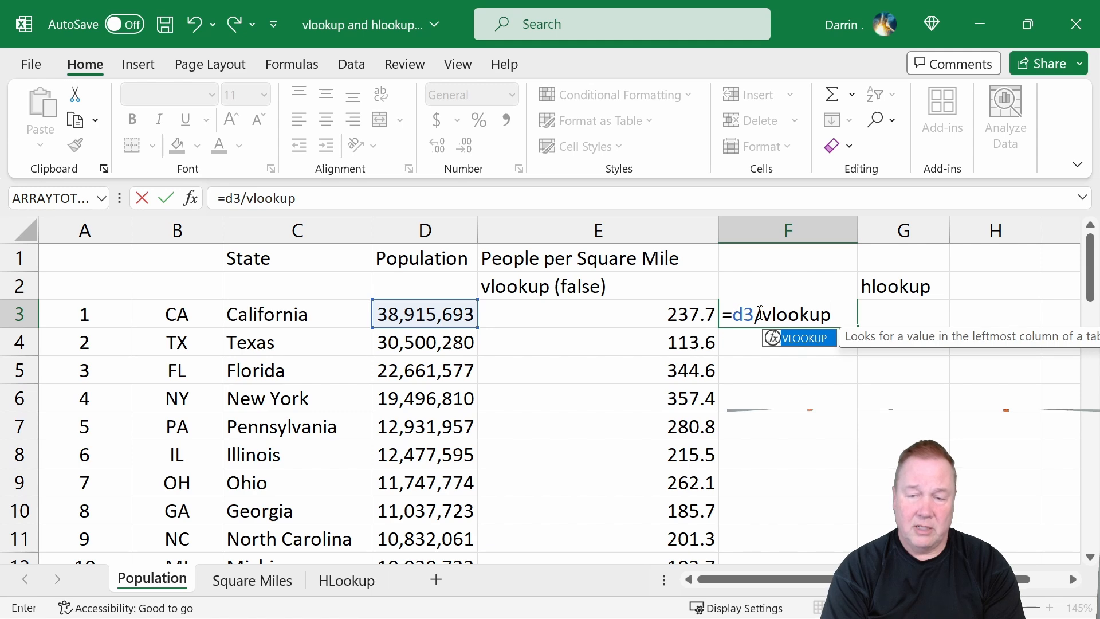
type("(")
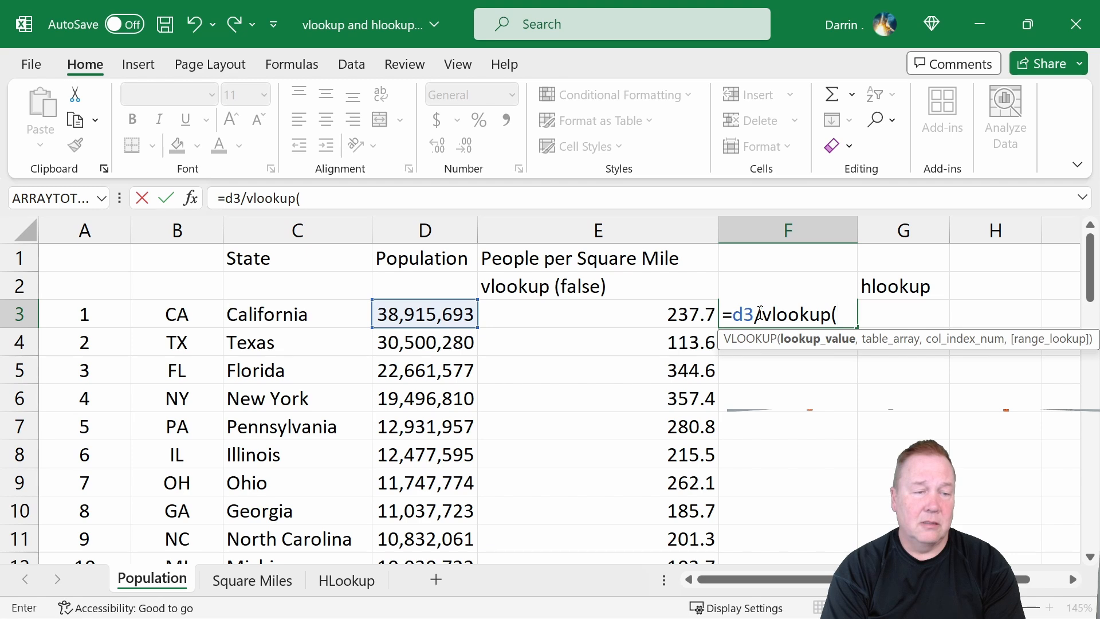
type("c3,")
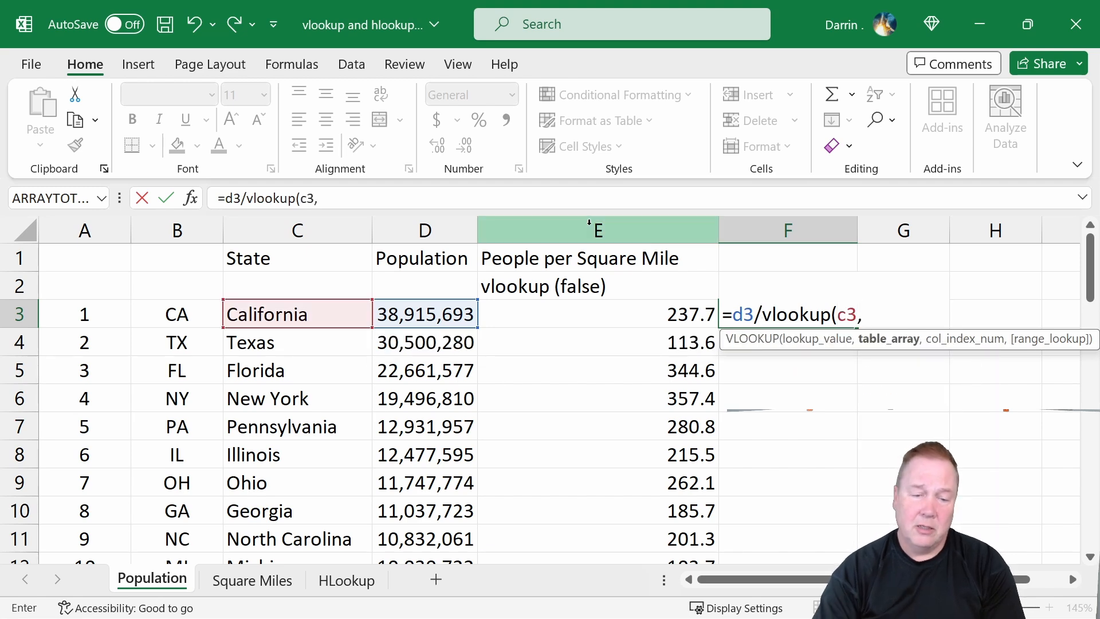
left_click(251, 581)
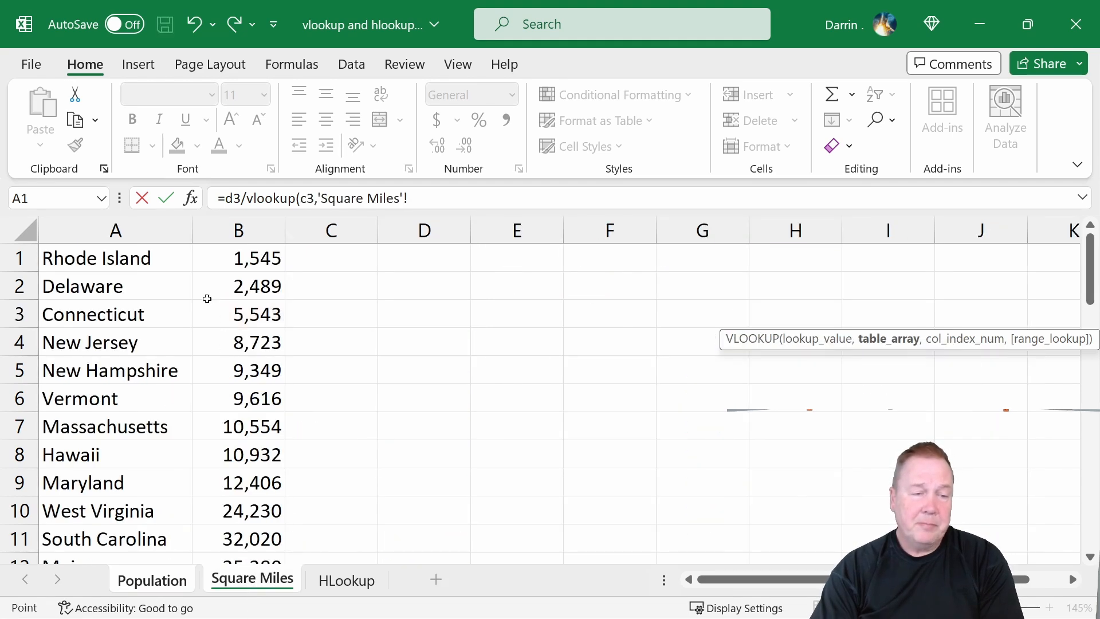
left_click_drag(122, 233, 267, 246)
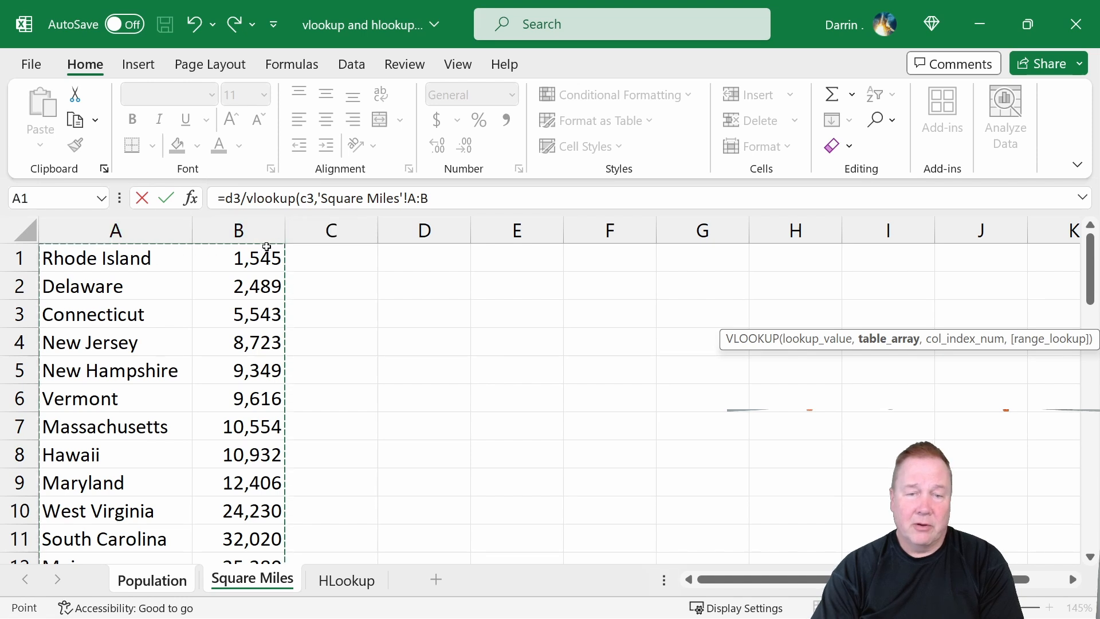
left_click(449, 194)
type(",")
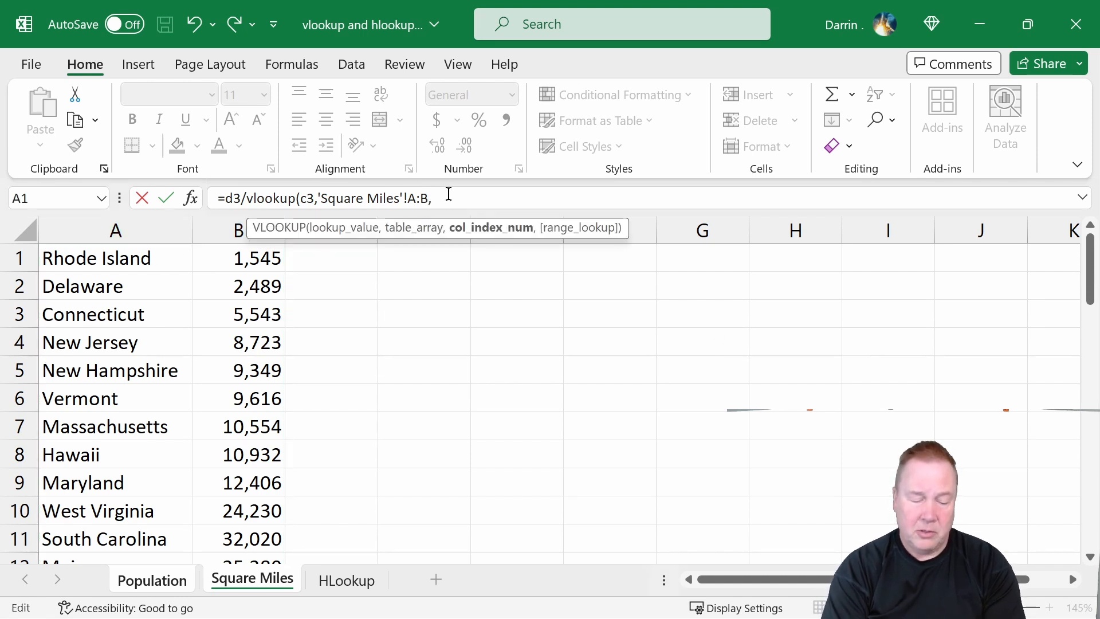
type("2,TRUE")
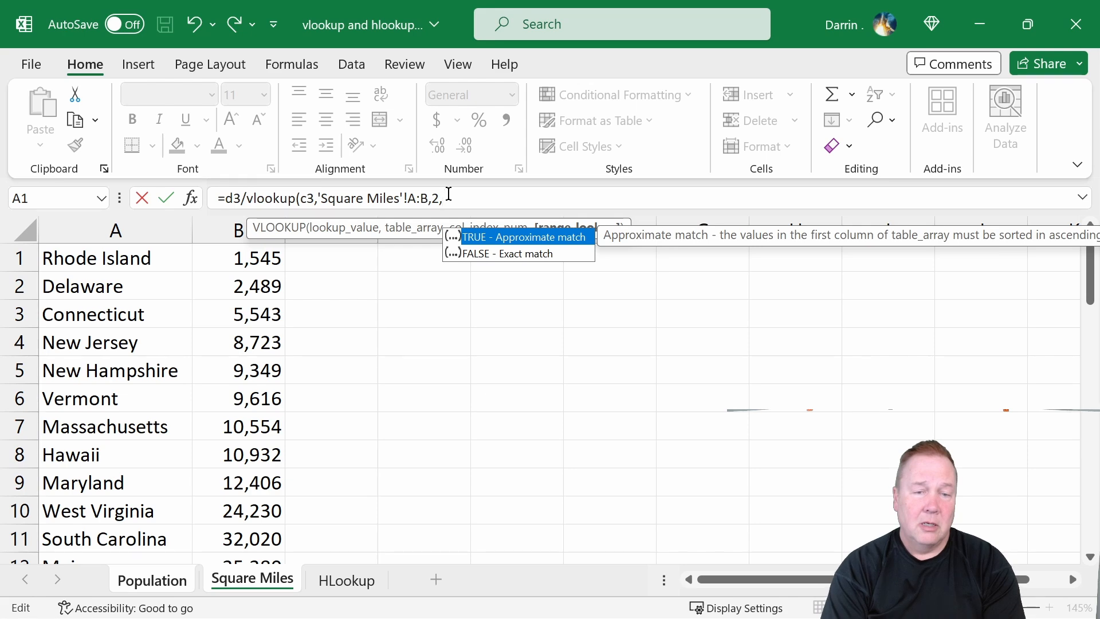
type(")")
key("Return")
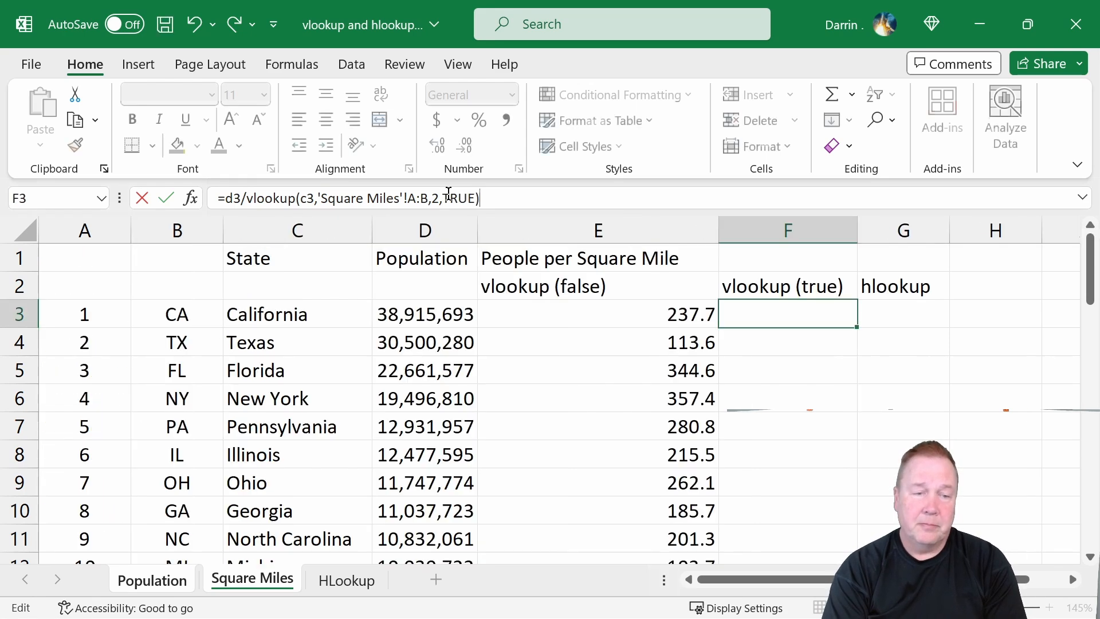
Copy the F3 formula down column F for the remaining states through row 52.
key("Up")
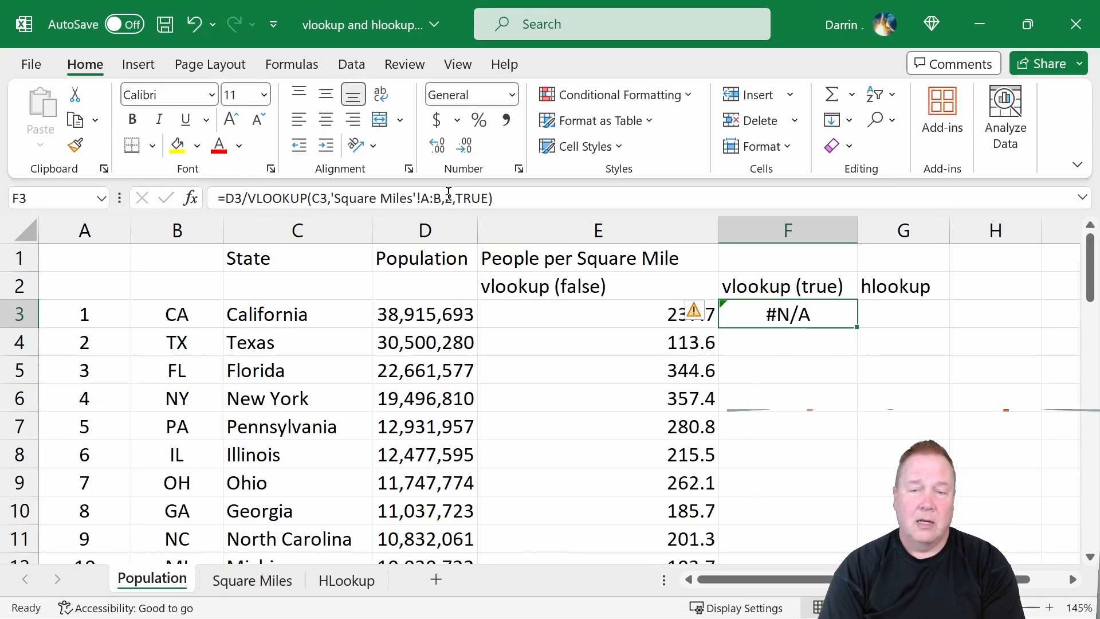
key("ctrl+c")
key("Down")
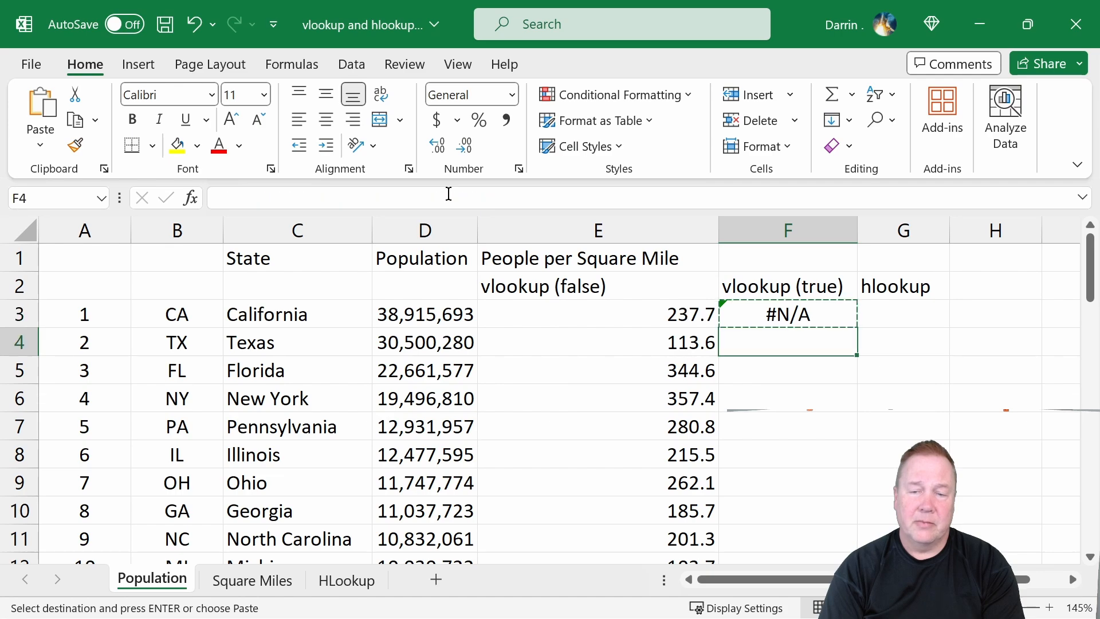
key("shift+Down")
key("shift+Down")
key("shift+Down")
key("shift+Down")
key("shift+Down")
key("shift+Down")
key("shift+Down")
key("shift+Down")
key("shift+Down")
key("shift+Down")
key("shift+Down")
key("shift+Down")
key("shift+Down")
key("shift+Down")
key("shift+Down")
key("shift+Down")
key("shift+Down")
key("shift+Down")
key("shift+Down")
key("shift+Down")
key("shift+Down")
key("shift+Down")
key("shift+Down")
key("shift+Down")
key("shift+Down")
key("shift+Down")
key("shift+Down")
key("shift+Down")
key("shift+Down")
key("shift+Down")
key("shift+Down")
key("shift+Down")
key("shift+Down")
key("shift+Down")
key("shift+Down")
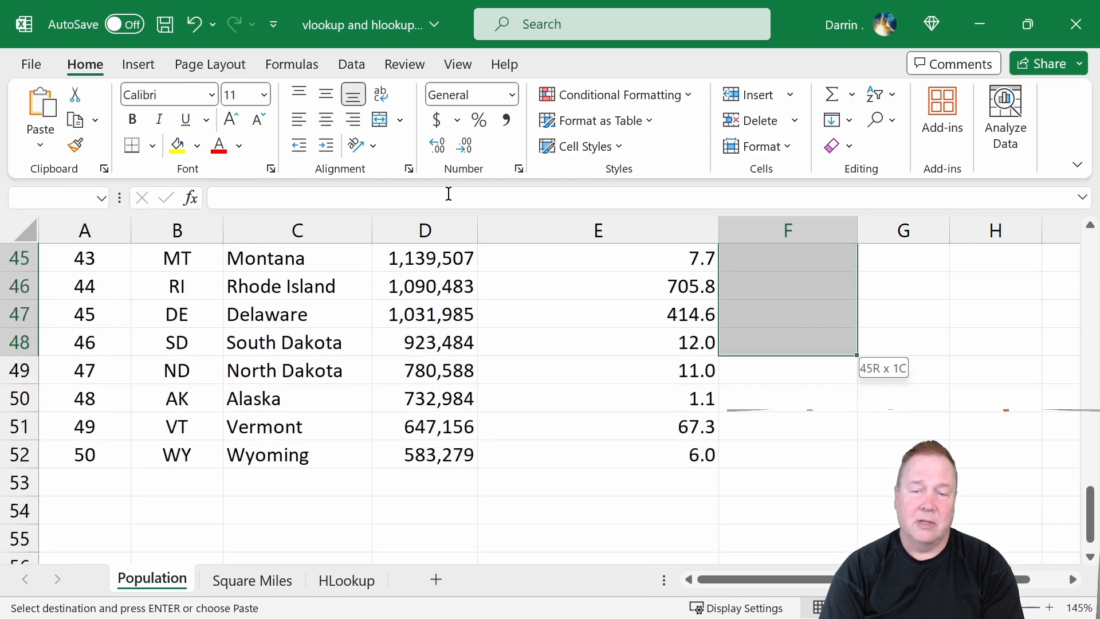
key("Return")
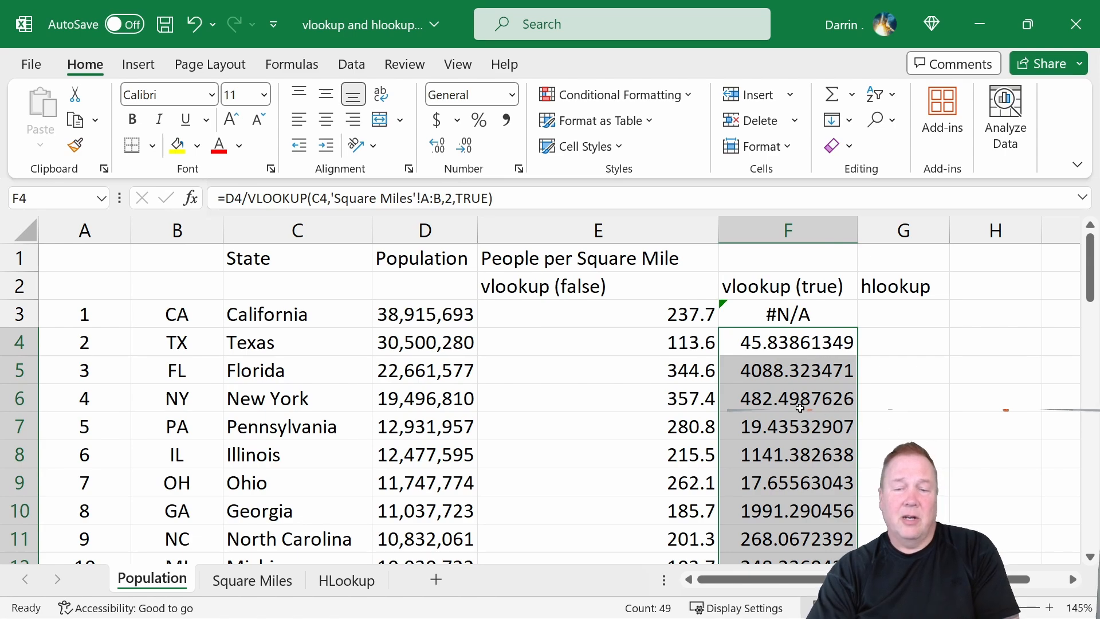
Review column F's results through row 52, then examine the state order in column A of the Square Miles sheet.
scroll(801, 406, "down", 2)
scroll(801, 407, "down", 7)
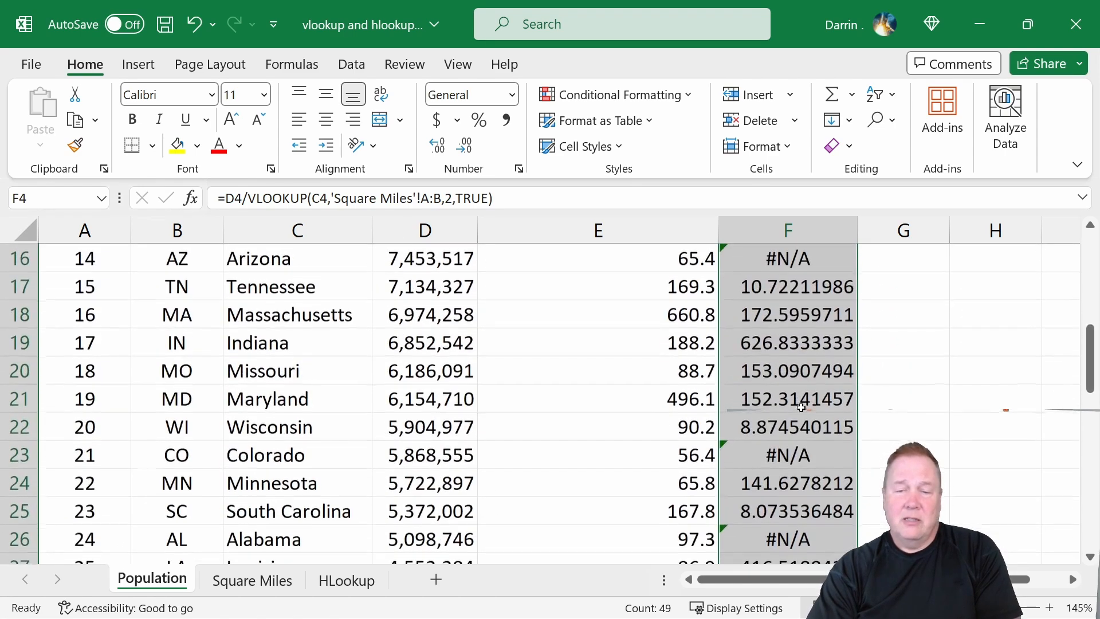
scroll(798, 406, "down", 3)
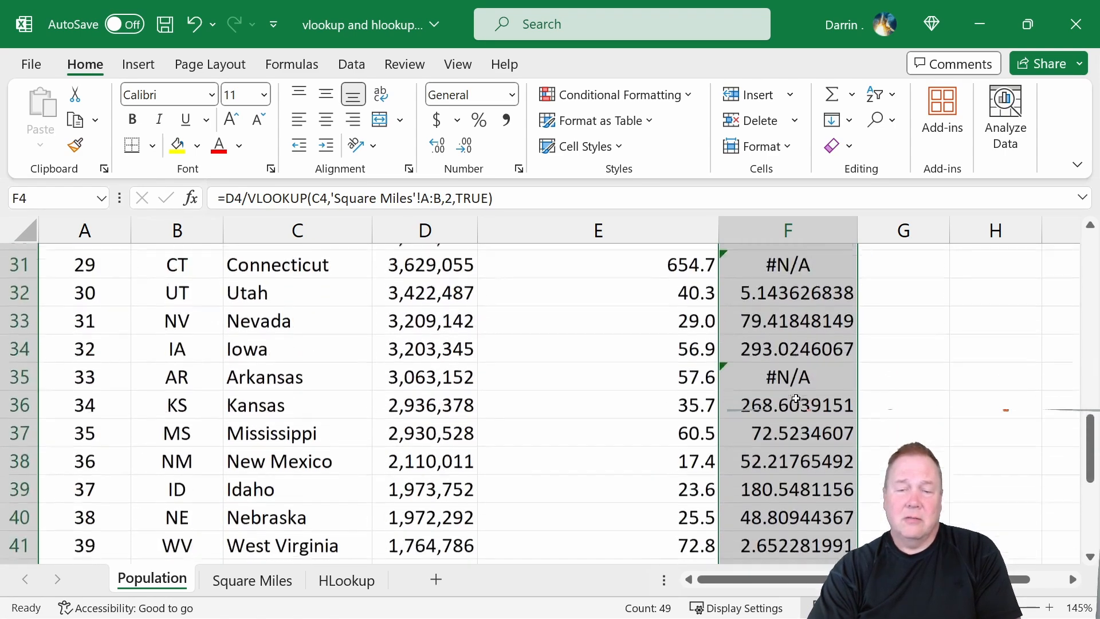
scroll(797, 398, "down", 4)
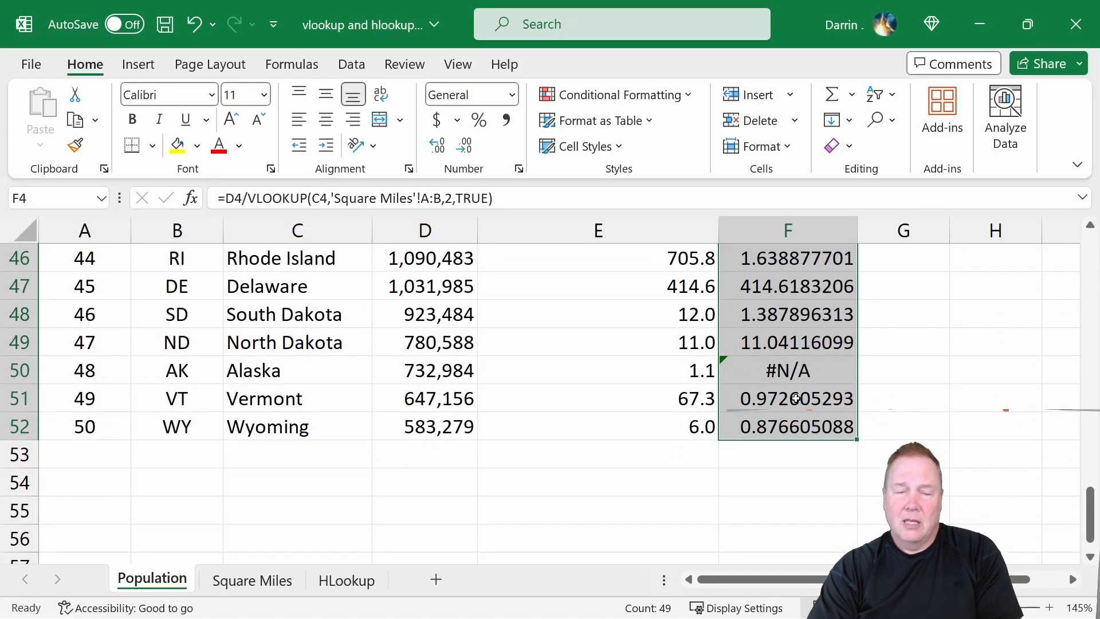
scroll(796, 398, "up", 15)
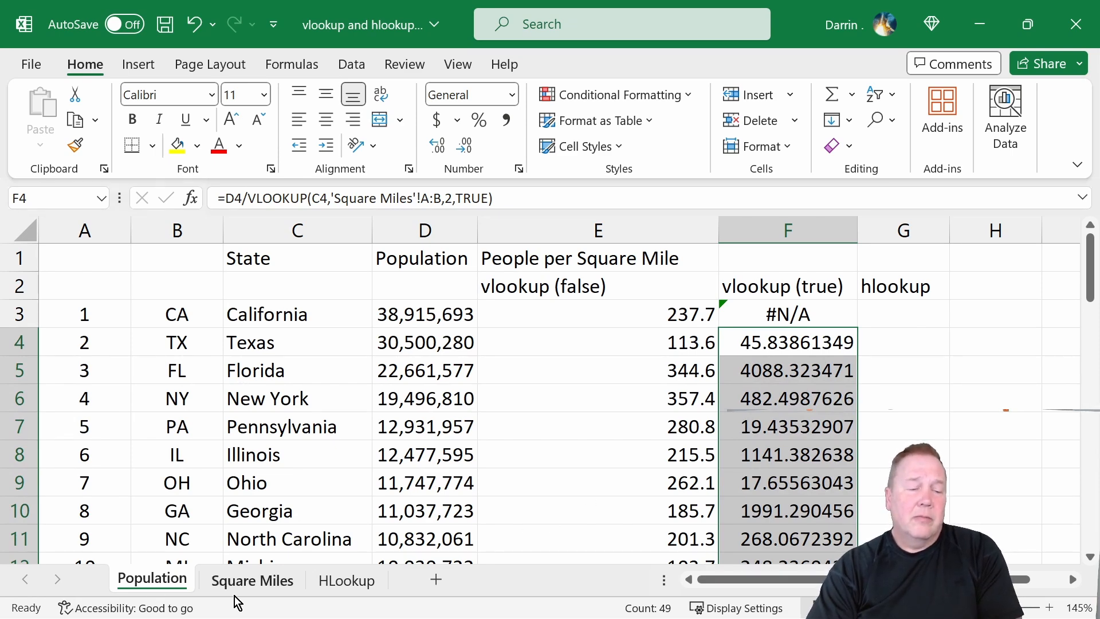
left_click(245, 580)
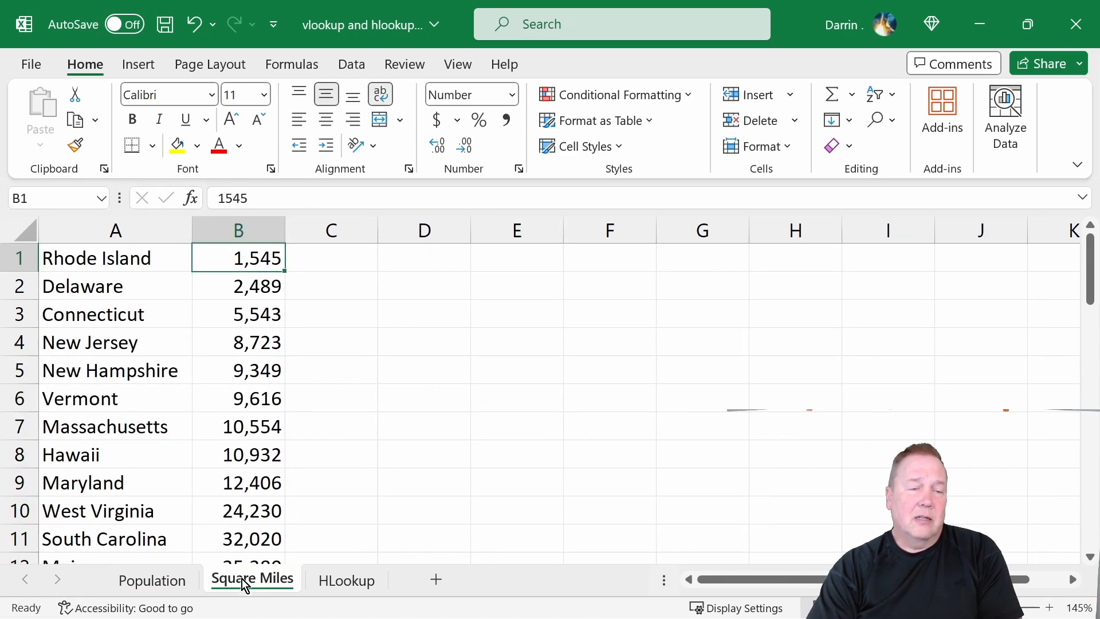
left_click(142, 259)
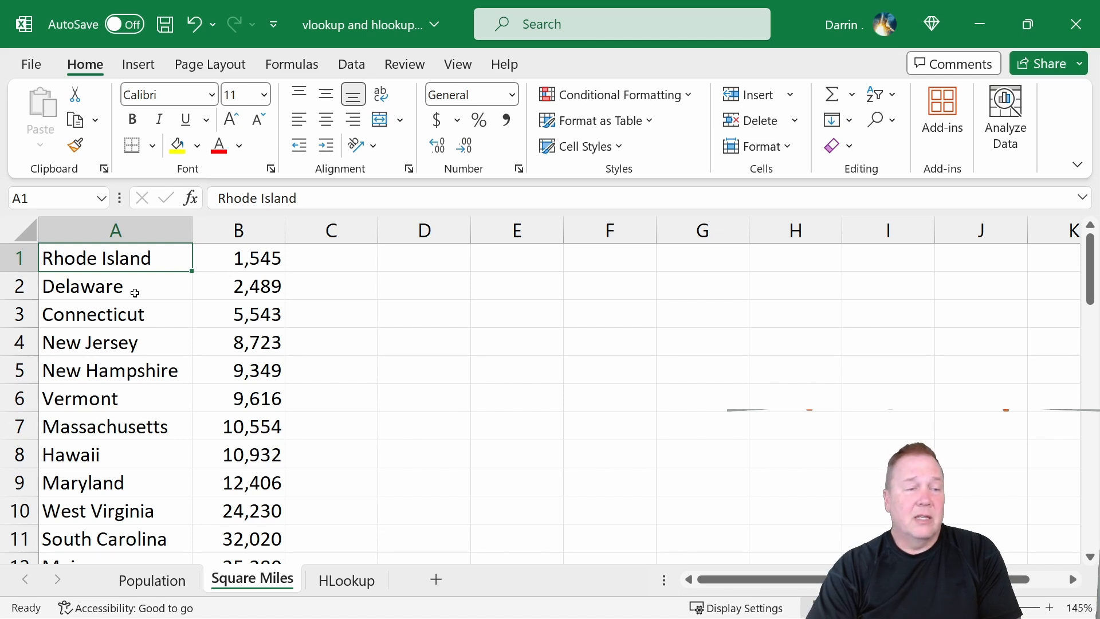
left_click(102, 293)
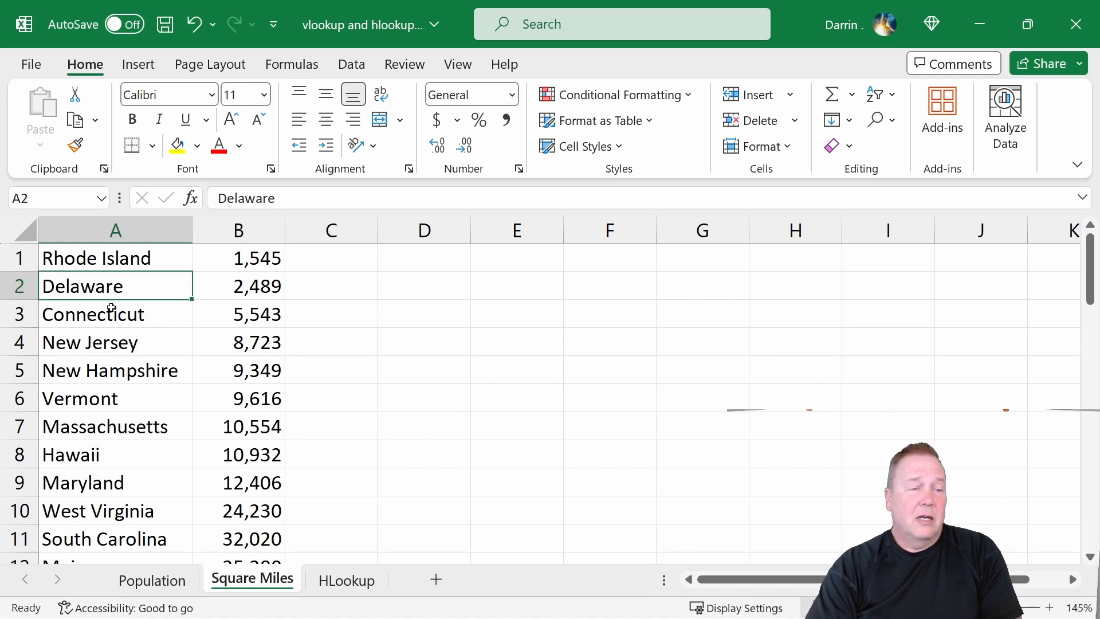
scroll(133, 487, "down", 1)
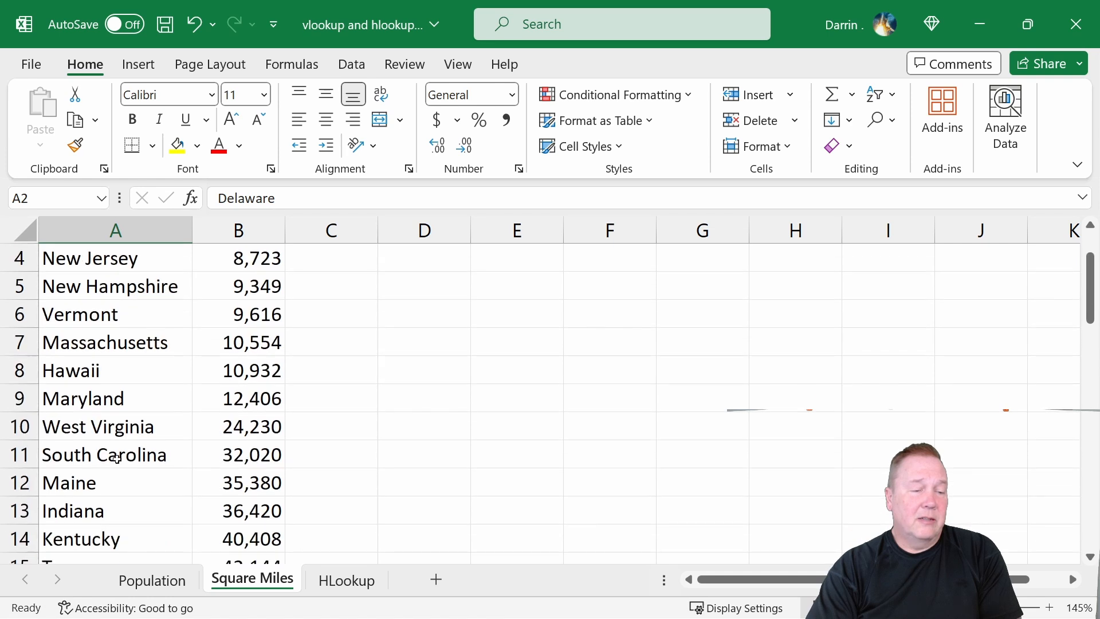
left_click(101, 442)
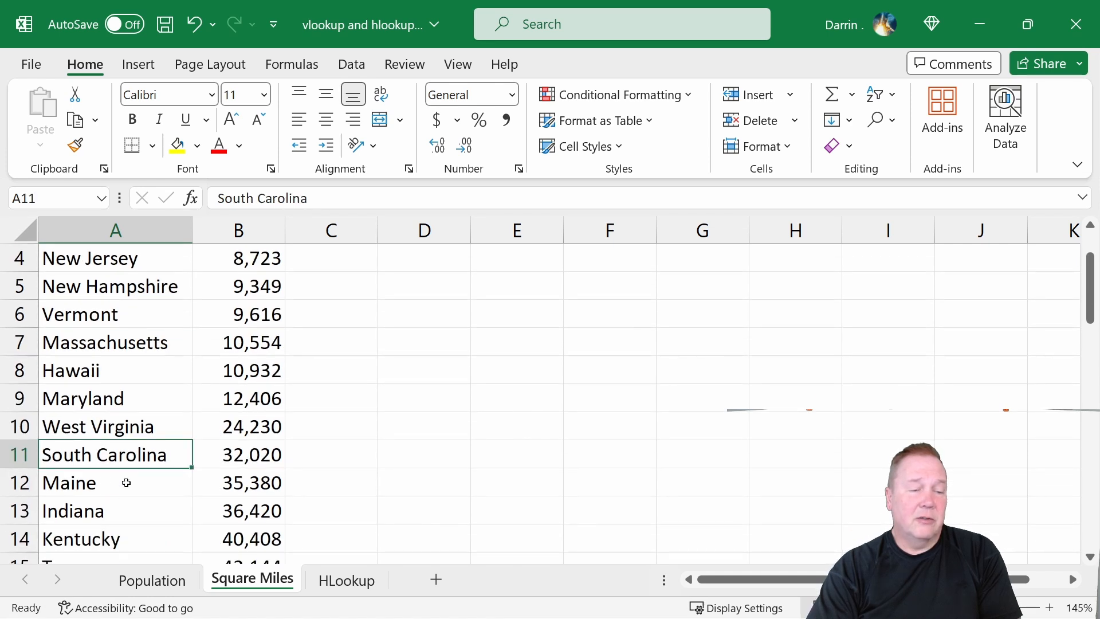
scroll(162, 434, "up", 1)
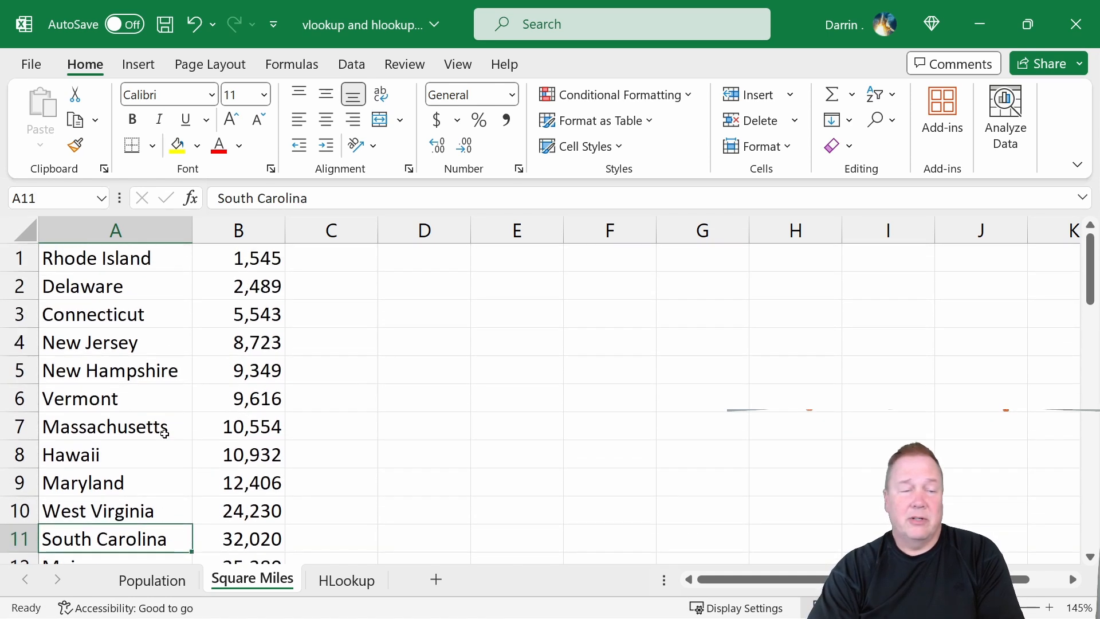
Sort columns A:B of the Square Miles sheet by Column A, smallest to largest, and return to the Population sheet.
left_click(91, 231)
left_click_drag(90, 231, 263, 232)
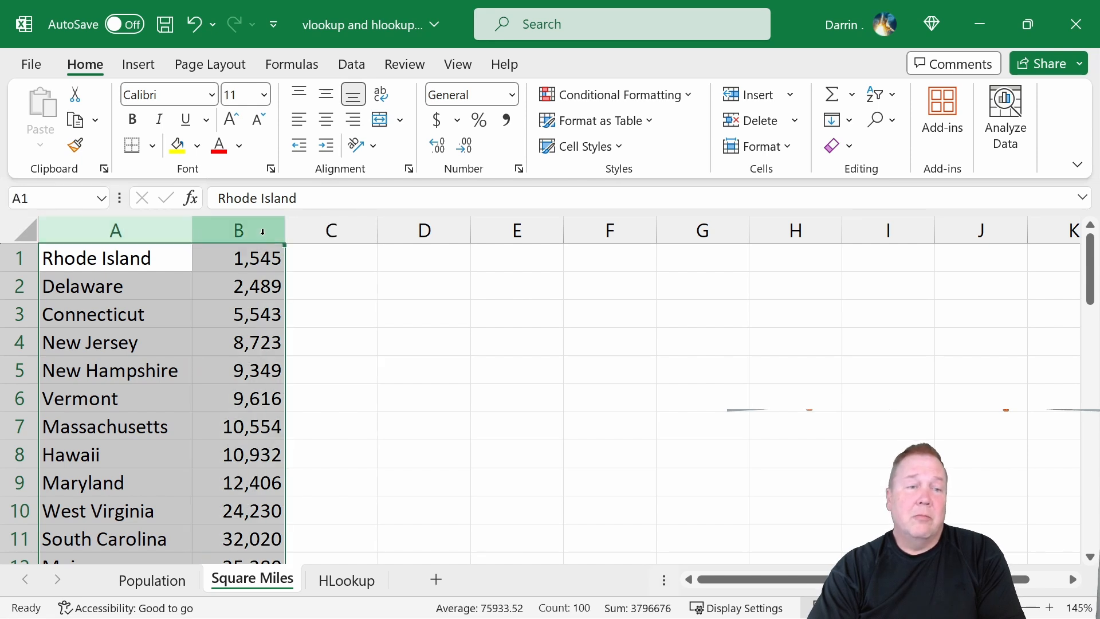
right_click(262, 232)
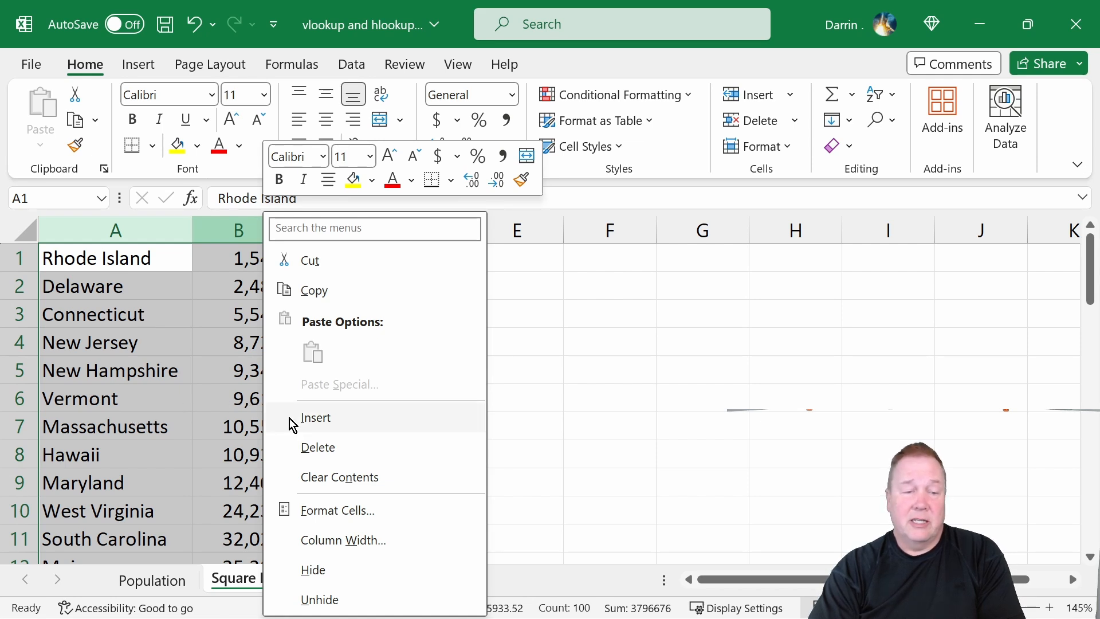
left_click(135, 266)
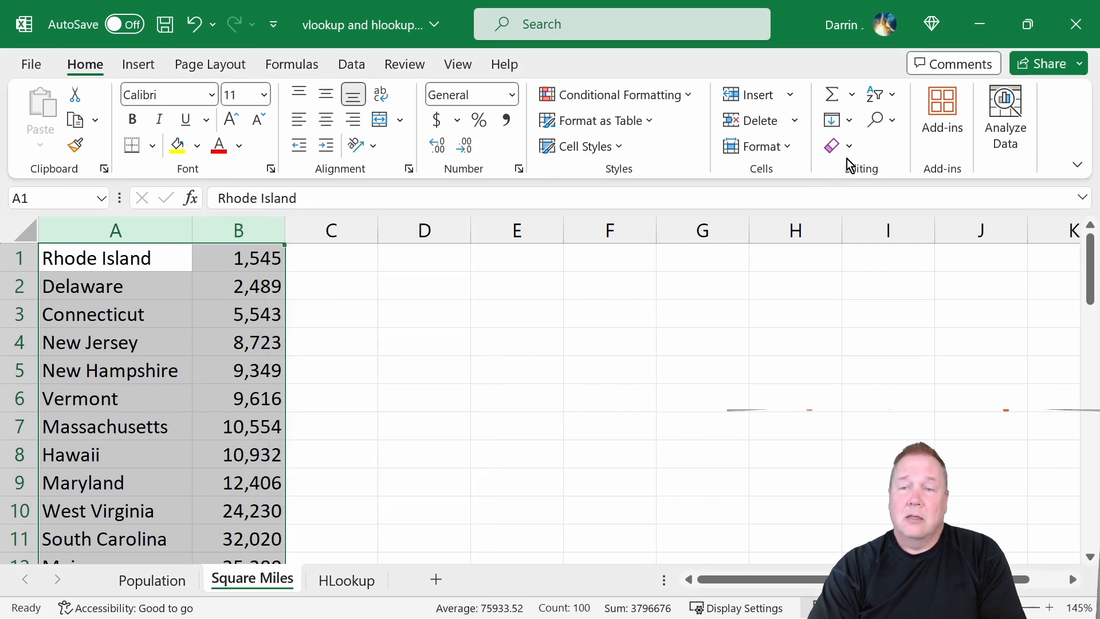
left_click(351, 65)
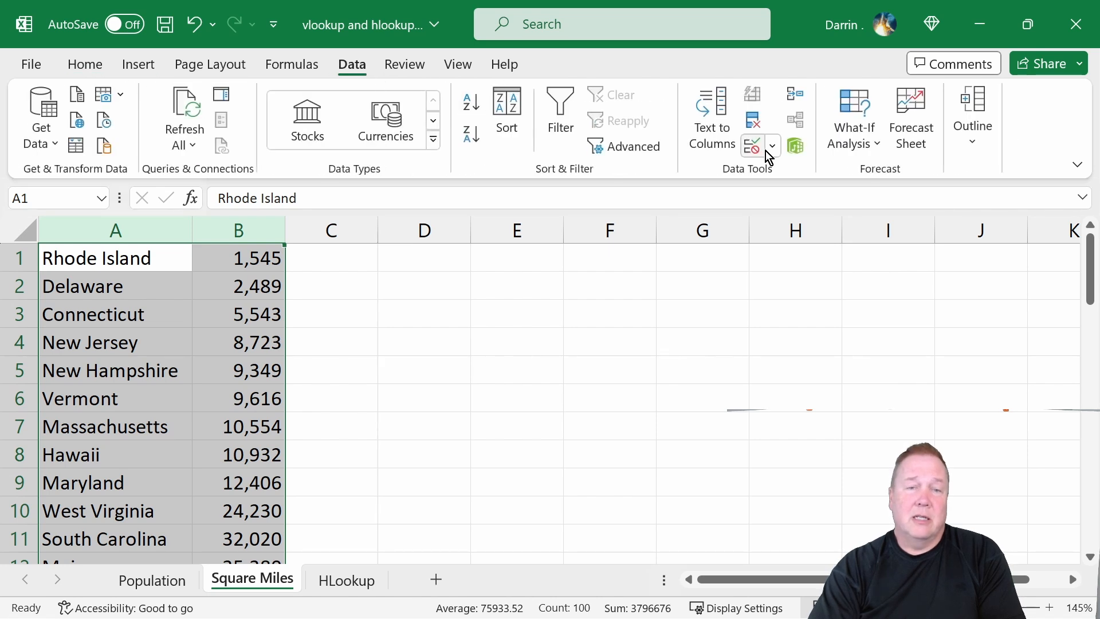
left_click(506, 132)
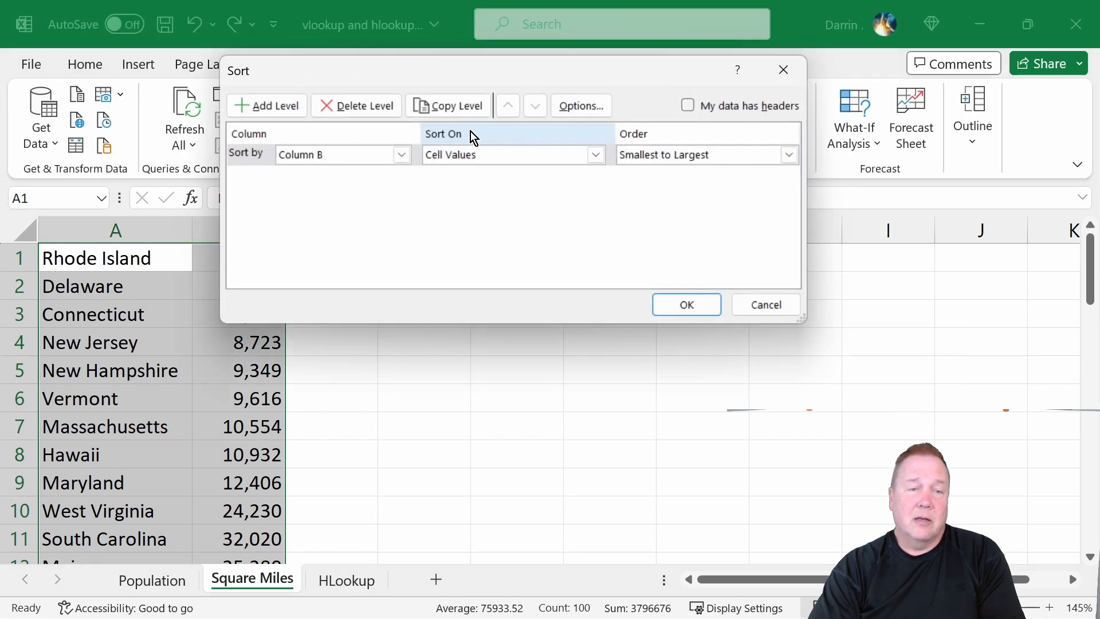
left_click(401, 155)
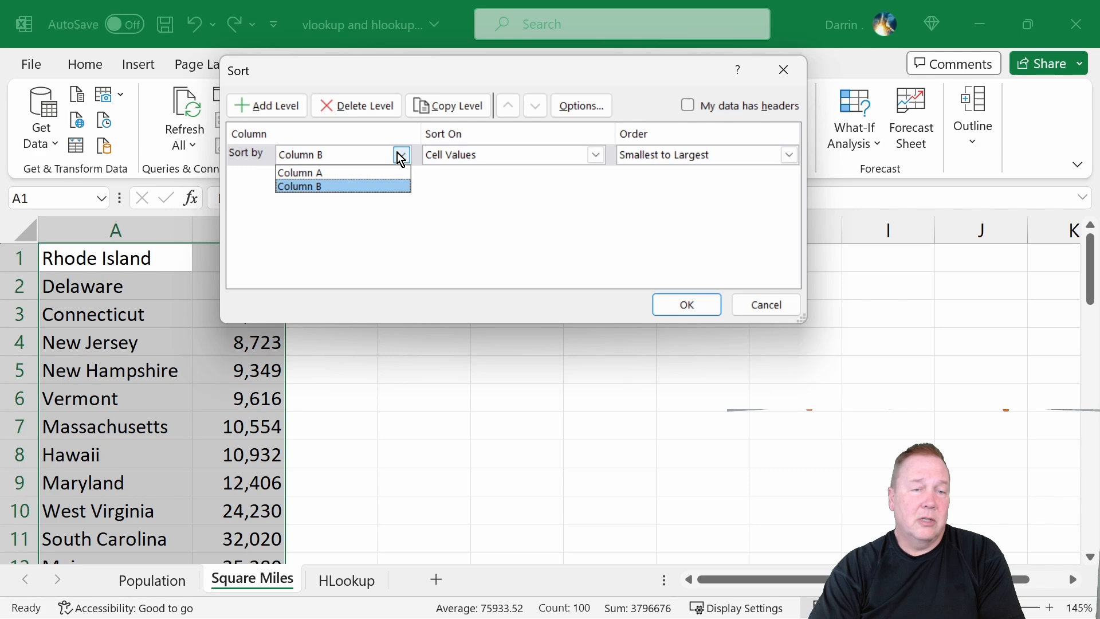
left_click(343, 173)
left_click(698, 306)
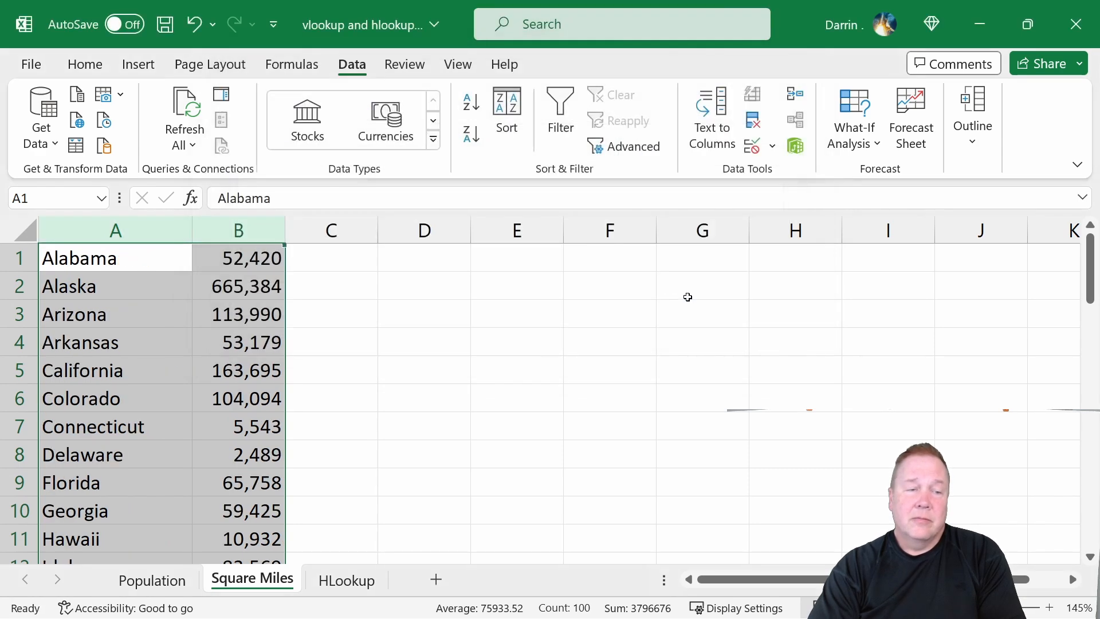
left_click(213, 458)
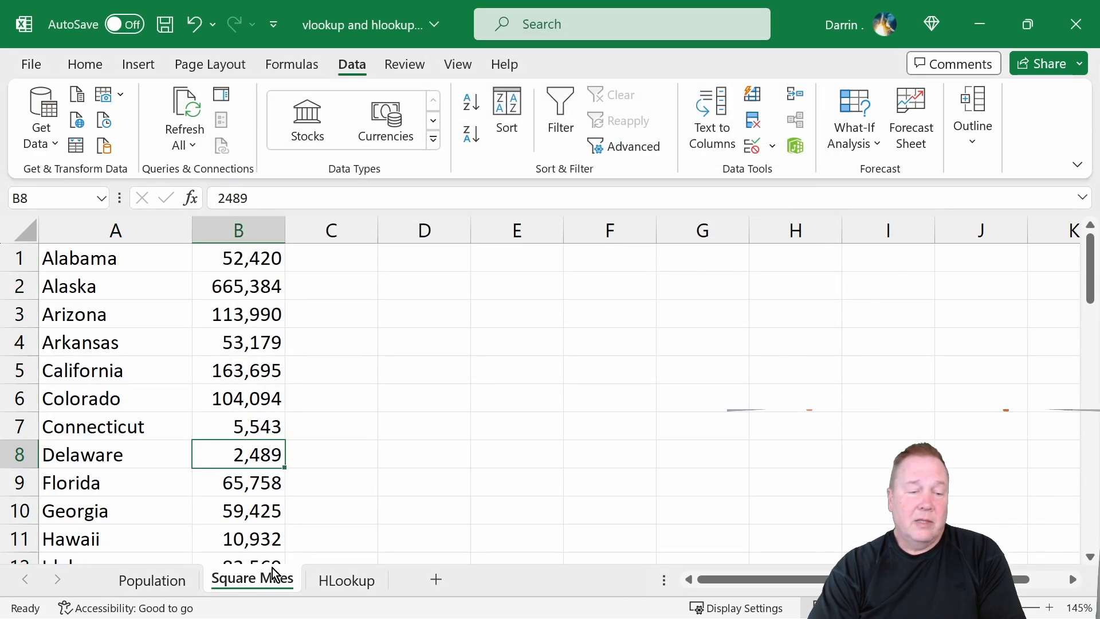
left_click(178, 587)
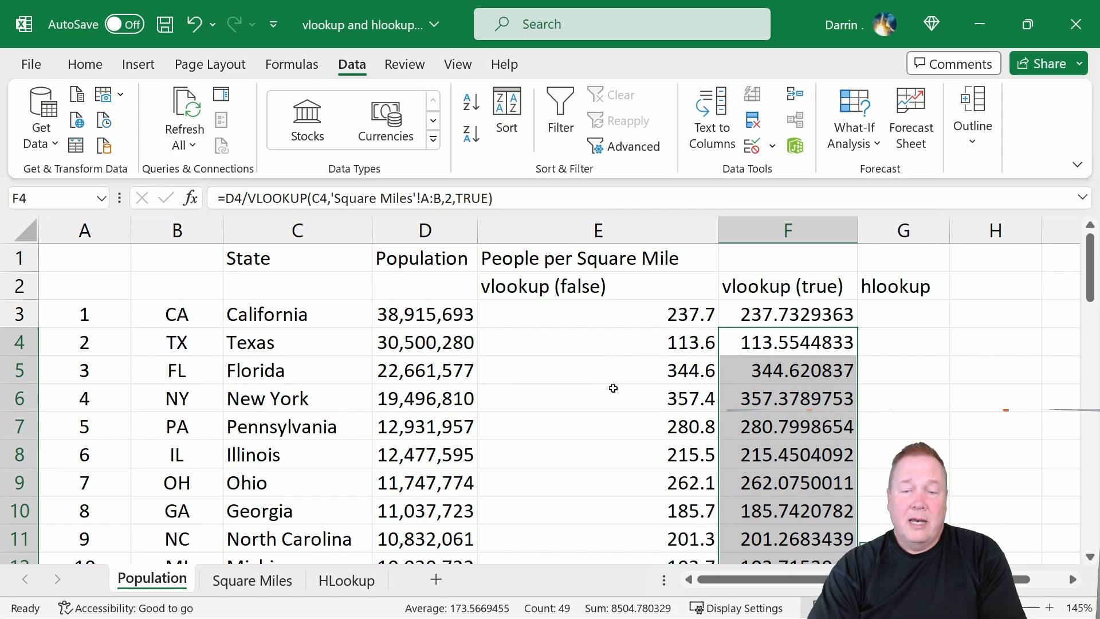
Scroll through the column F results, then view the Square Miles and HLookup sheets before returning to Population.
scroll(616, 388, "down", 7)
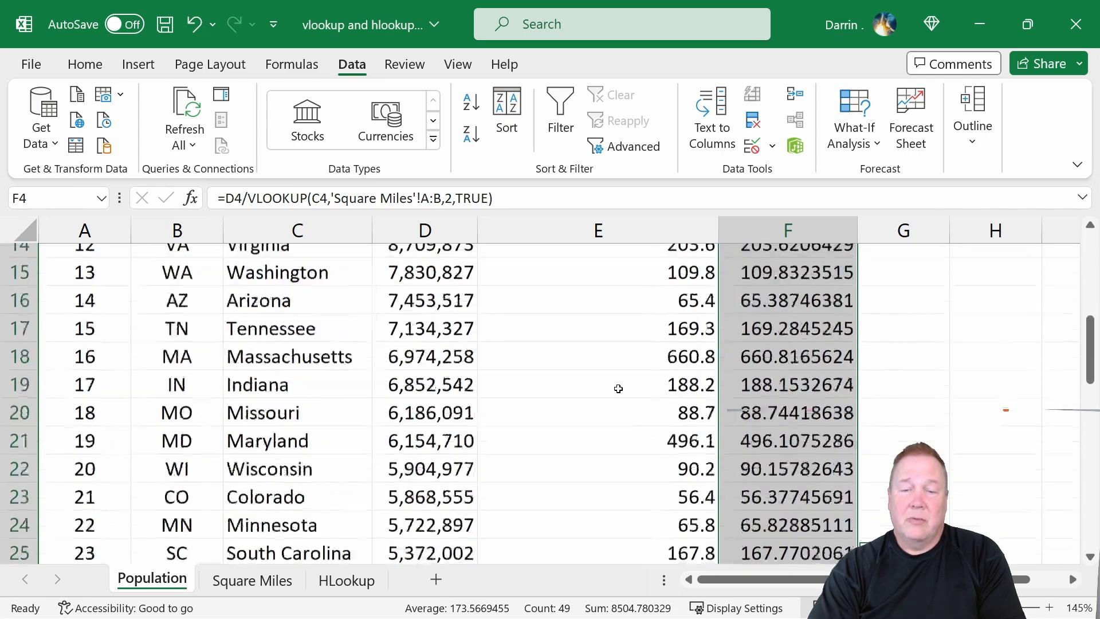
scroll(619, 389, "down", 5)
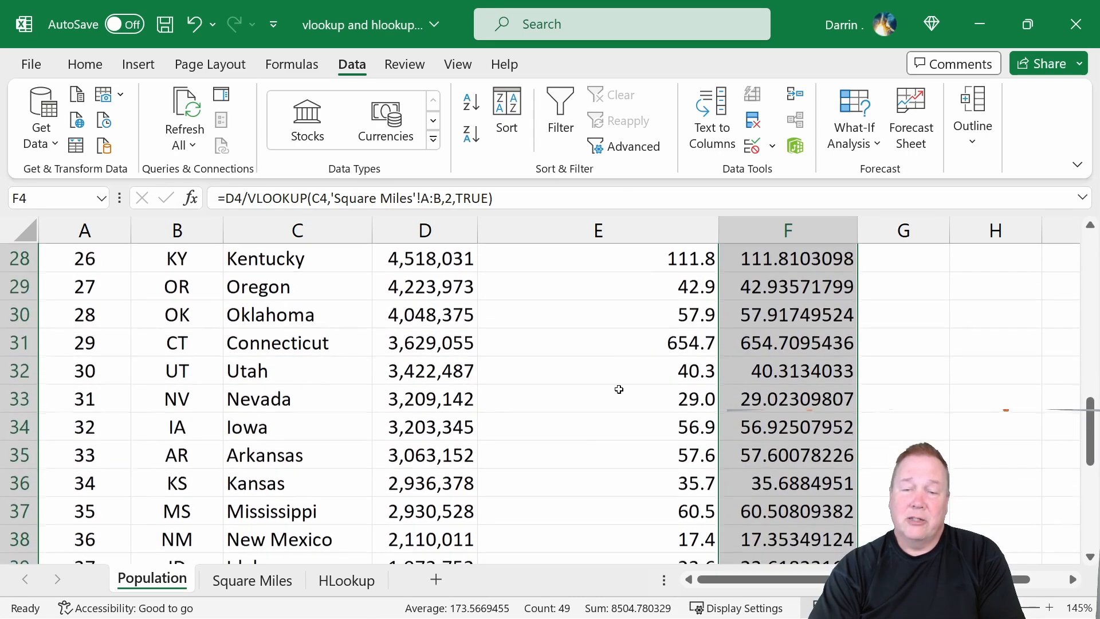
scroll(619, 389, "down", 3)
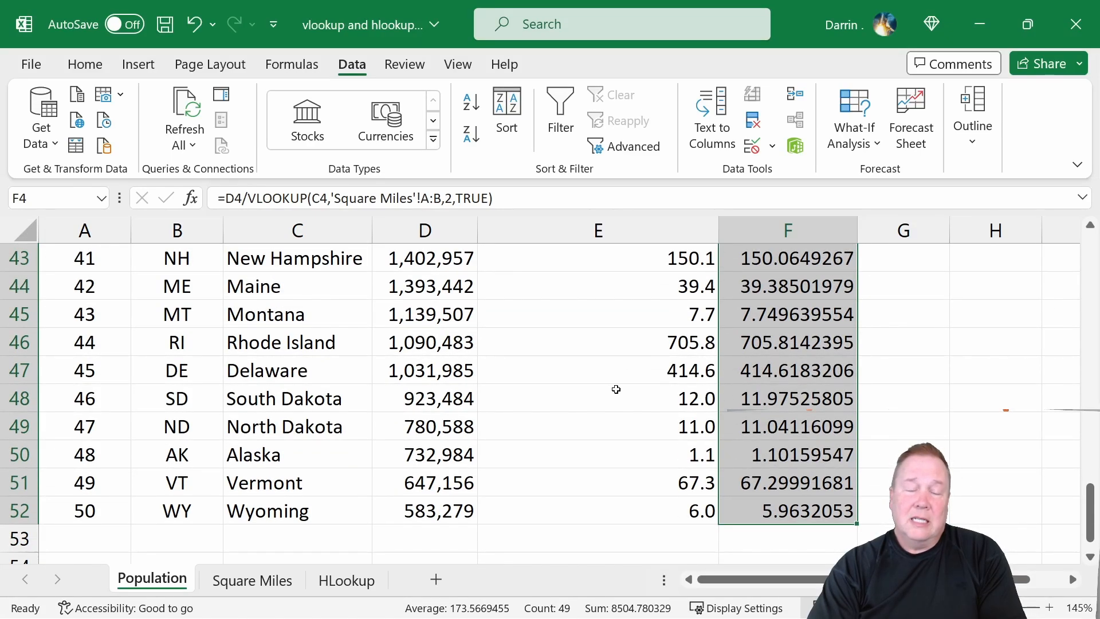
scroll(616, 389, "up", 14)
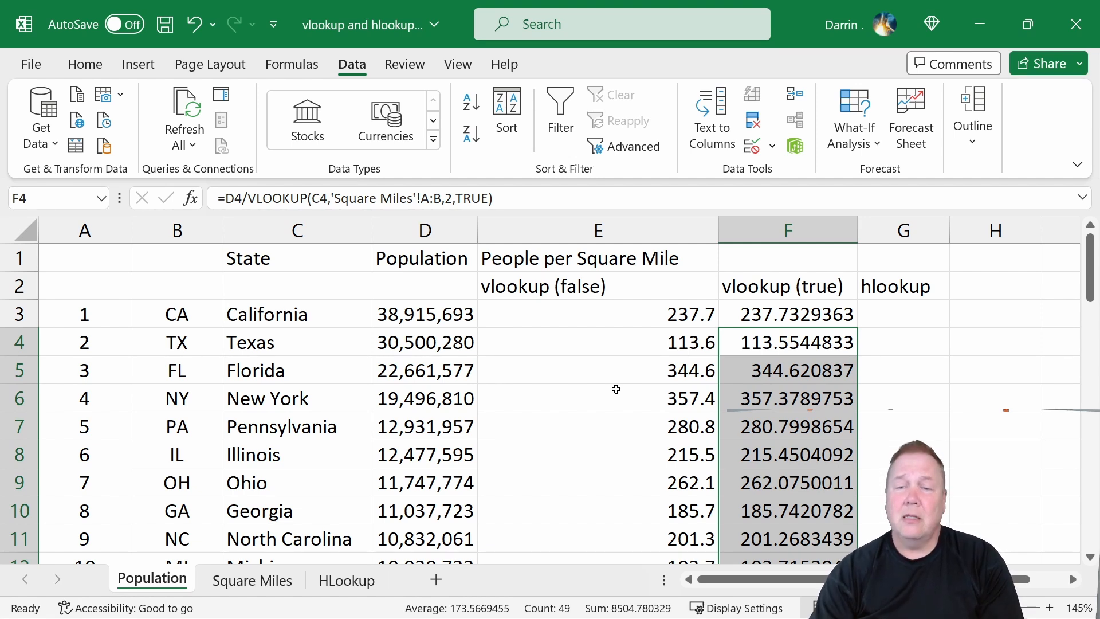
left_click(893, 308)
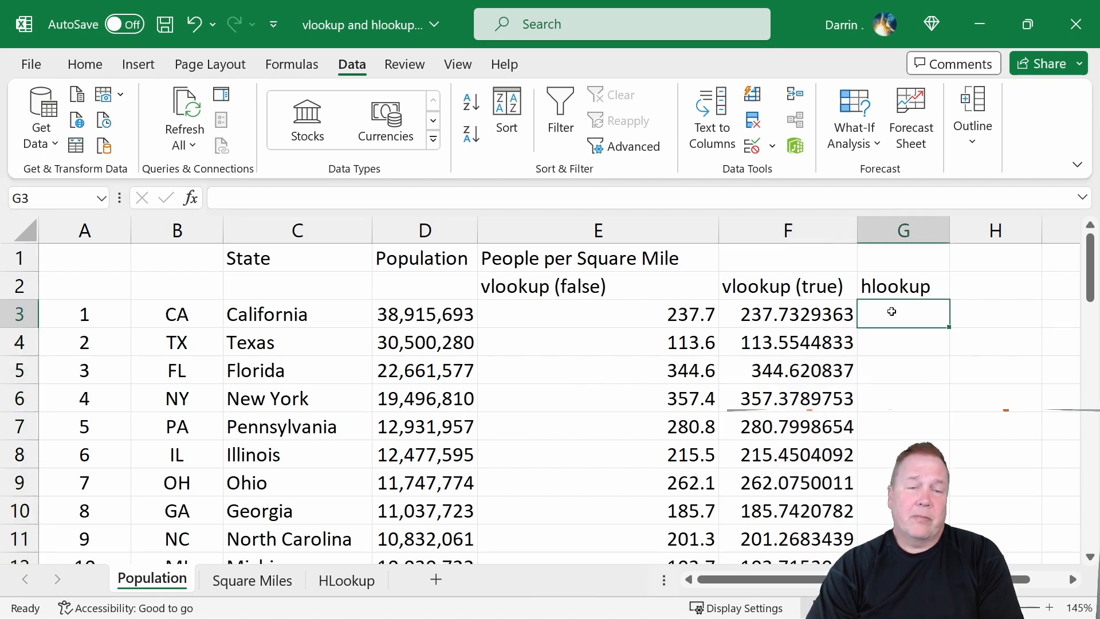
left_click(240, 586)
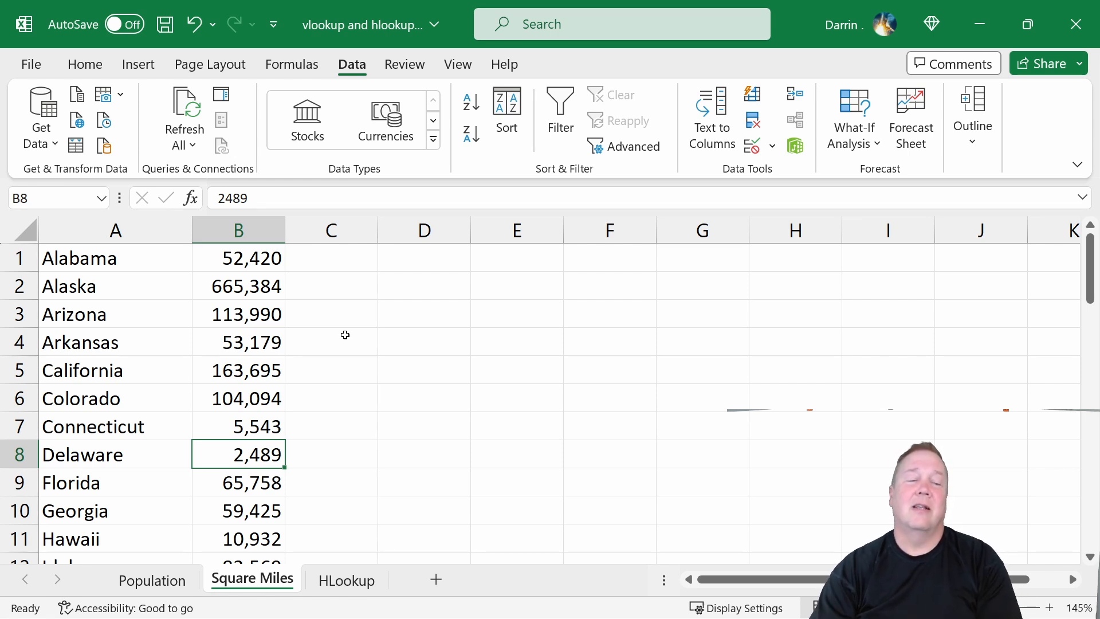
left_click(330, 580)
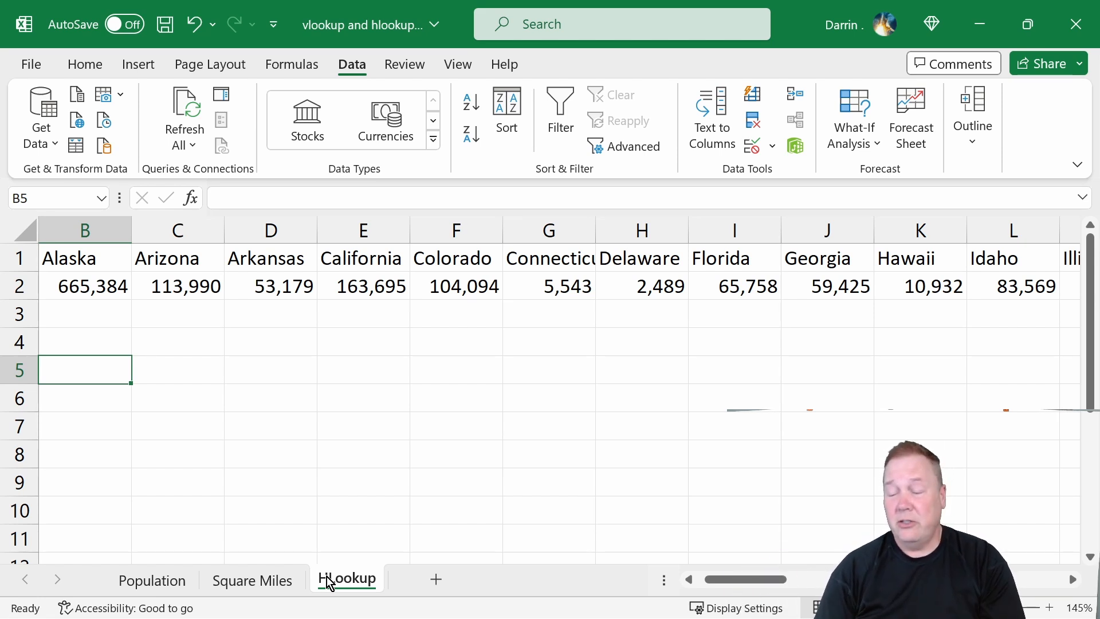
left_click(152, 580)
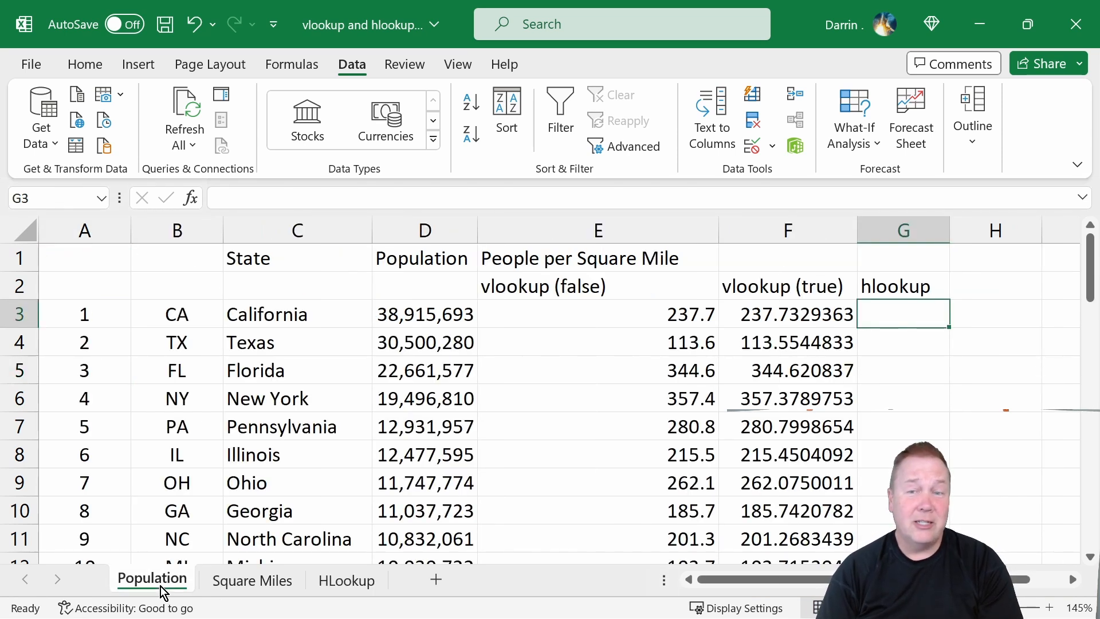
In G3, enter a formula dividing D3 by HLOOKUP of C3 in HLookup!1:2, row 2, with FALSE exact match.
type("=")
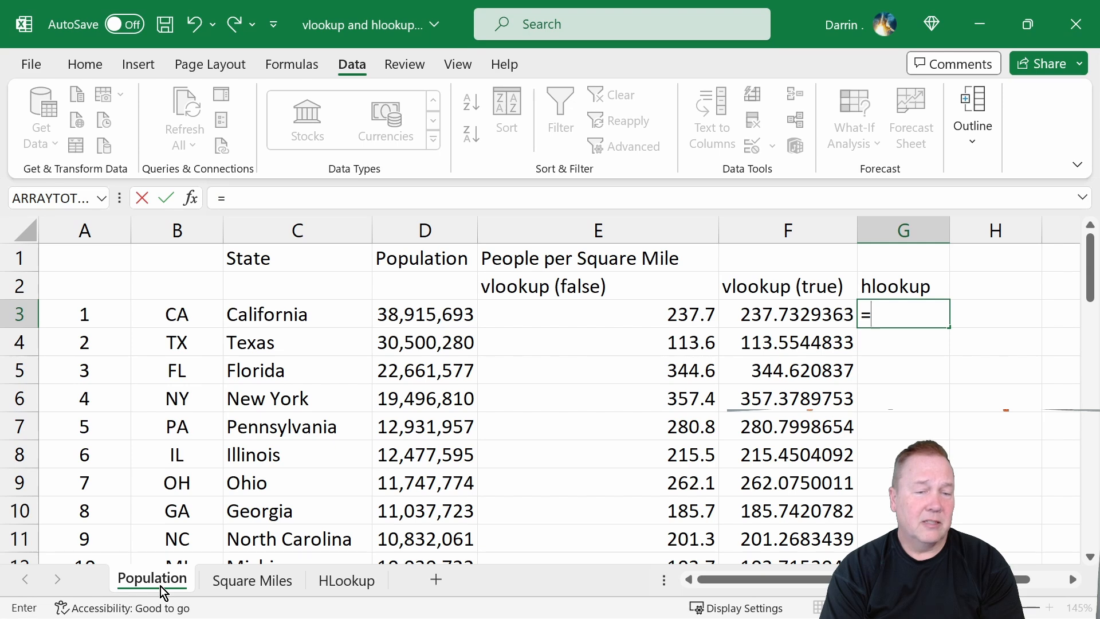
type("d3/")
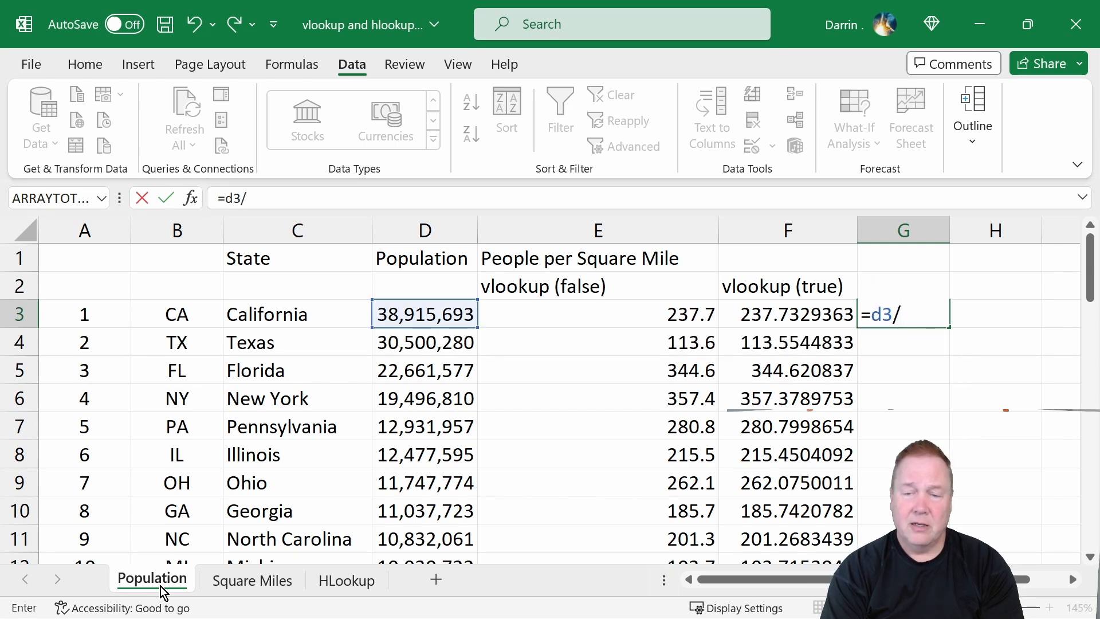
type("hl")
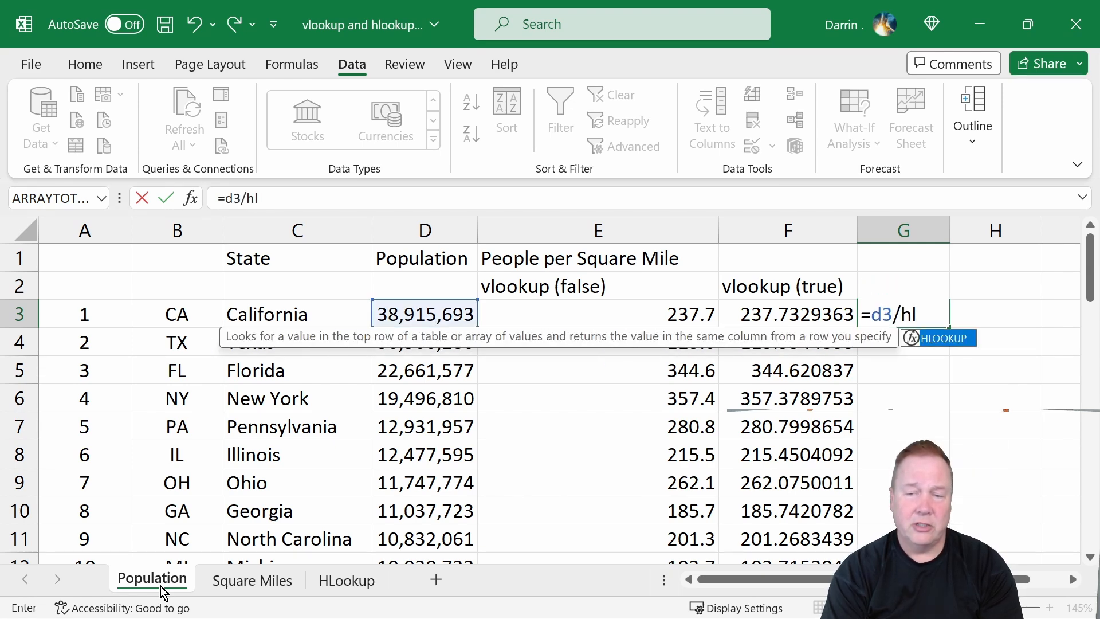
type("ookup(")
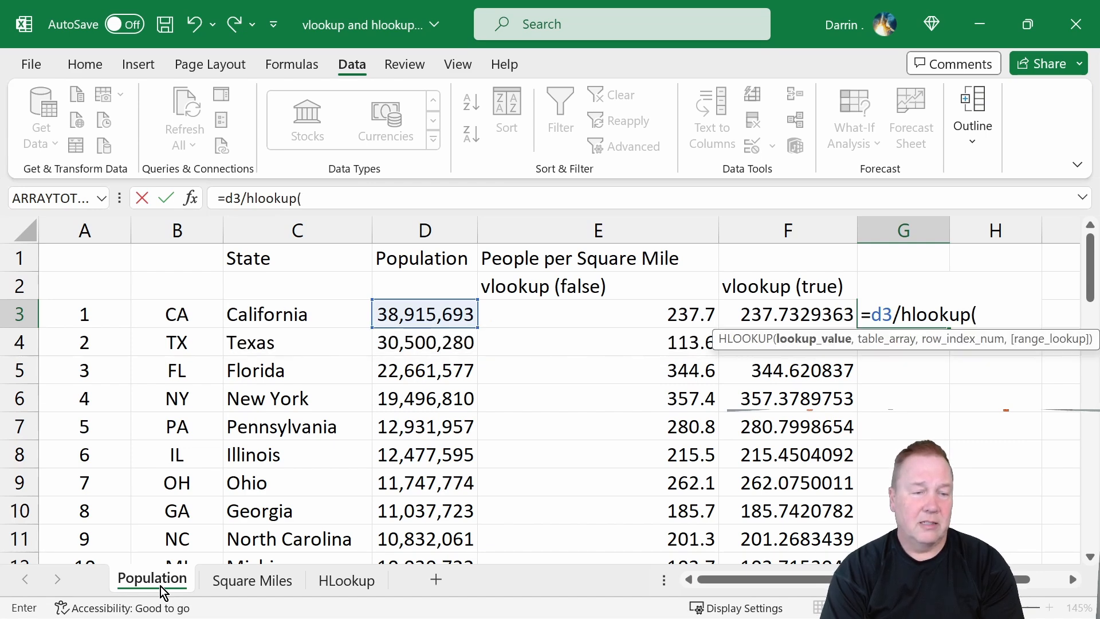
type("c")
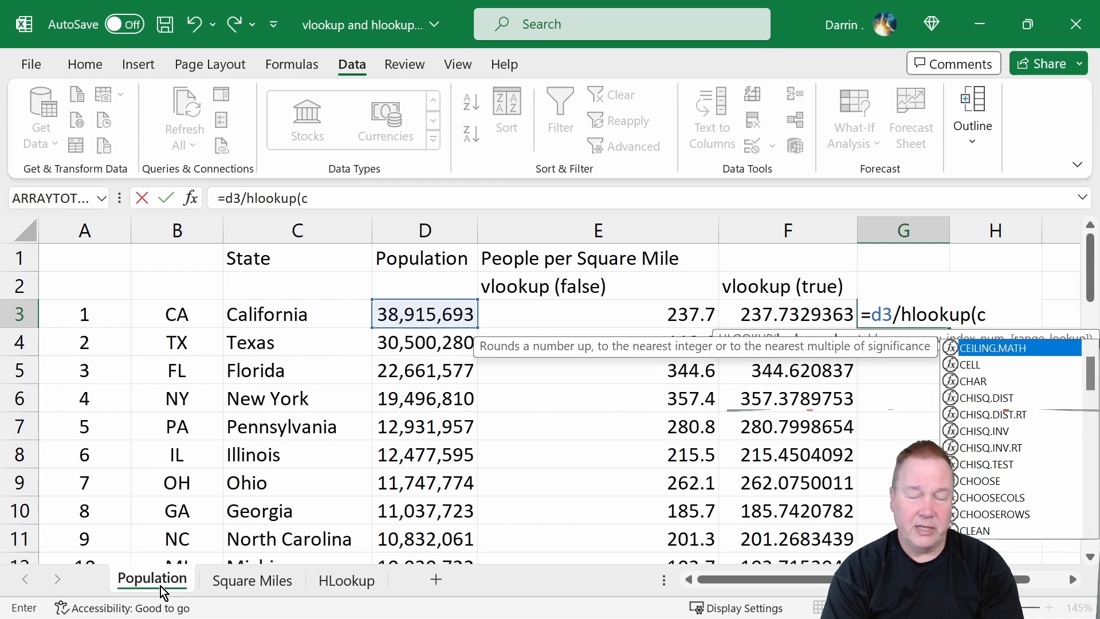
type("3,")
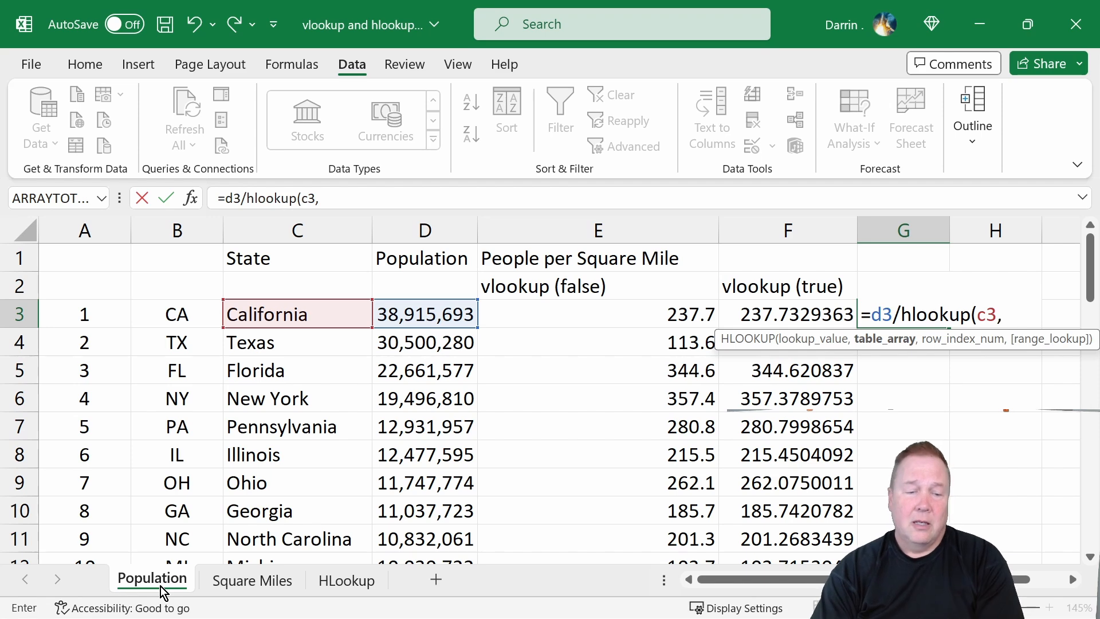
left_click(351, 582)
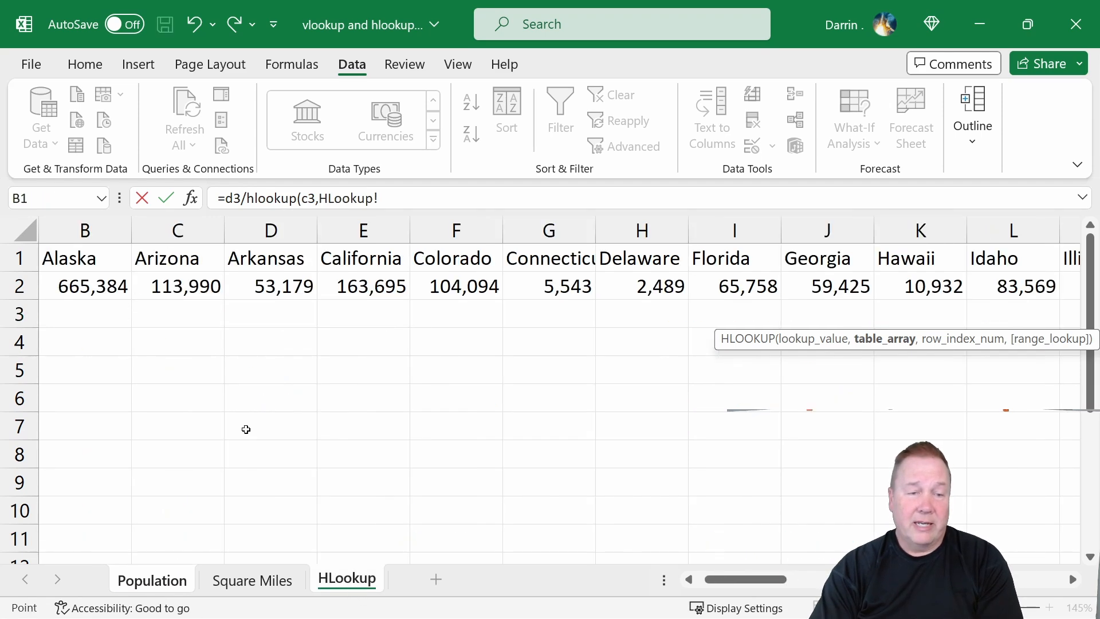
left_click_drag(19, 258, 20, 285)
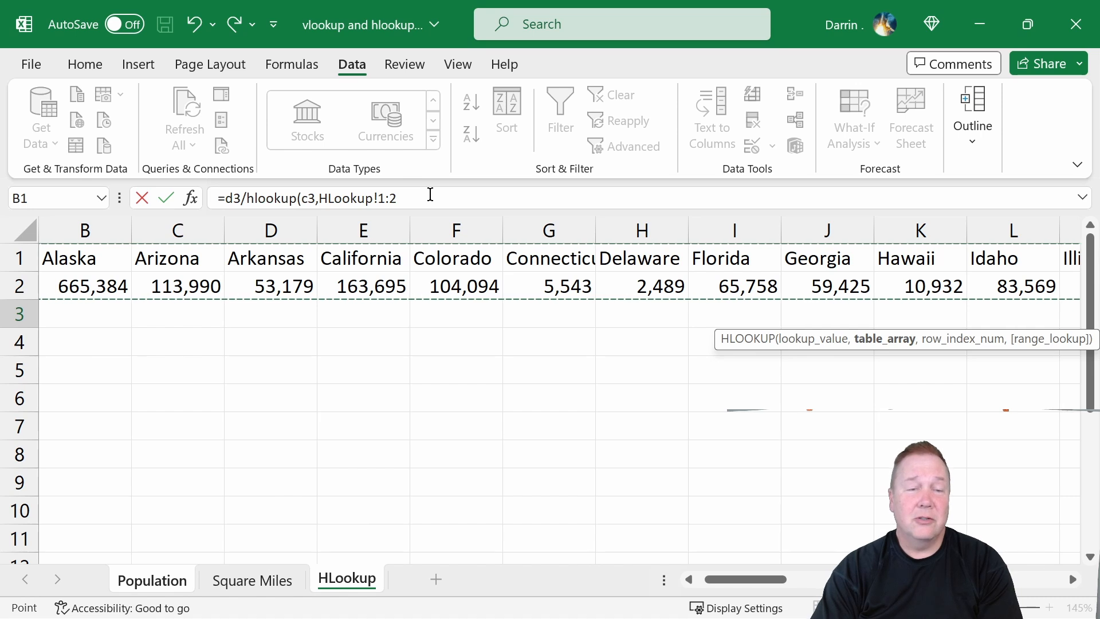
type(",")
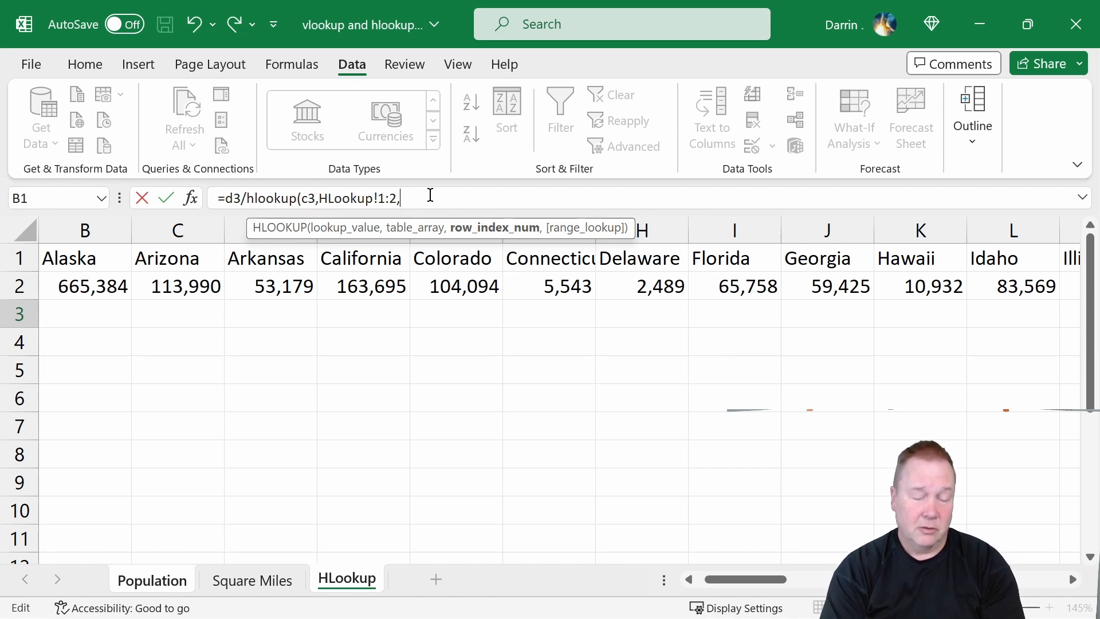
type("2,")
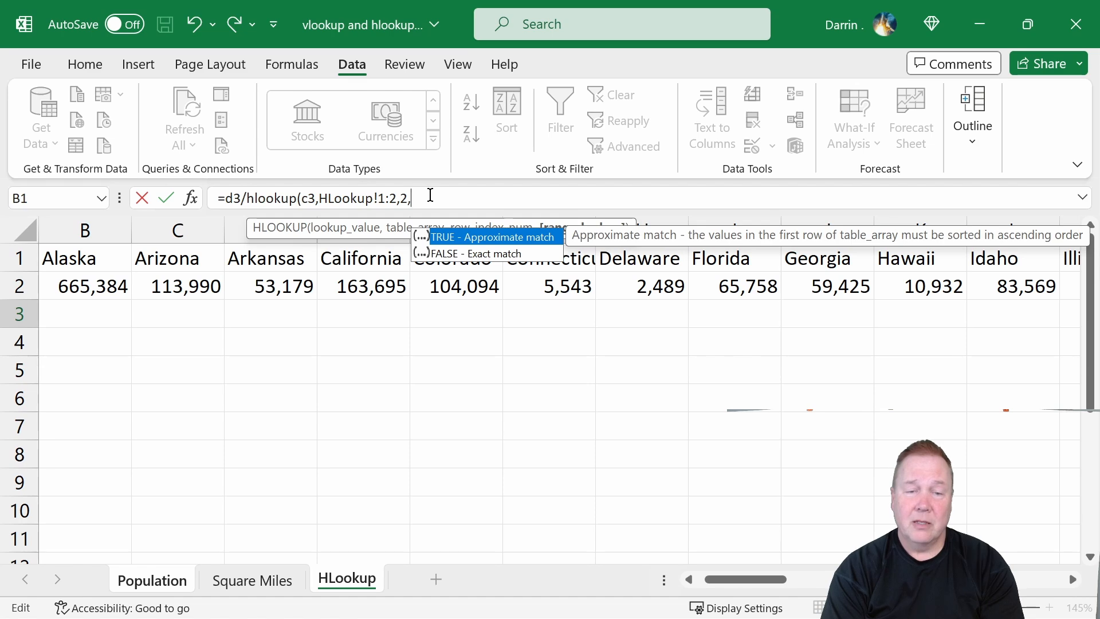
type("FALSE)")
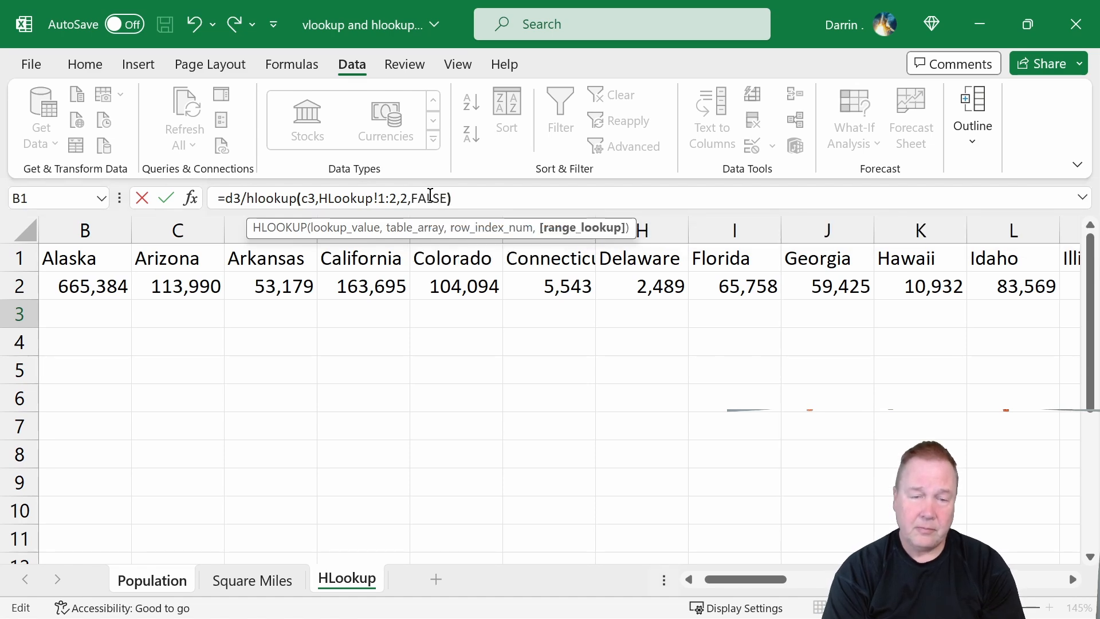
key("Return")
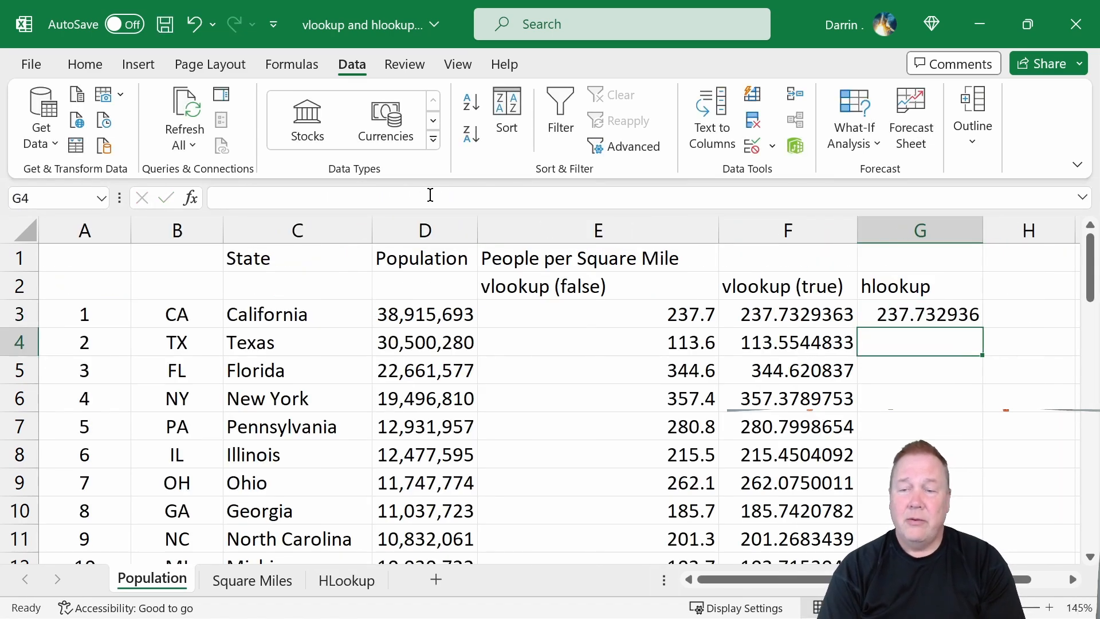
Copy the G3 formula and paste it into G4 through G52.
left_click(954, 315)
key("ctrl+c")
key("Down")
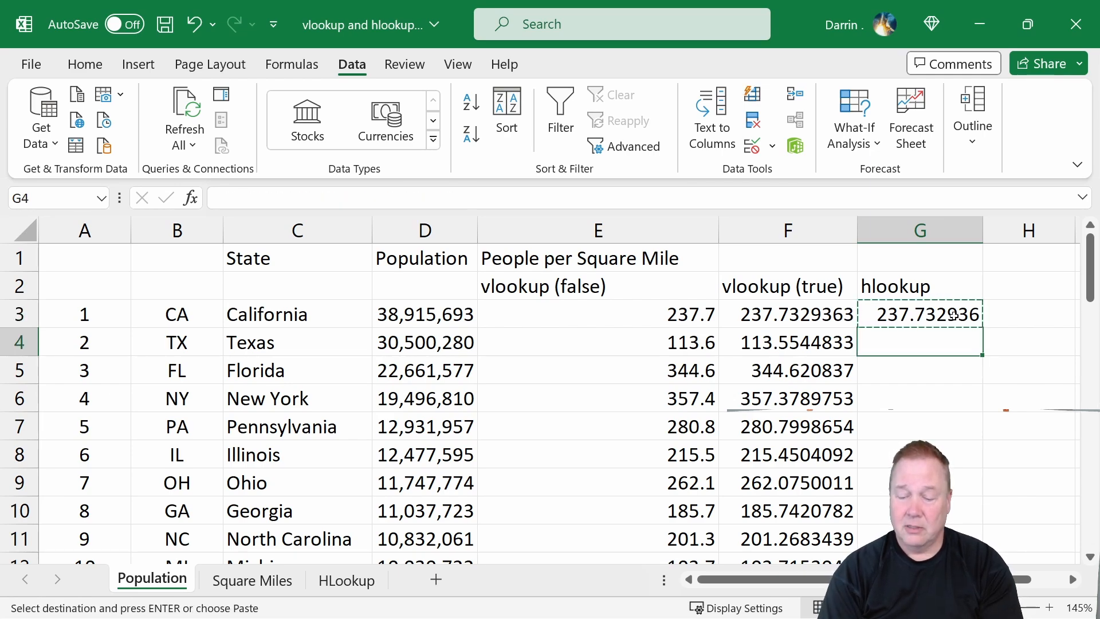
key("shift+Page_Down")
key("shift+Page_Down")
key("shift+Page_Down")
key("shift+Page_Down")
key("shift+Page_Down")
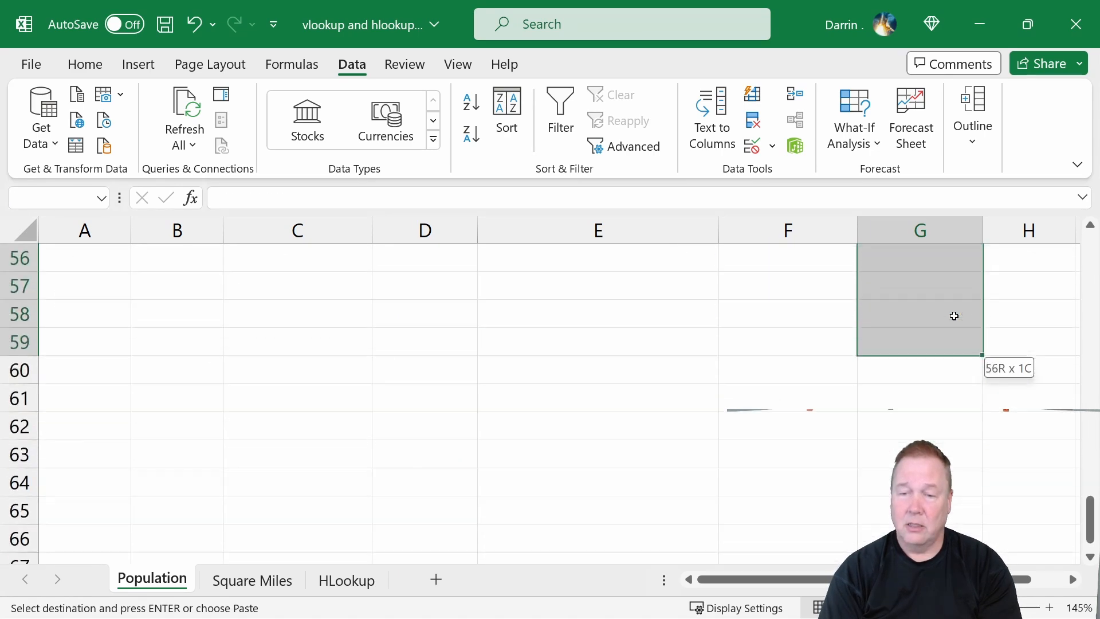
key("shift+Up")
key("shift+Up")
key("shift+Up")
key("shift+Up")
key("shift+Up")
key("shift+Up")
key("shift+Up")
key("shift+Up")
key("shift+Up")
key("shift+Down")
key("shift+Down")
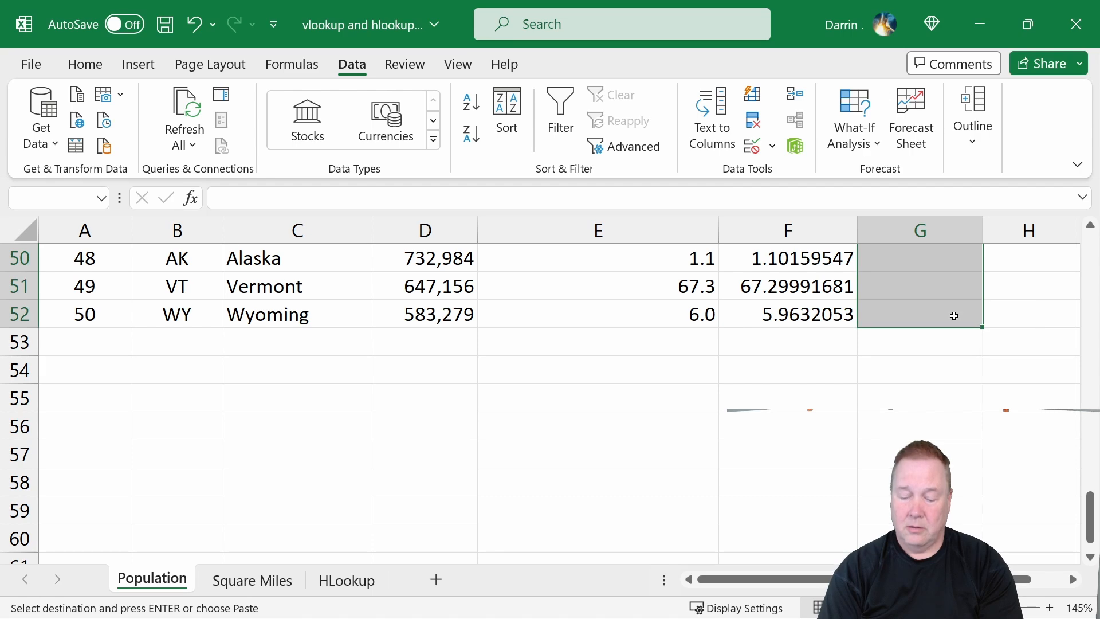
key("ctrl+v")
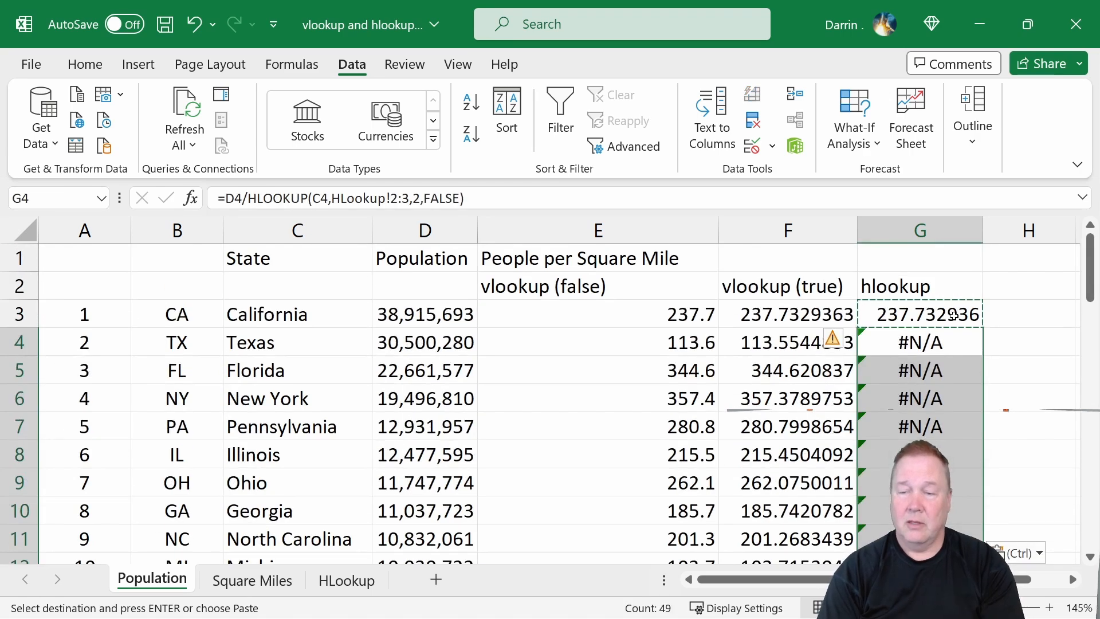
key("Down")
key("Escape")
key("Up")
key("Up")
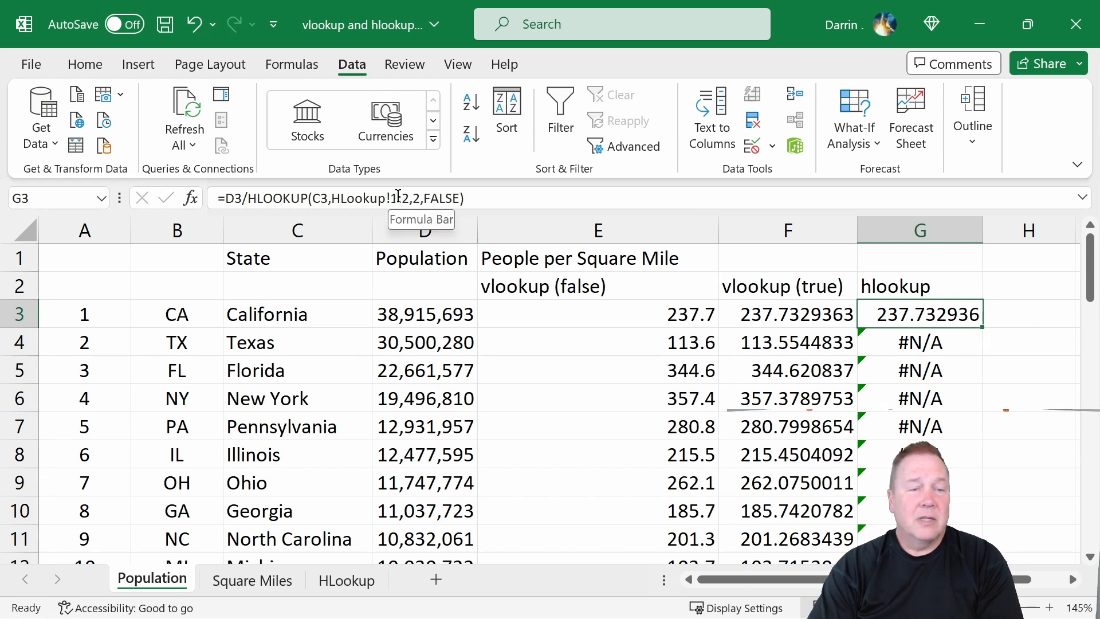
Inspect the copied HLOOKUP formulas in G4 through G6 and their table ranges.
left_click(951, 341)
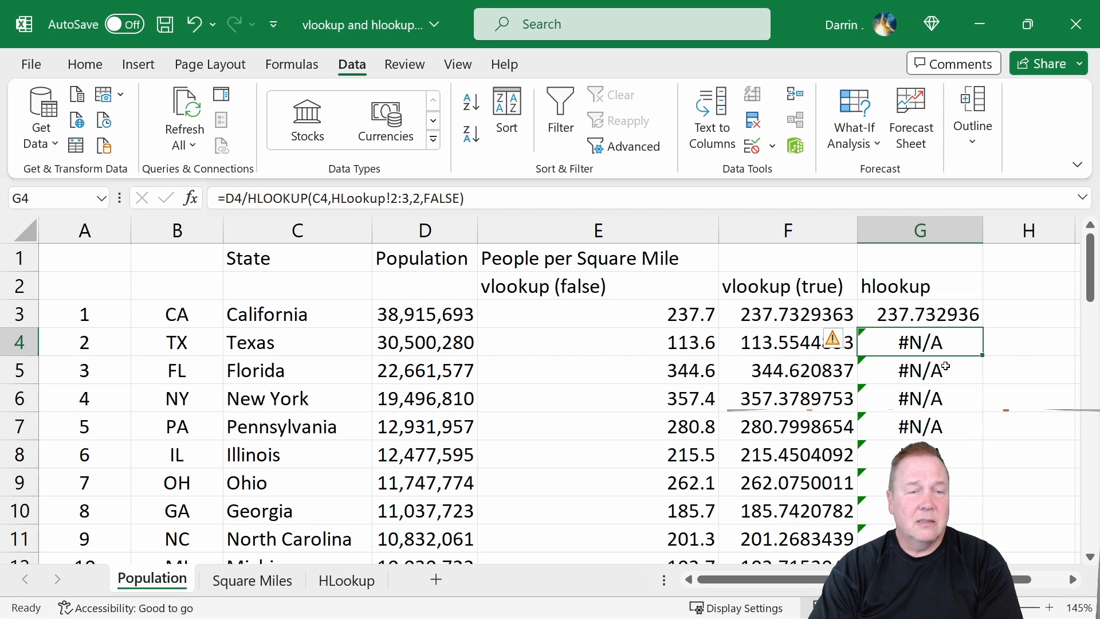
left_click(949, 367)
left_click(941, 395)
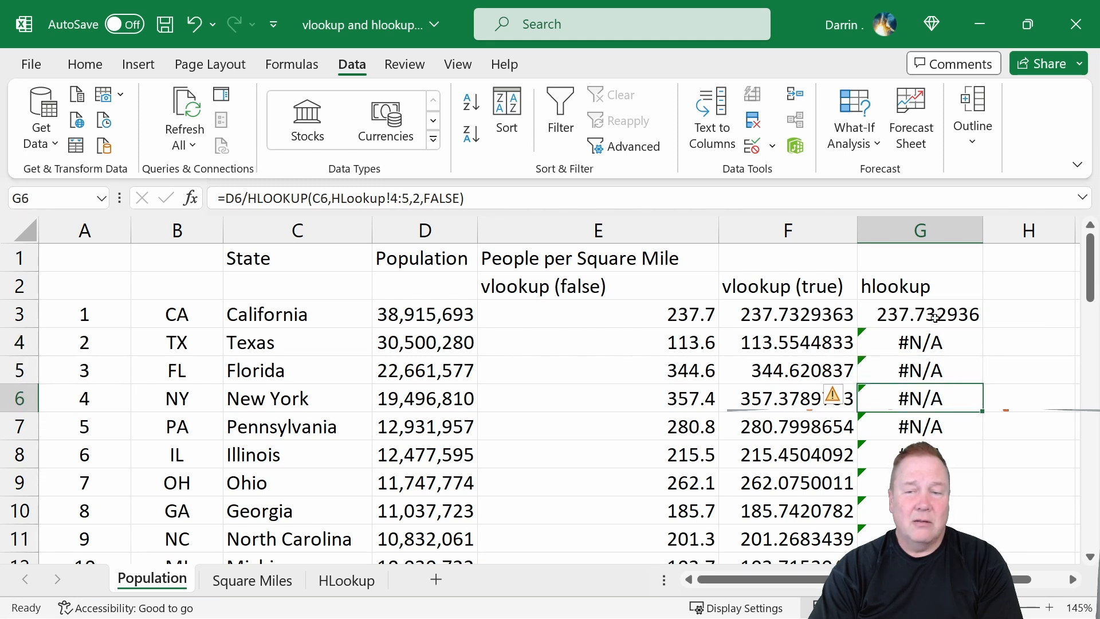
left_click(397, 198)
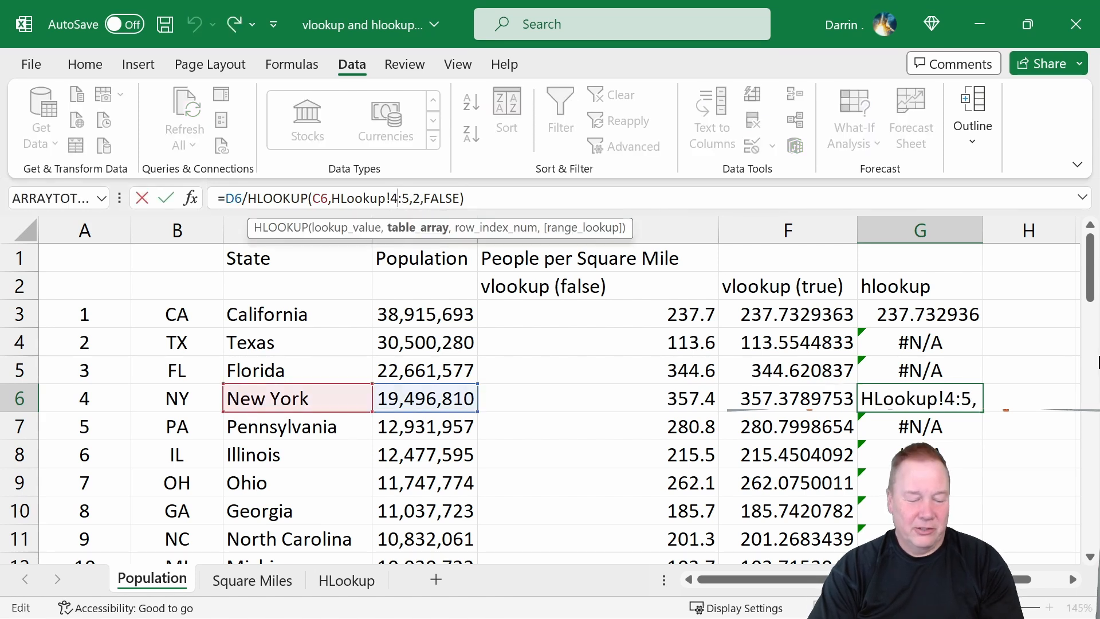
key("Escape")
Make the HLookup!1:2 range in G3's formula absolute as $1:$2.
left_click(940, 309)
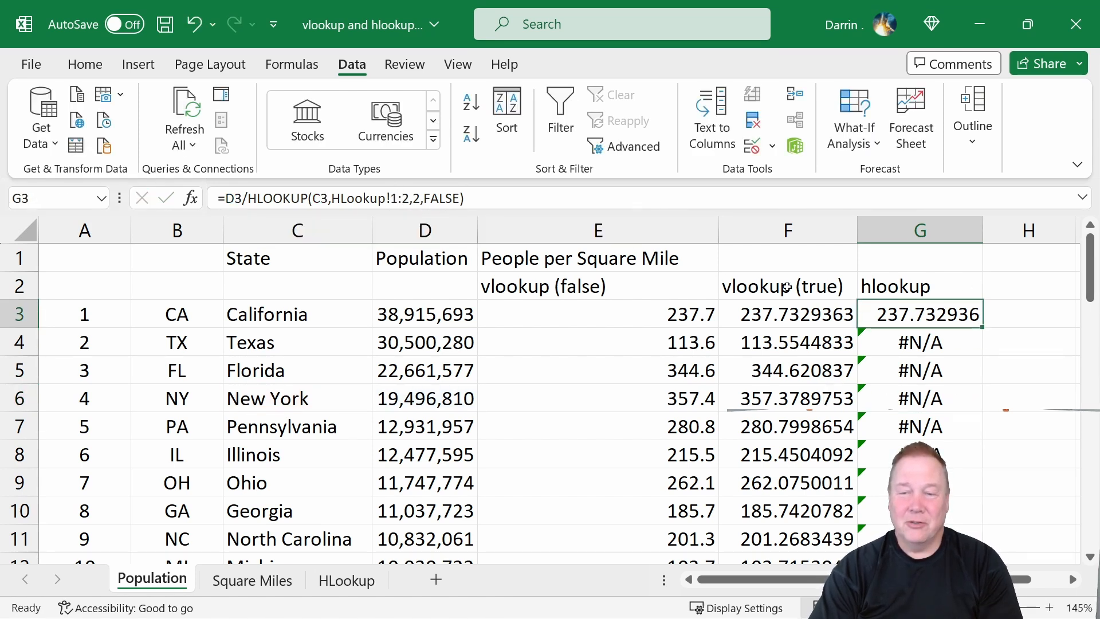
left_click(392, 198)
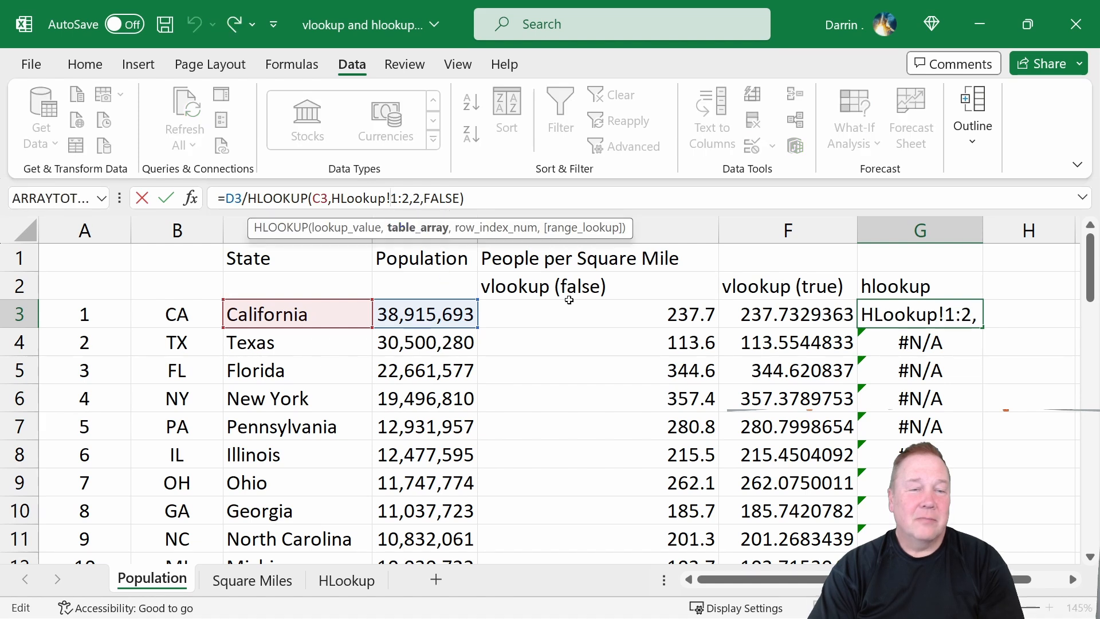
type("$")
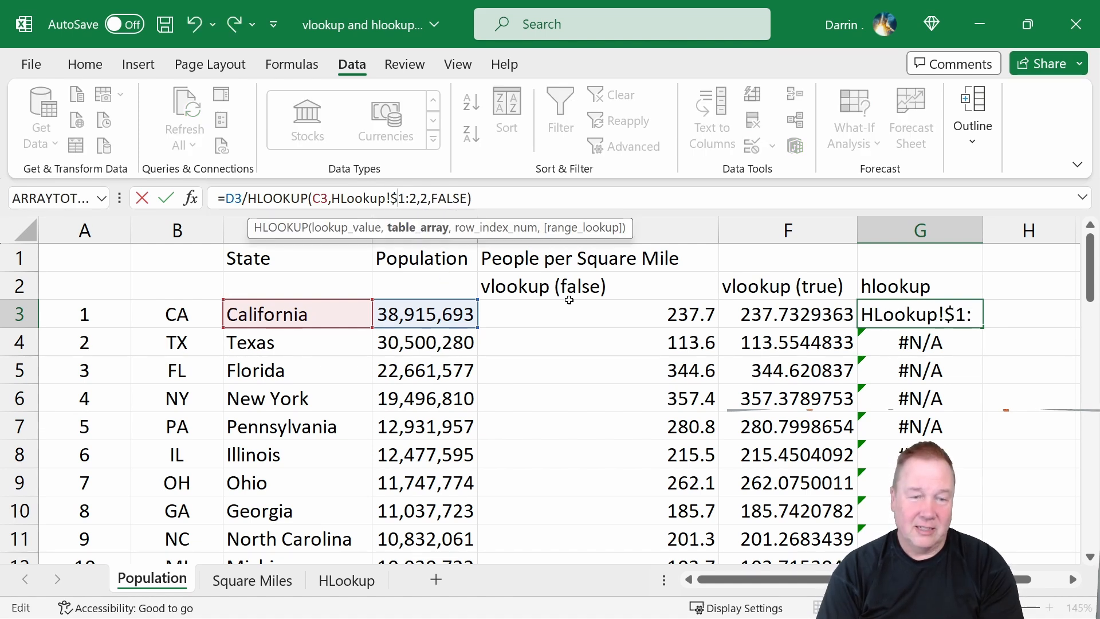
key("Right")
key("Right")
type("$")
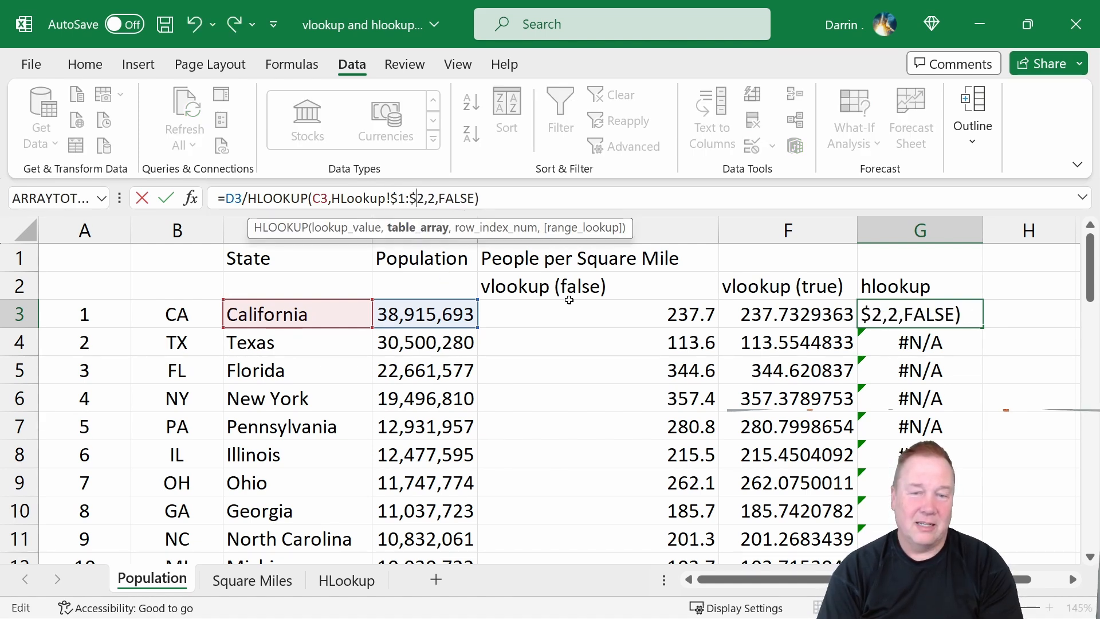
key("Return")
Copy the corrected G3 formula and paste it down column G into the remaining state rows.
key("Up")
key("ctrl+c")
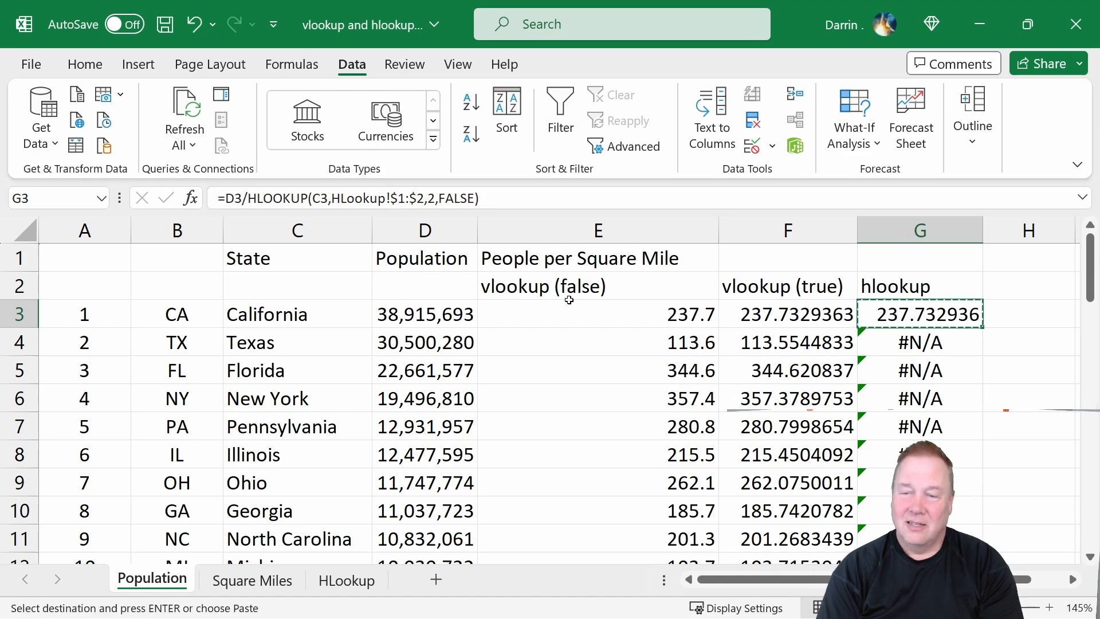
key("Down")
key("shift+Down")
key("shift+Down")
key("shift+Down")
key("shift+Down")
key("shift+Down")
key("shift+Down")
key("shift+Down")
key("shift+Down")
key("shift+Down")
key("shift+Down")
key("shift+Down")
key("shift+Down")
key("shift+Down")
key("shift+Down")
key("shift+Down")
key("shift+Down")
key("shift+Down")
key("shift+Down")
key("shift+Down")
key("shift+Down")
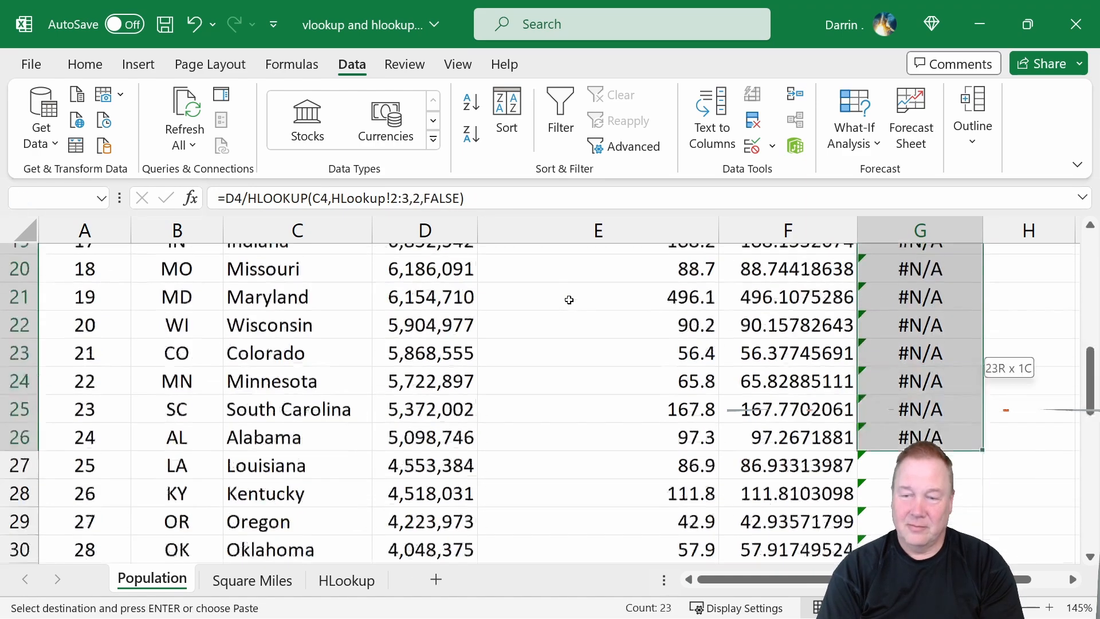
key("shift+Down")
key("shift+Down")
key("shift+Down")
key("shift+Down")
key("shift+Down")
key("shift+Down")
key("shift+Down")
key("shift+Down")
key("shift+Down")
key("shift+Down")
key("shift+Down")
key("shift+Down")
key("shift+Down")
key("shift+Down")
key("shift+Down")
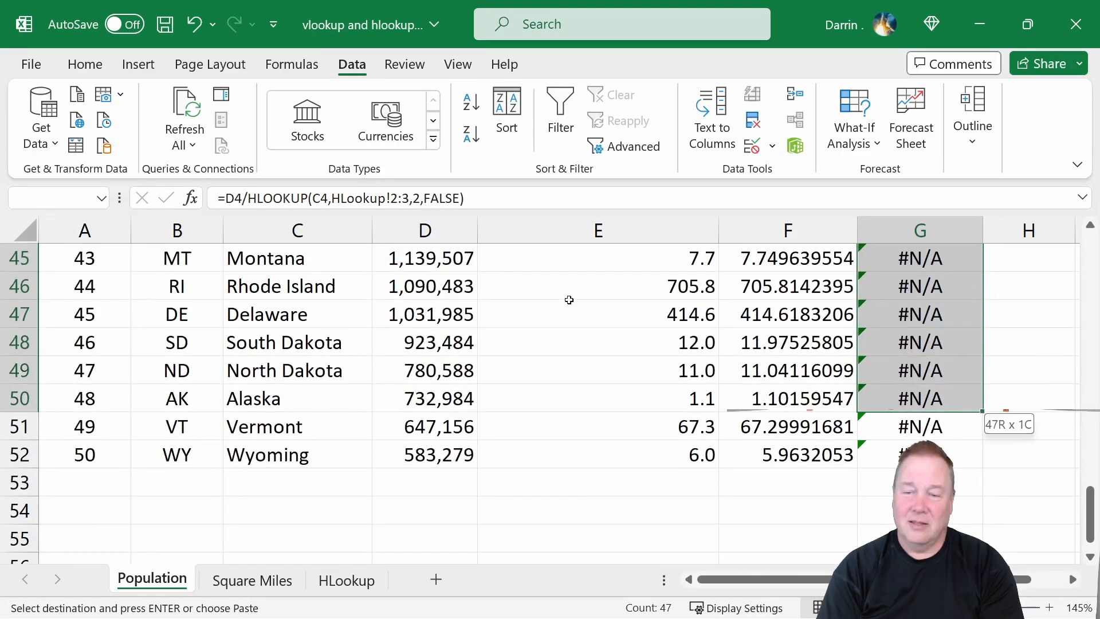
key("ctrl+v")
scroll(569, 300, "up", 1)
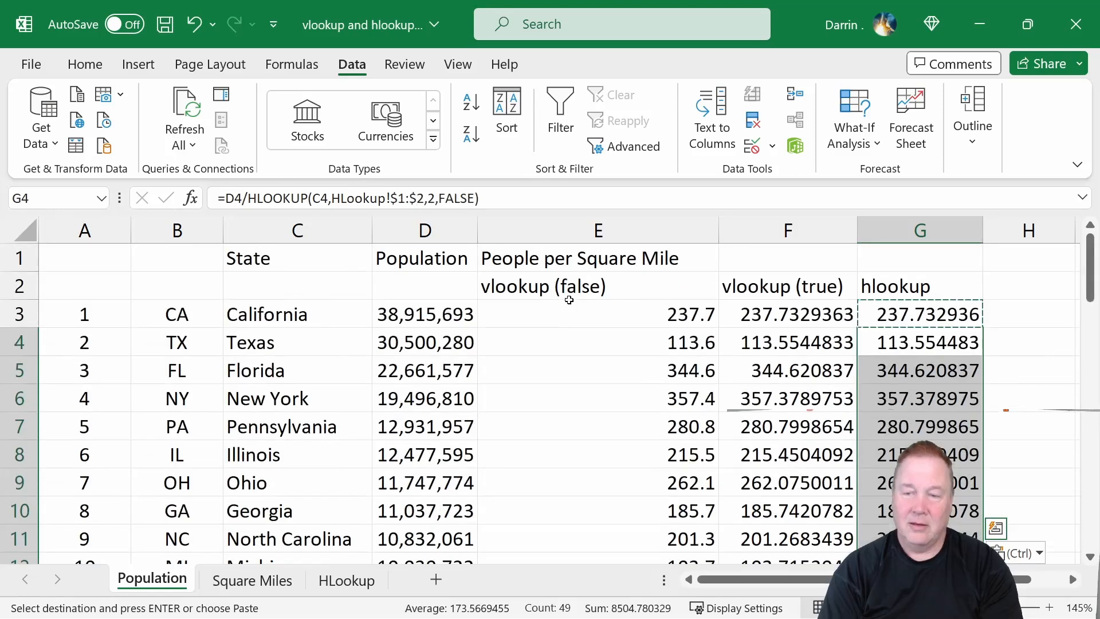
key("Escape")
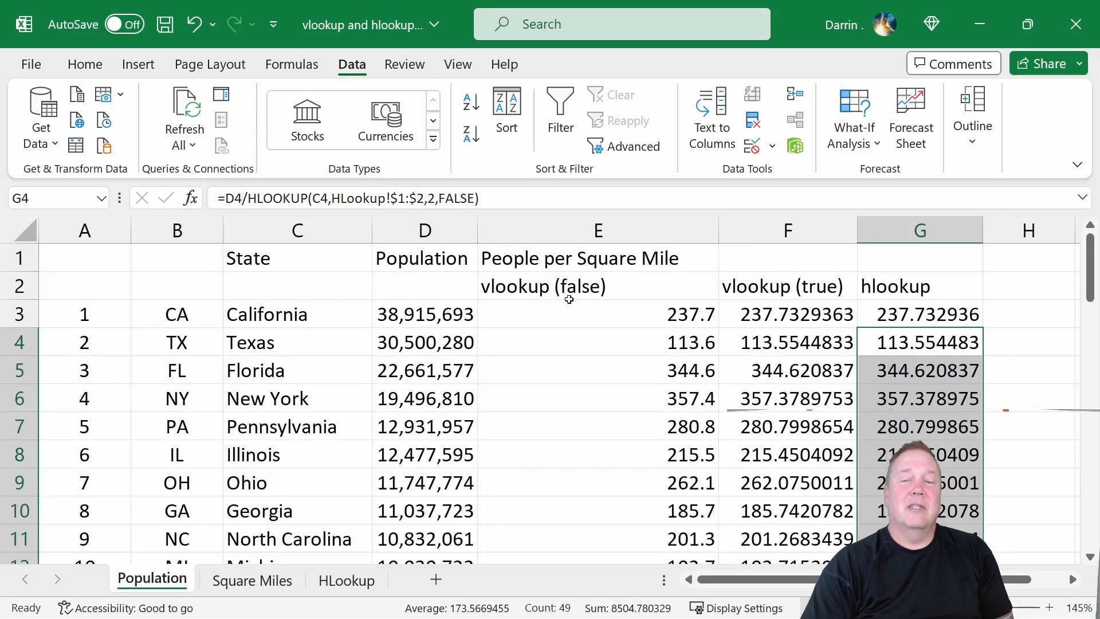
Compare the VLOOKUP TRUE and HLOOKUP formulas in F3, F4 and G3, highlighting G3's absolute $1:$2 range.
left_click(799, 313)
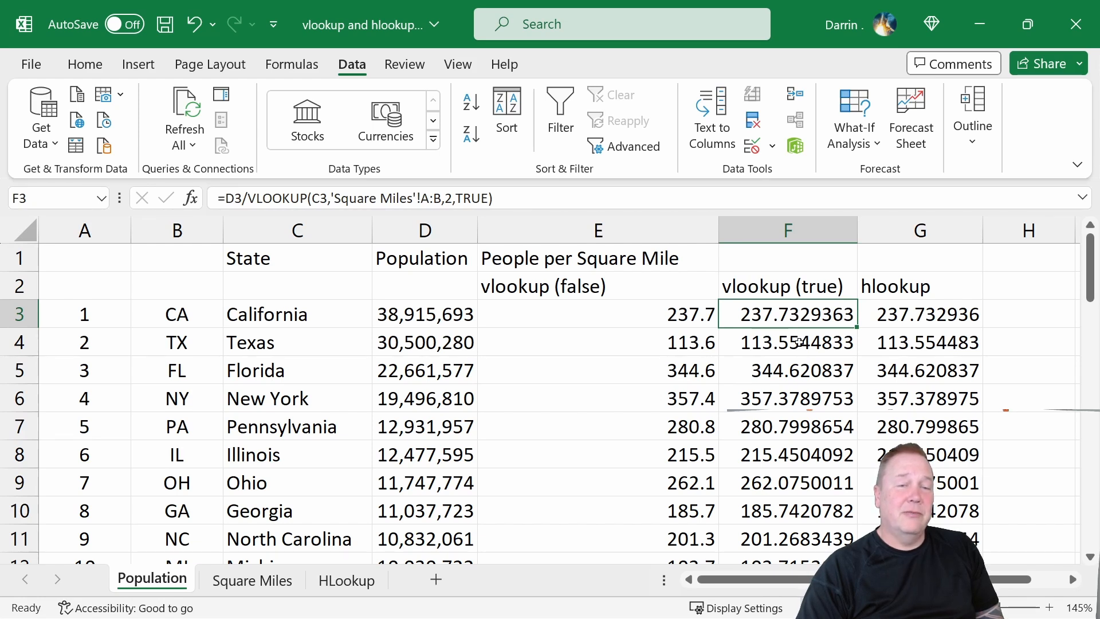
left_click(799, 340)
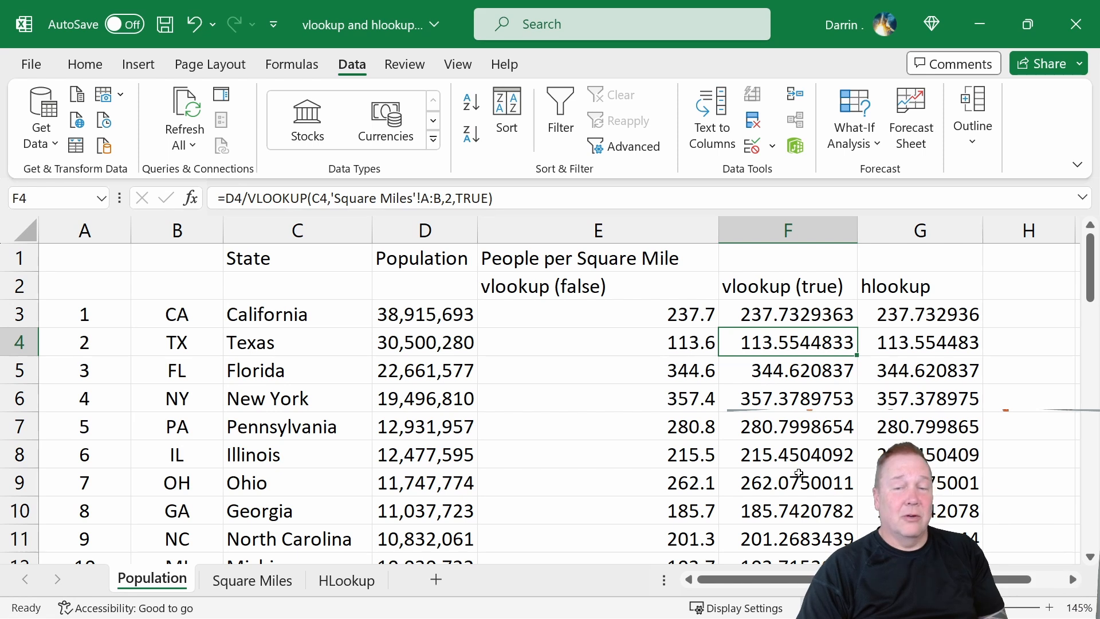
left_click(901, 349)
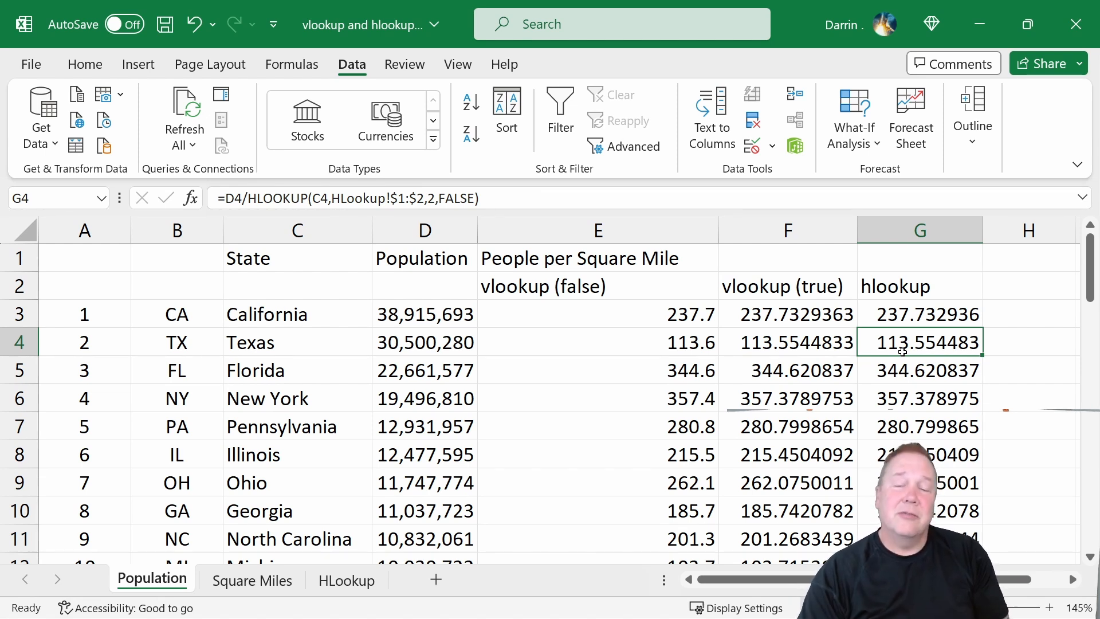
left_click(904, 318)
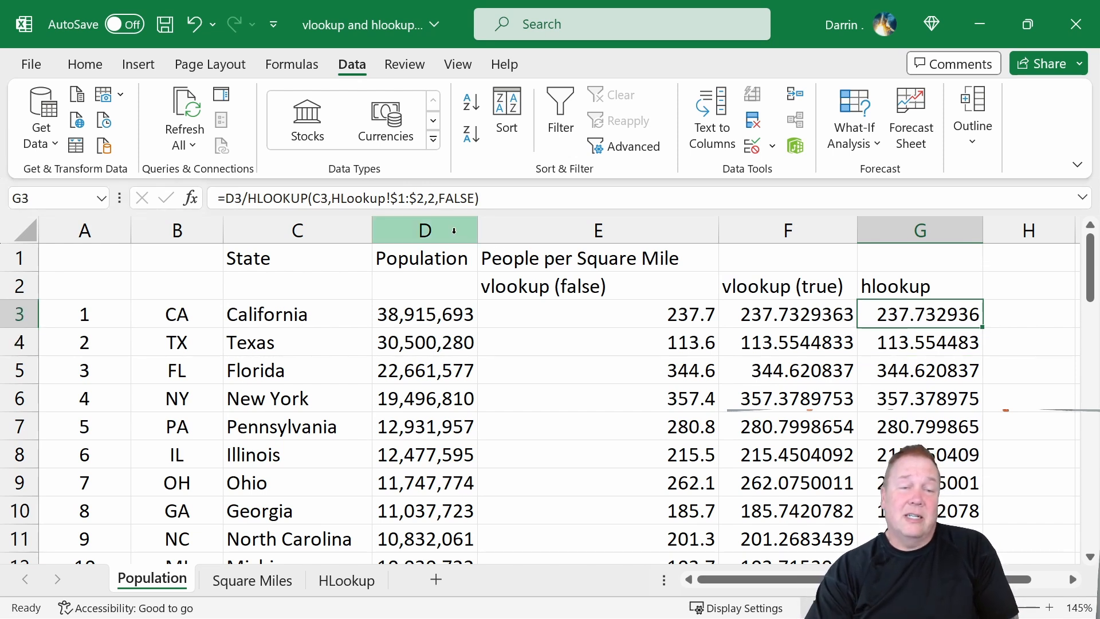
left_click_drag(416, 198, 391, 198)
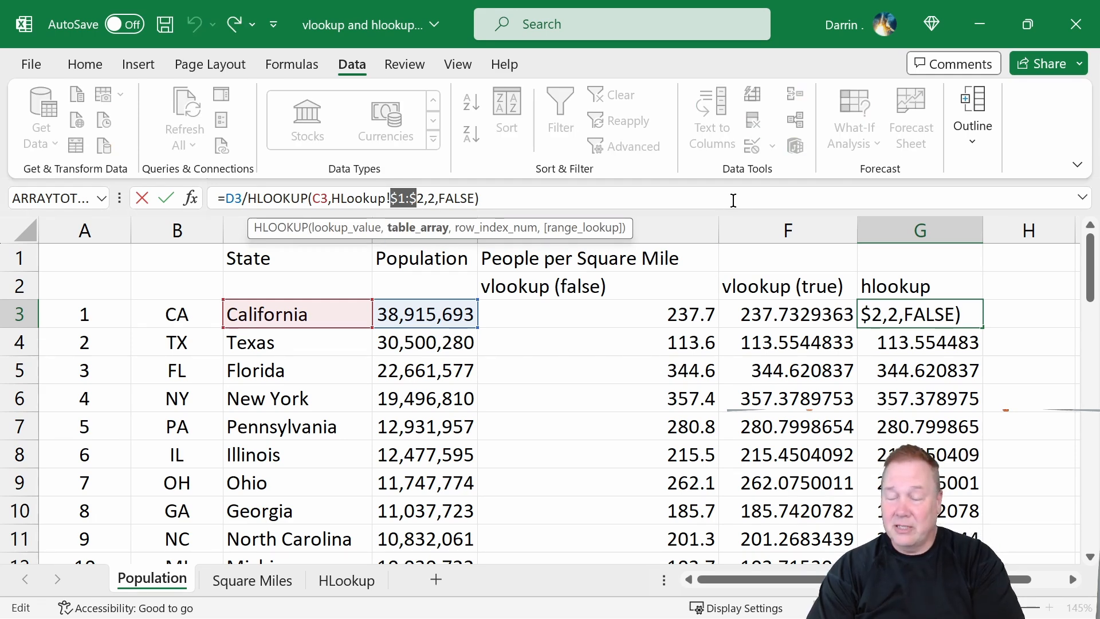
key("ctrl+Return")
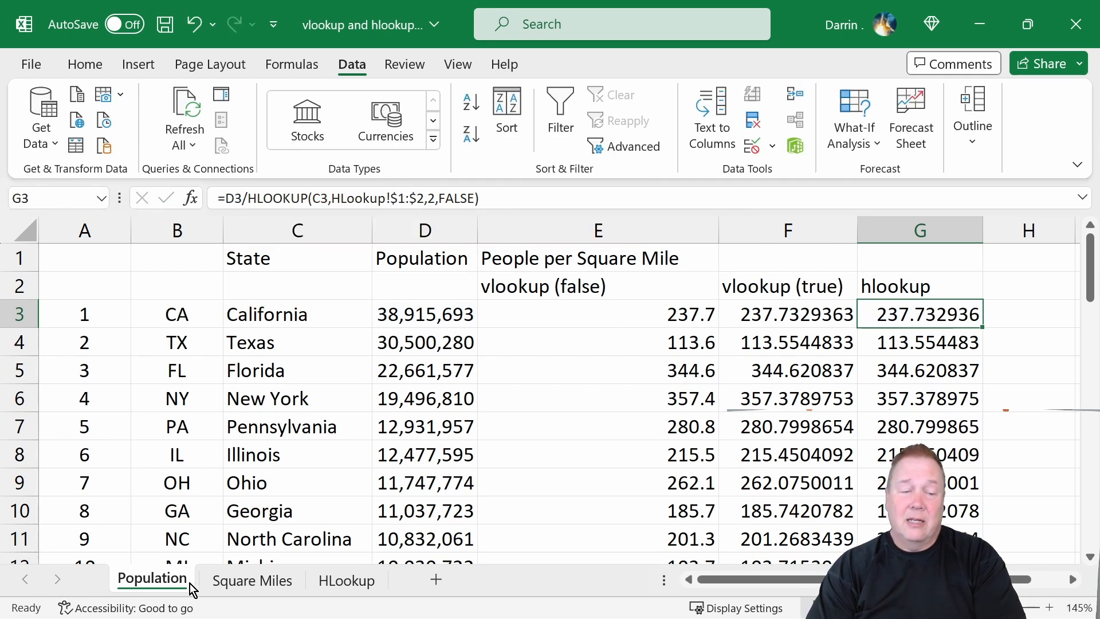
Review the state names and square-mile values on the Square Miles sheet, then return to Population.
left_click(240, 581)
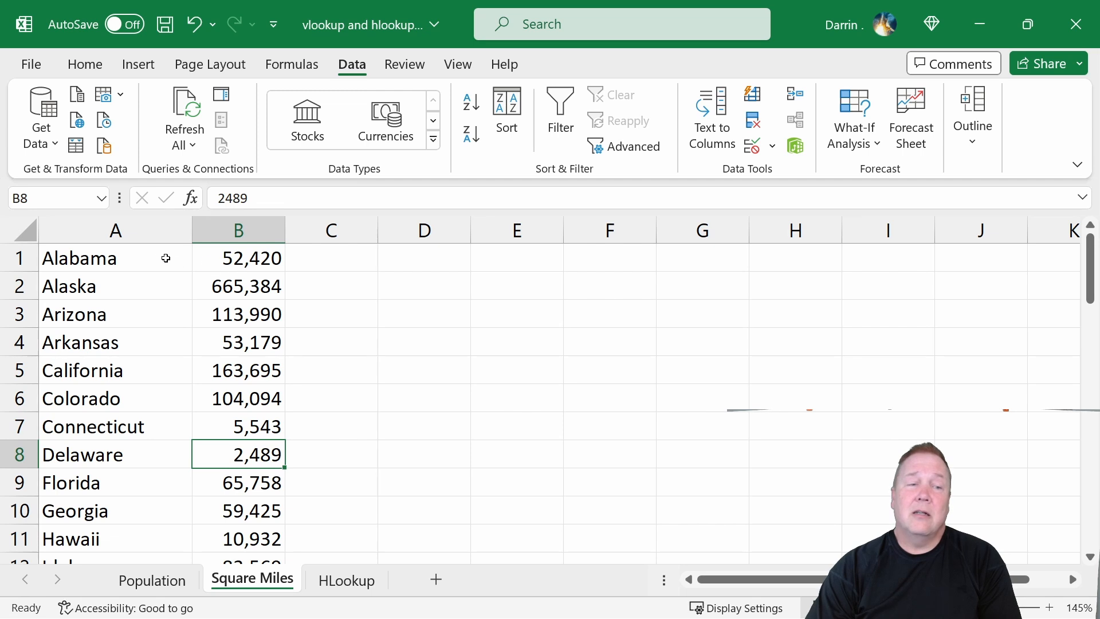
left_click(115, 257)
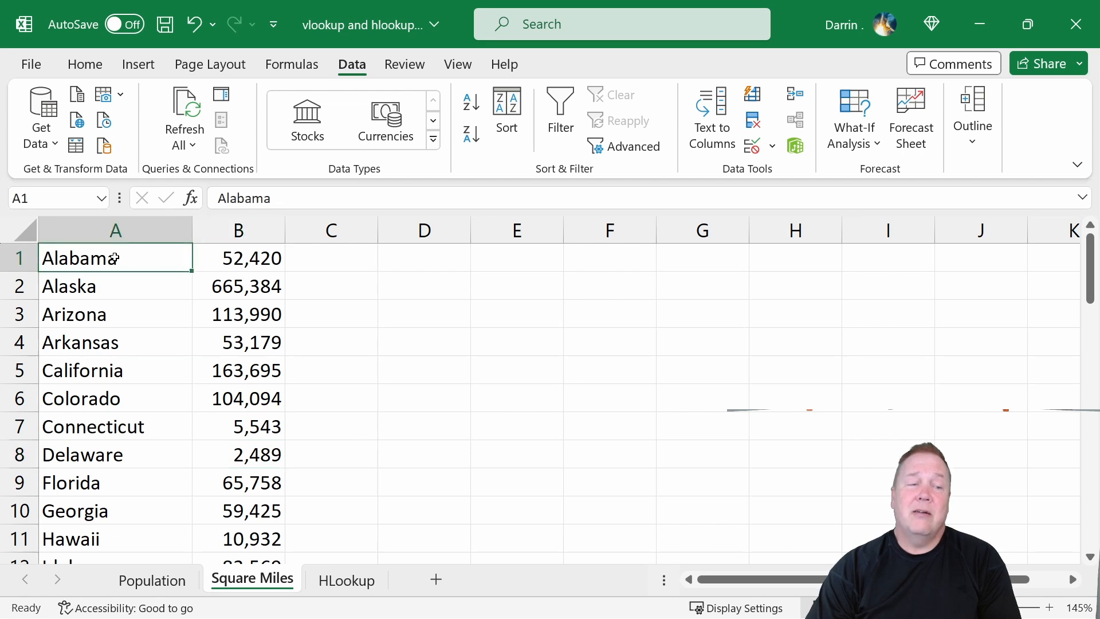
left_click(240, 258)
left_click(330, 262)
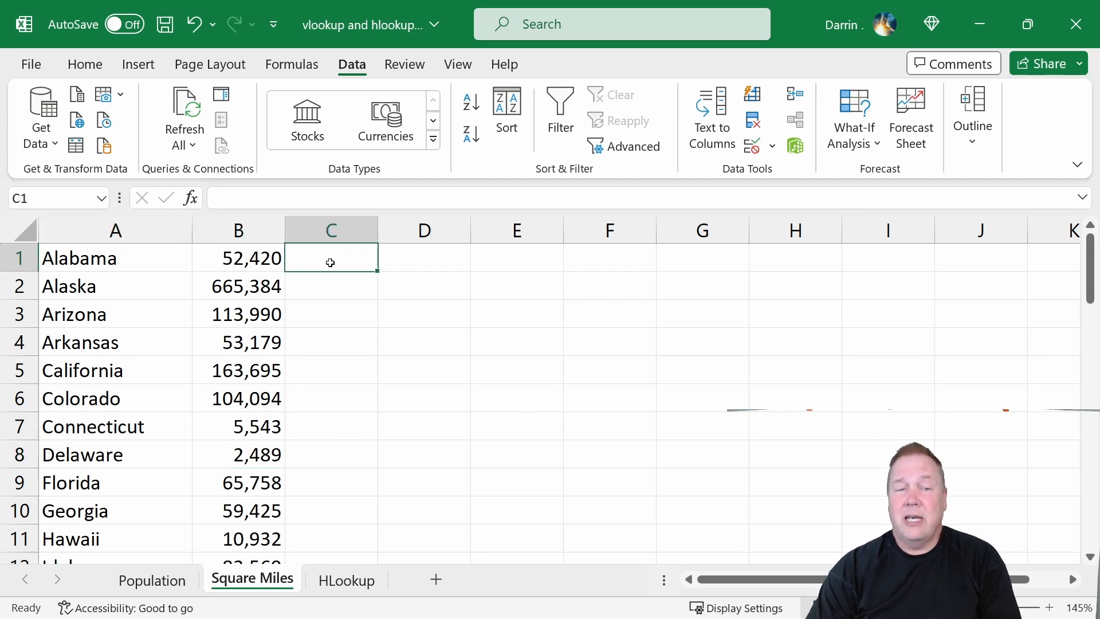
left_click(439, 261)
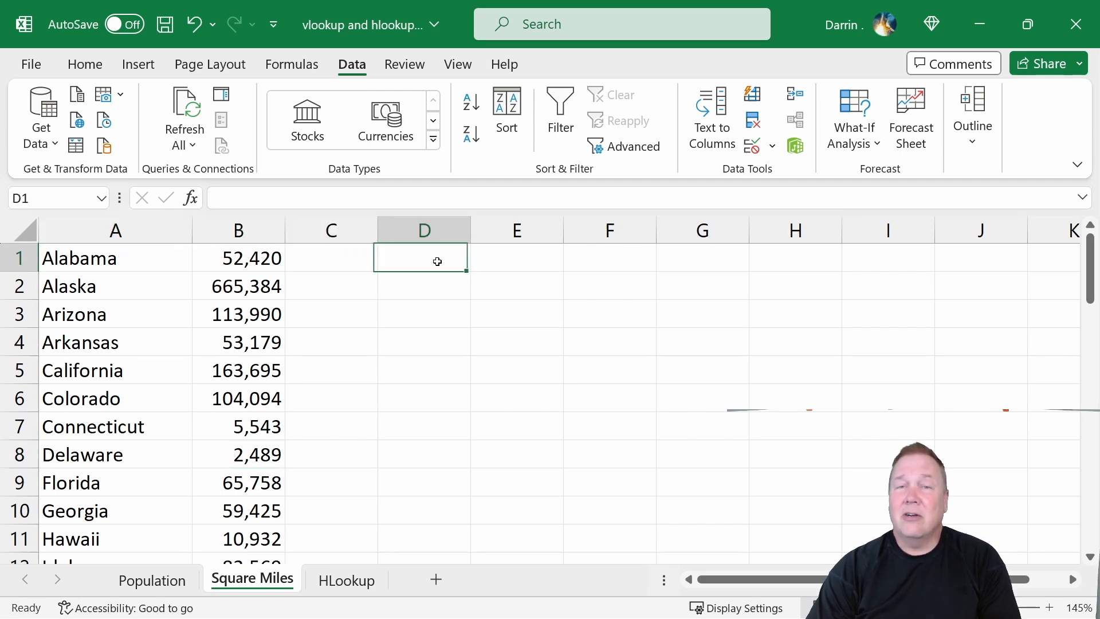
left_click(490, 261)
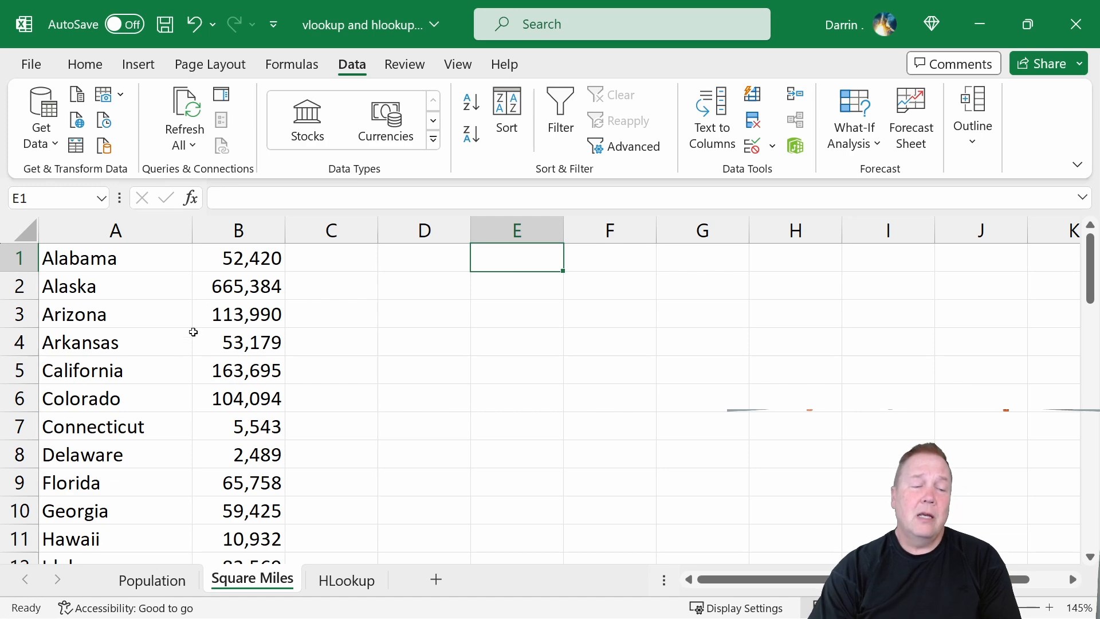
left_click(144, 580)
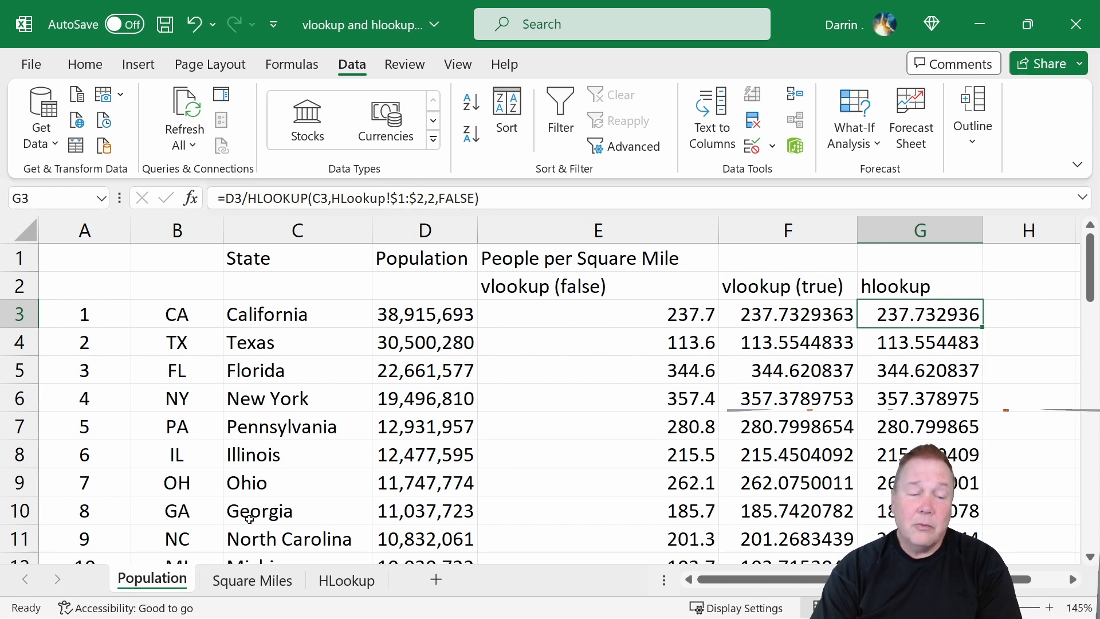
Compare the Square Miles state column with the vlookup (true) and vlookup (false) columns on Population.
left_click(259, 573)
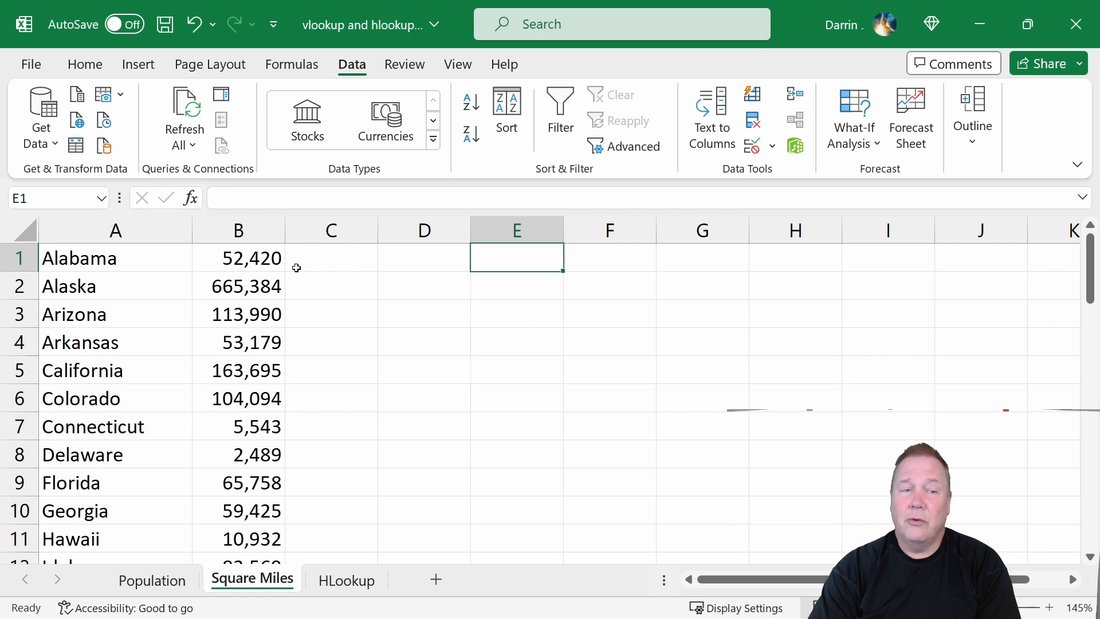
left_click(125, 232)
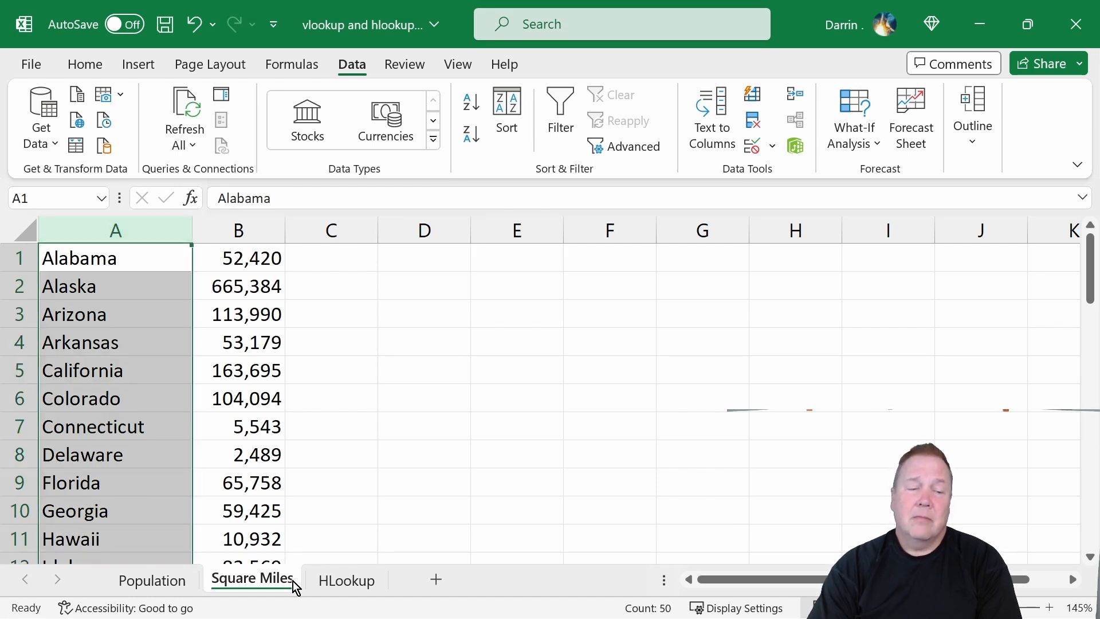
left_click(154, 581)
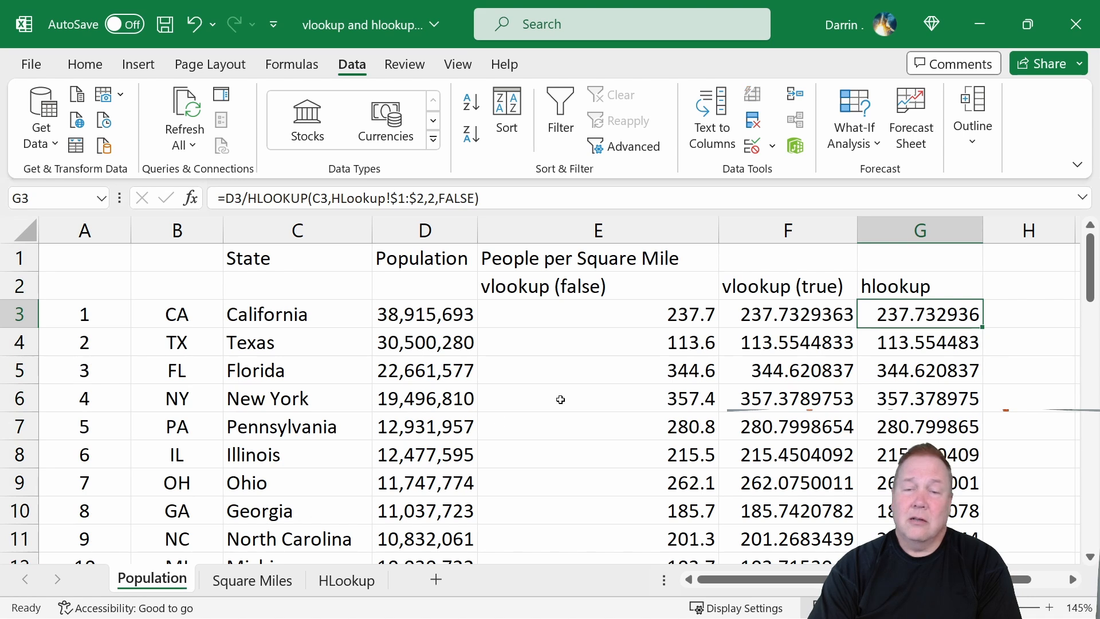
left_click(779, 234)
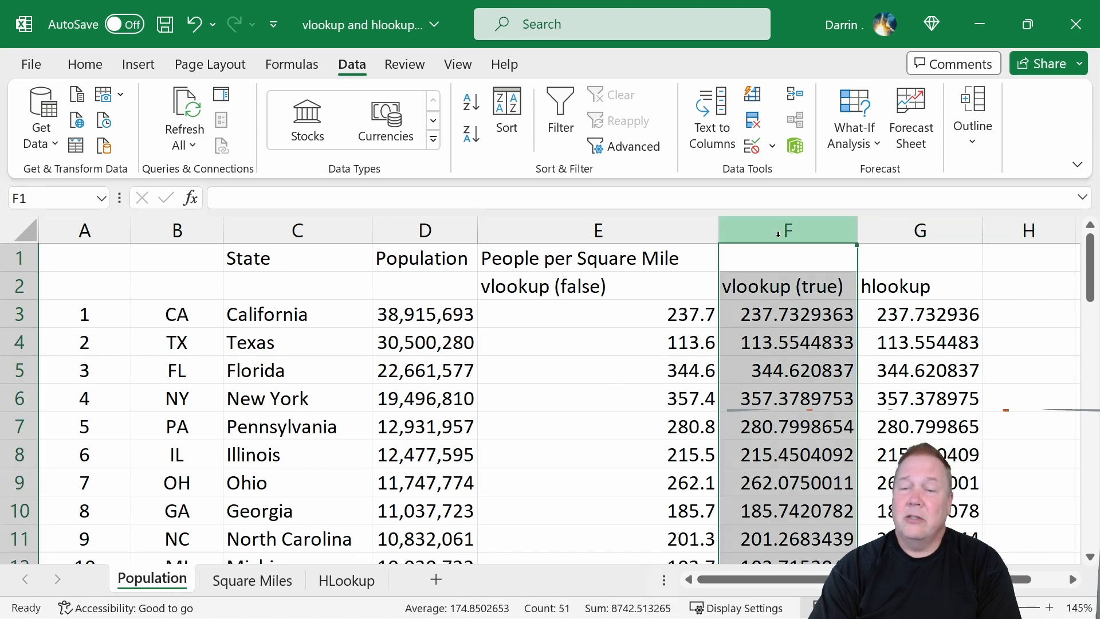
left_click(661, 247)
left_click(581, 290)
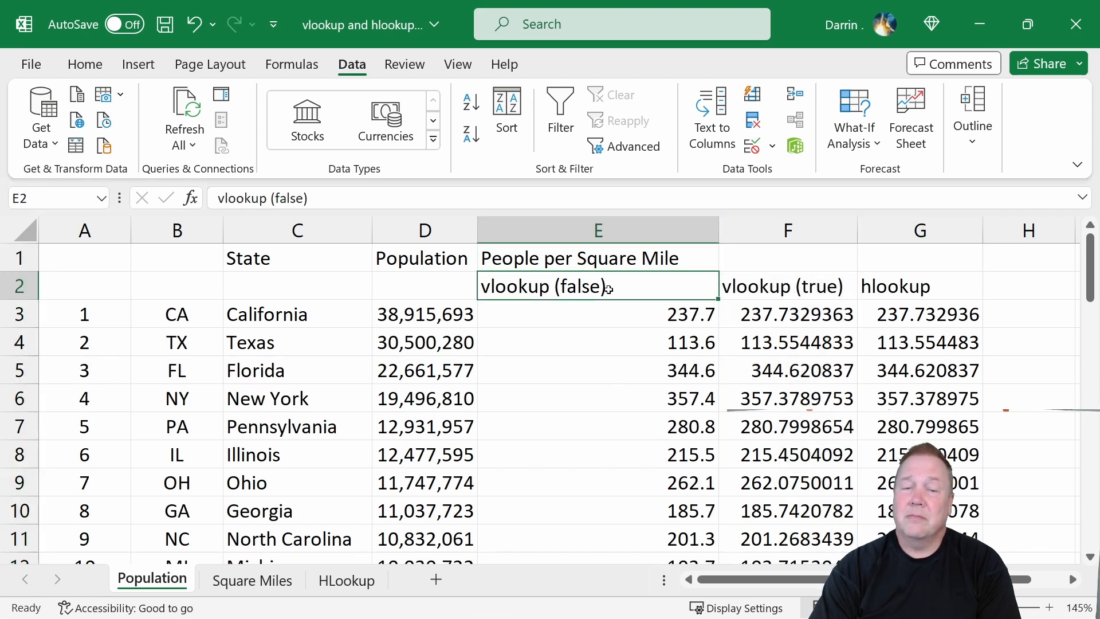